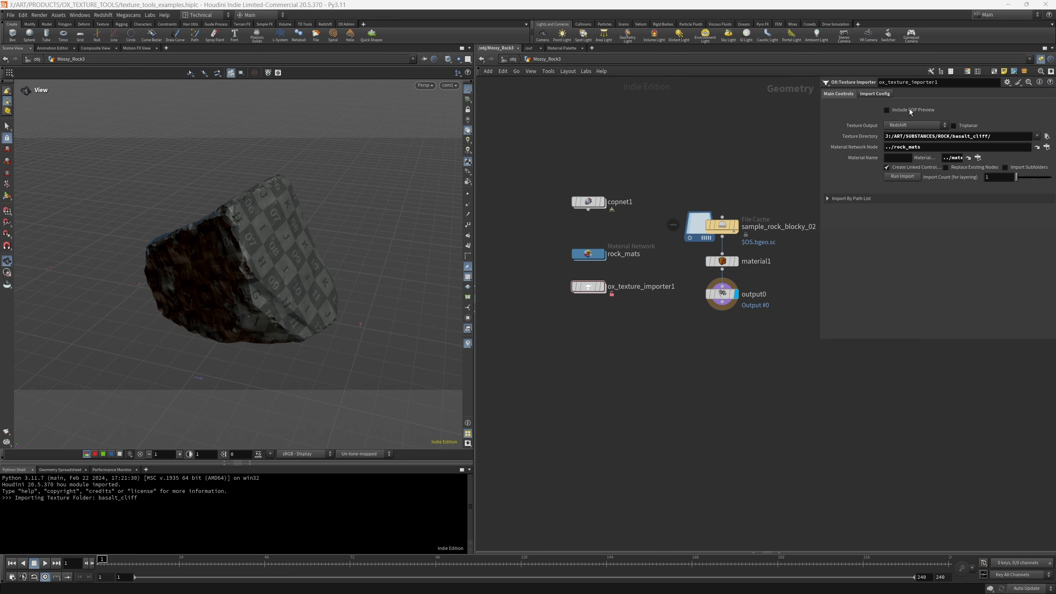
- Include the COP preview on ox_texture_importer1 and set its COPNet Node to ../copnet1
left_click(887, 110)
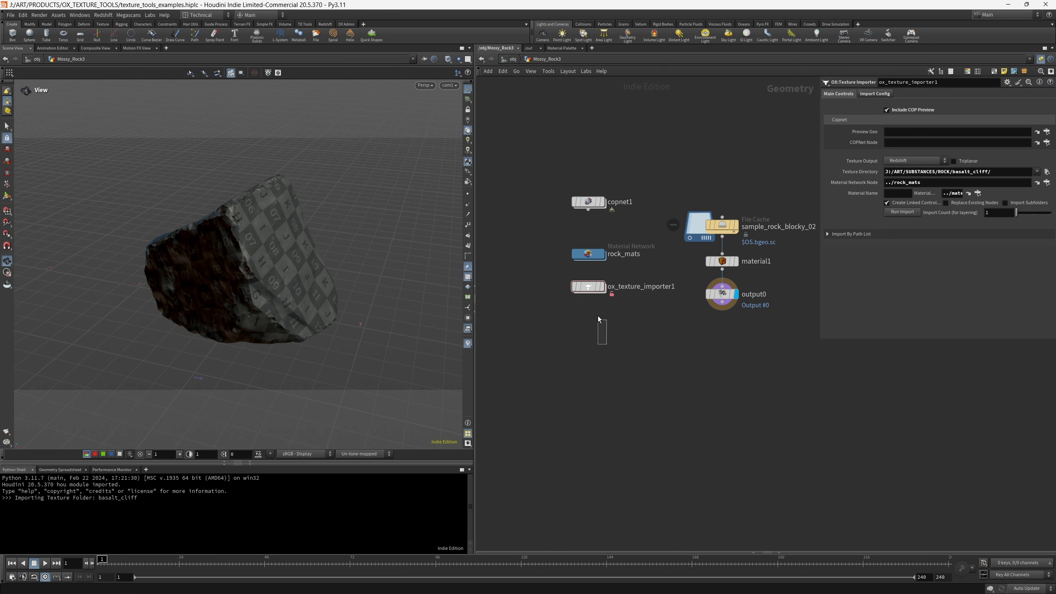
left_click_drag(599, 319, 584, 282)
mouse_move(594, 296)
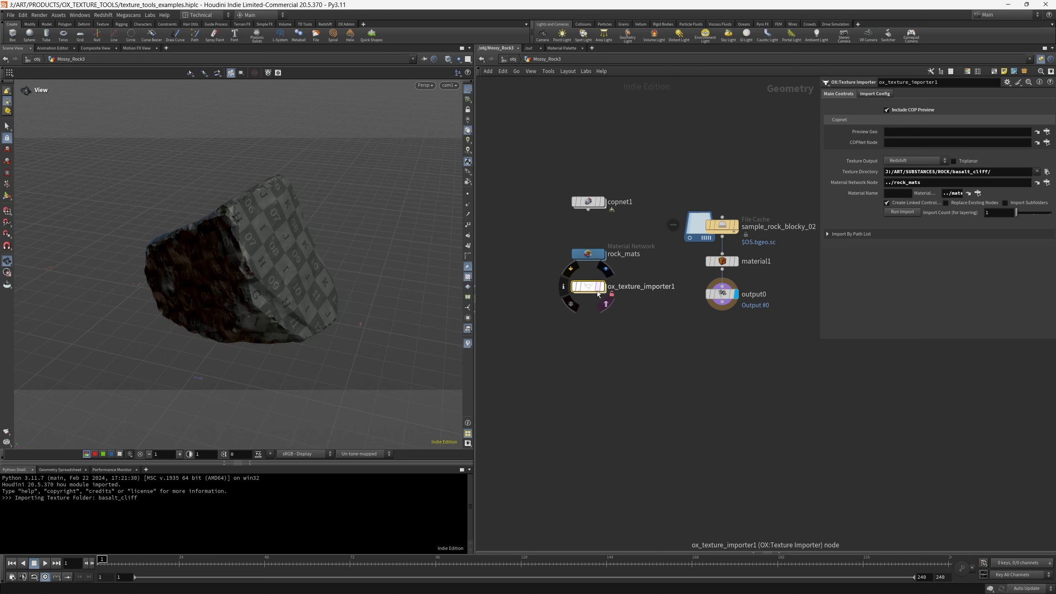
left_click(592, 203)
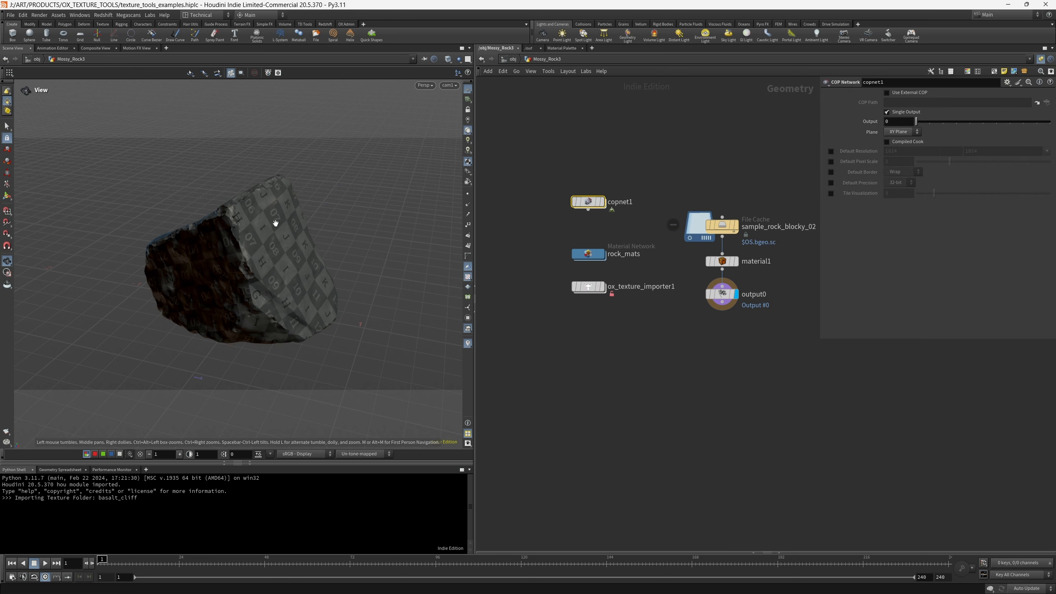
left_click(588, 287)
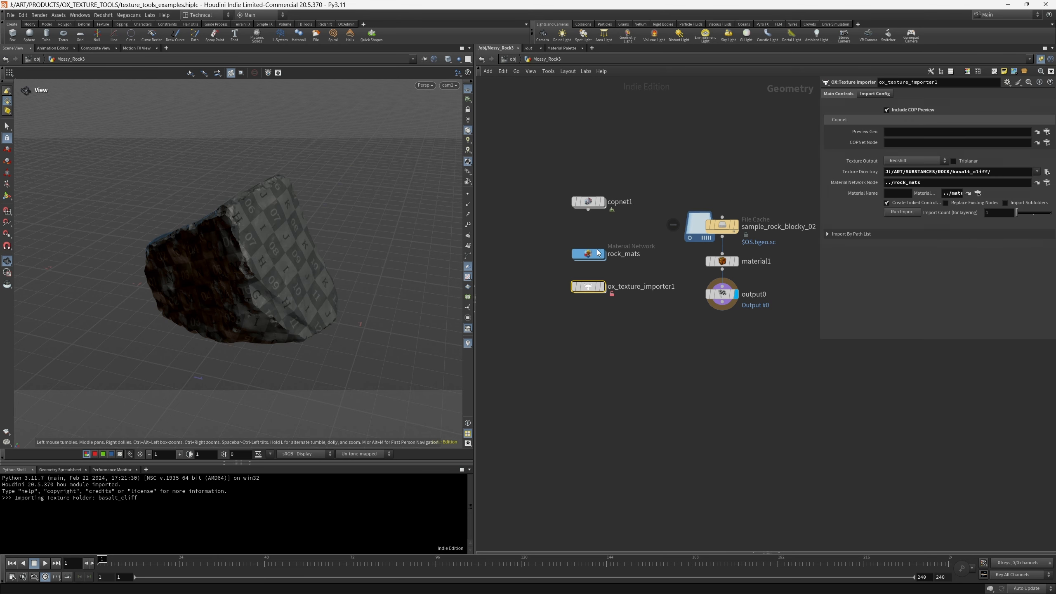
left_click_drag(598, 253, 829, 152)
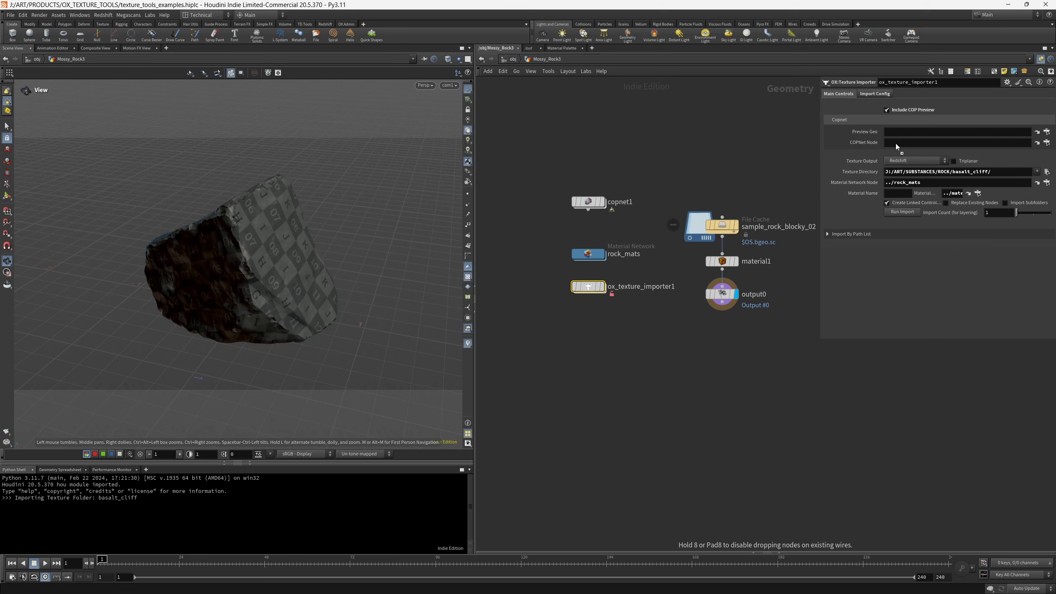
left_click_drag(896, 144, 893, 142)
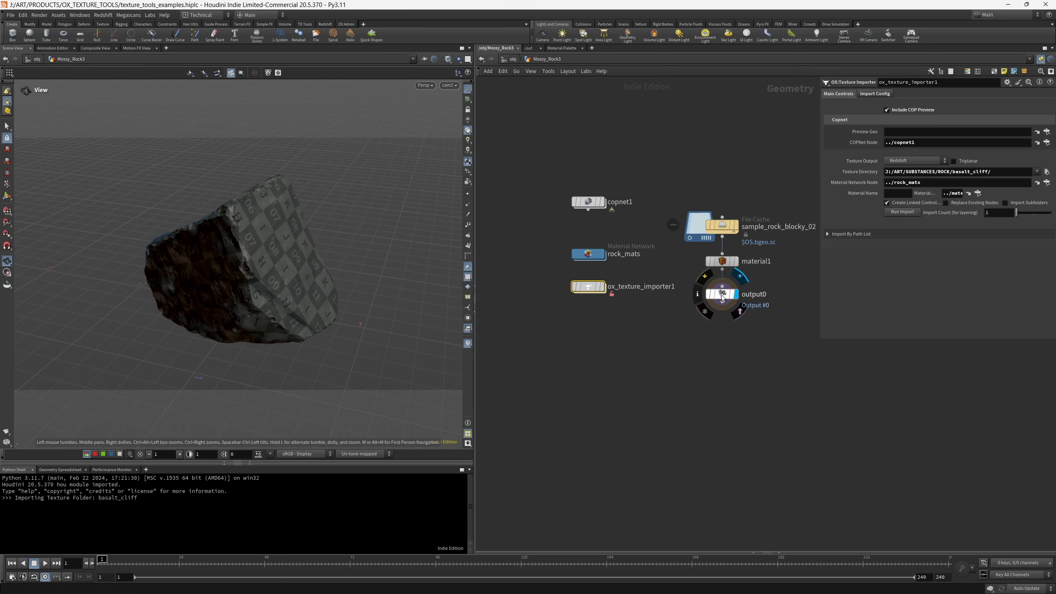
- Set the importer's Preview Geo to ../output0 and run the import of the basalt_cliff textures
left_click_drag(721, 295, 851, 188)
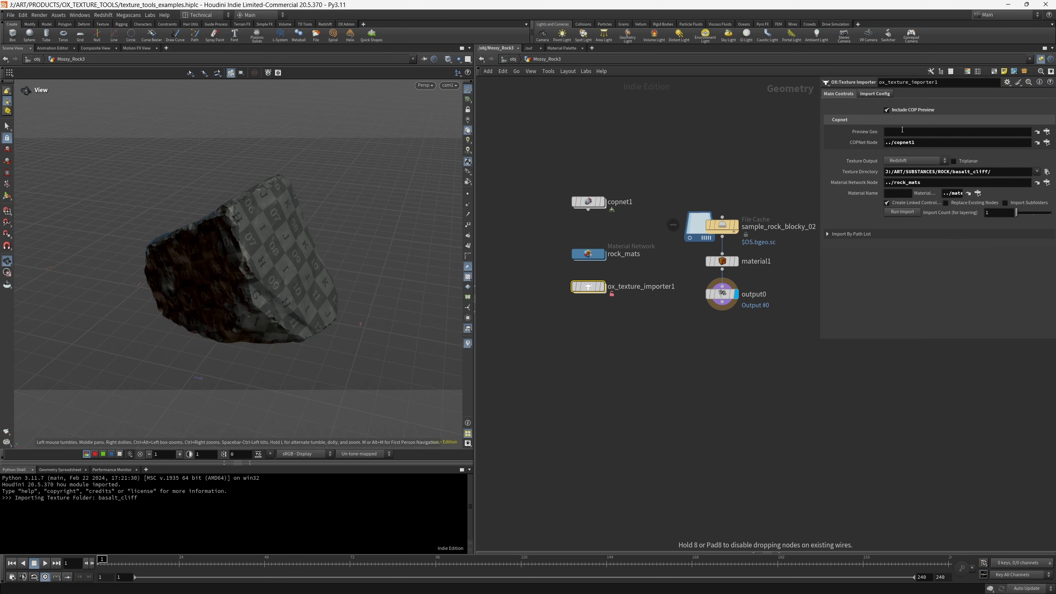
left_click_drag(902, 130, 902, 131)
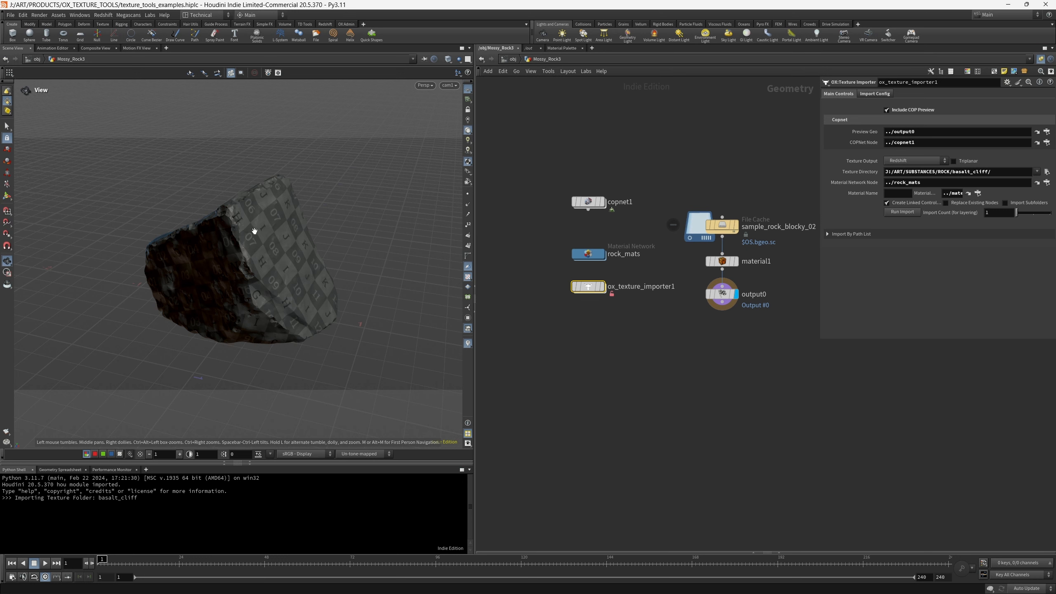
left_click_drag(623, 226, 585, 178)
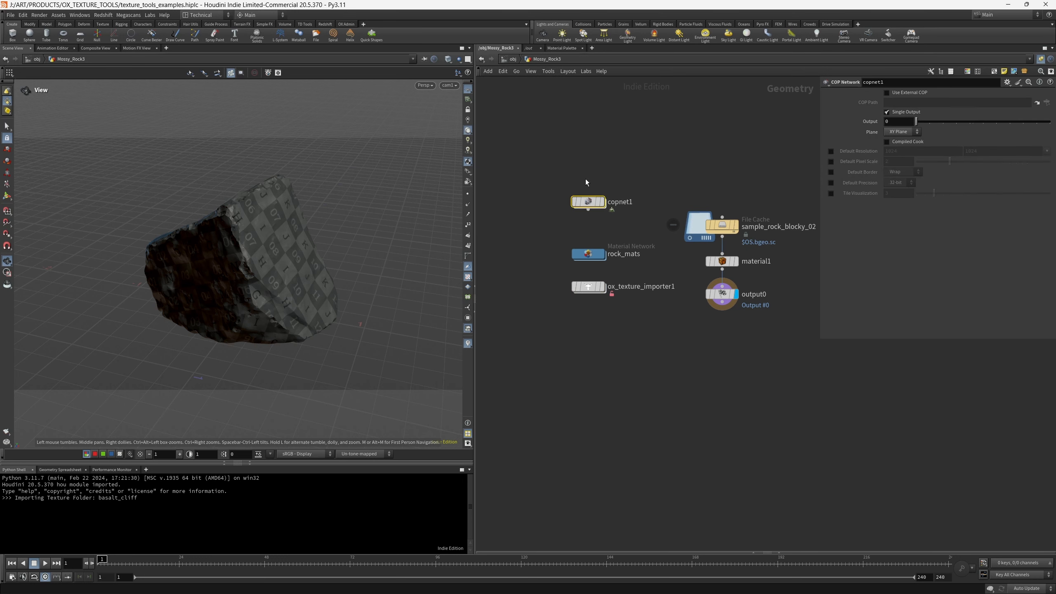
left_click_drag(594, 335, 628, 291)
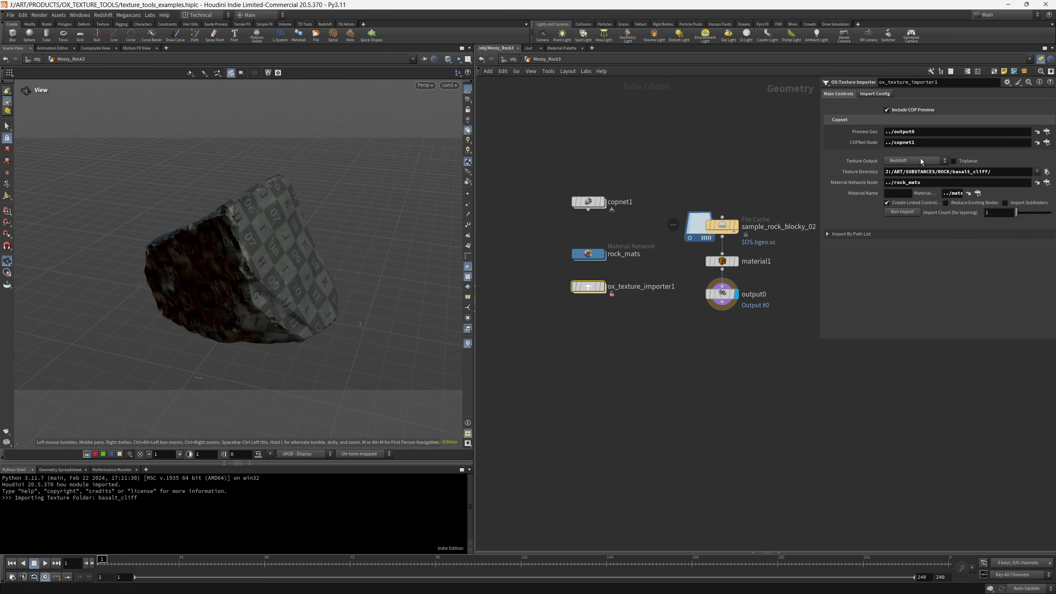
left_click(894, 212)
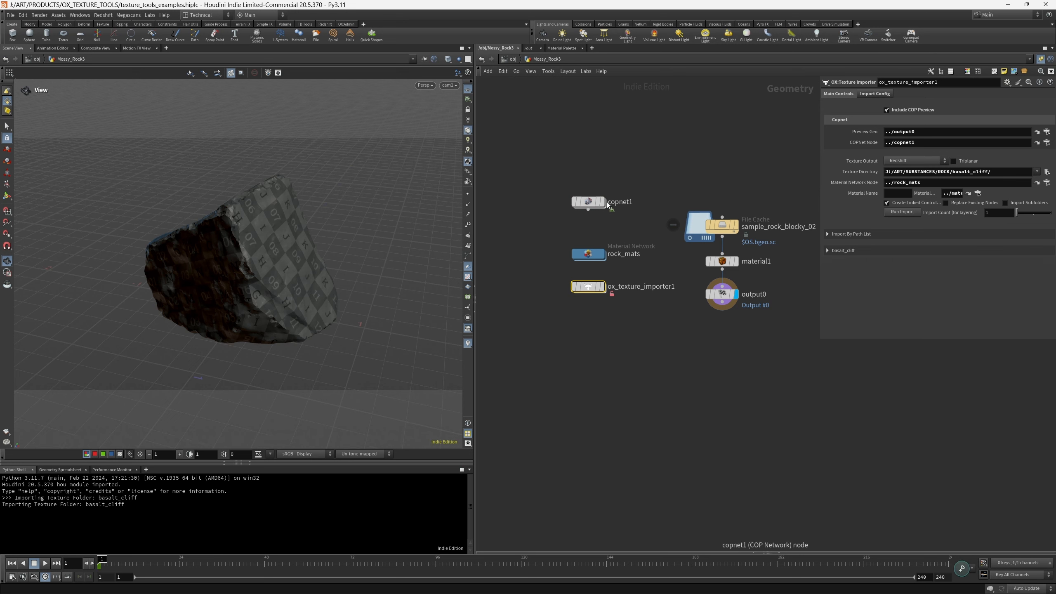
- Display copnet1 in the viewport to preview the imported basalt_cliff textures on the rock
mouse_move(606, 204)
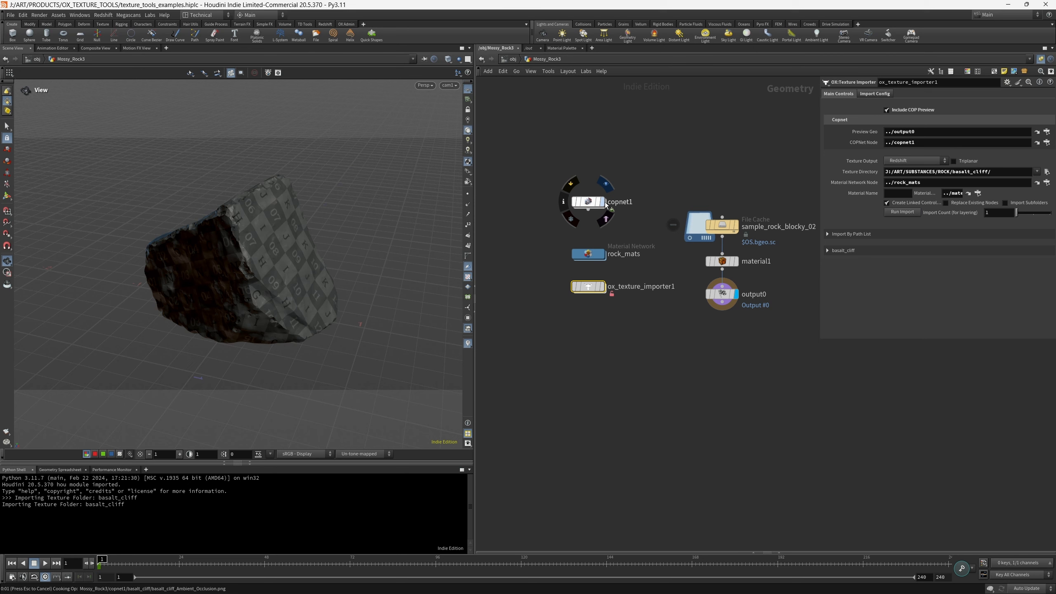
left_click(605, 204)
mouse_move(251, 229)
left_mouse_down()
mouse_move(370, 207)
mouse_move(274, 226)
mouse_move(282, 217)
mouse_move(314, 224)
mouse_move(254, 235)
mouse_move(264, 229)
left_mouse_up()
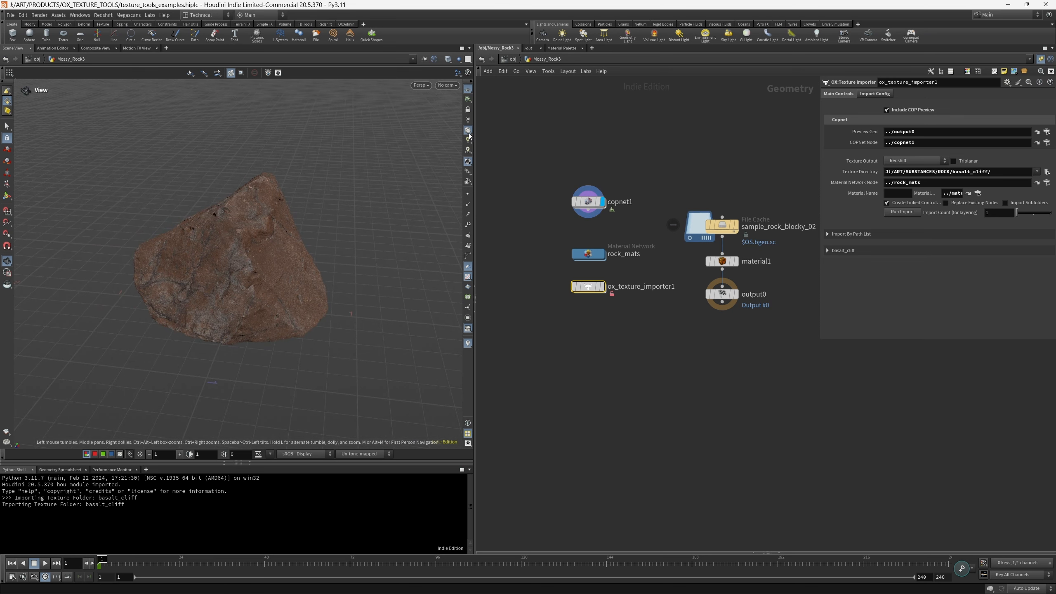
left_click(468, 162)
left_click(468, 140)
left_click_drag(242, 237, 174, 220)
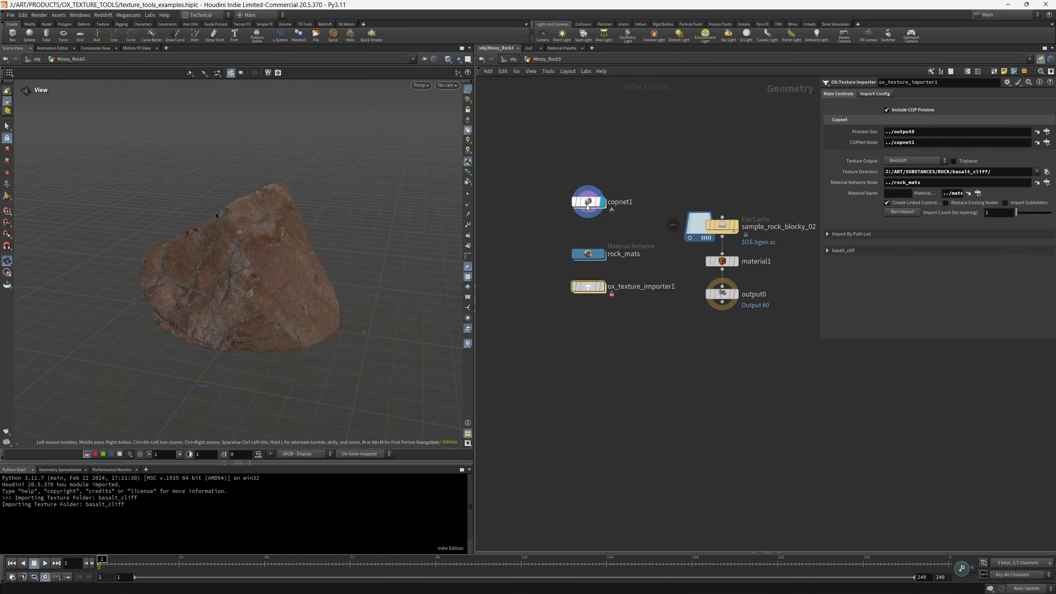
- Go inside copnet1 and open the basalt_cliff subnetwork
left_click(587, 208)
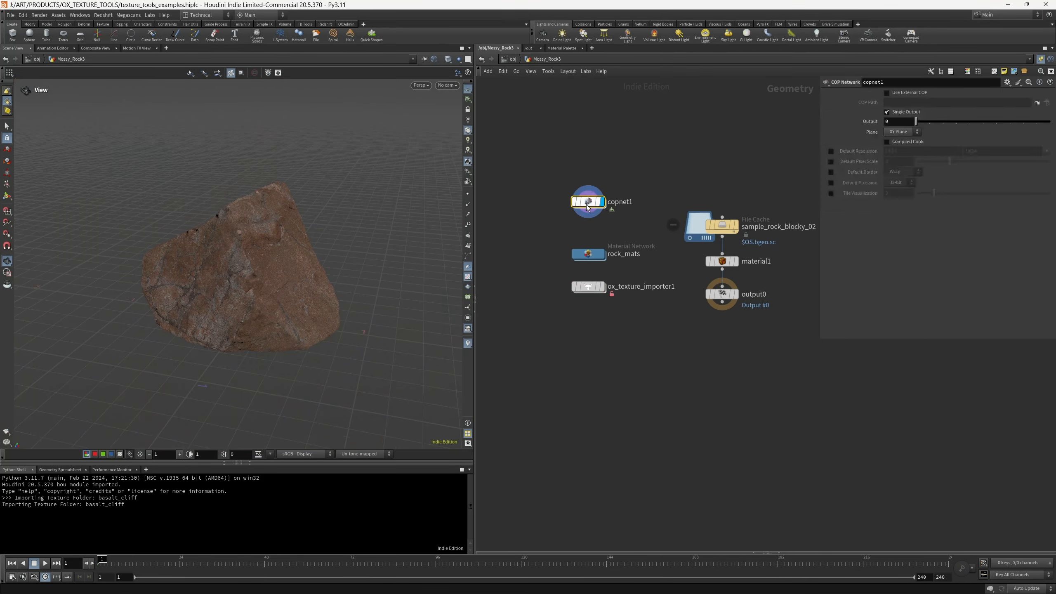
double_click(587, 207)
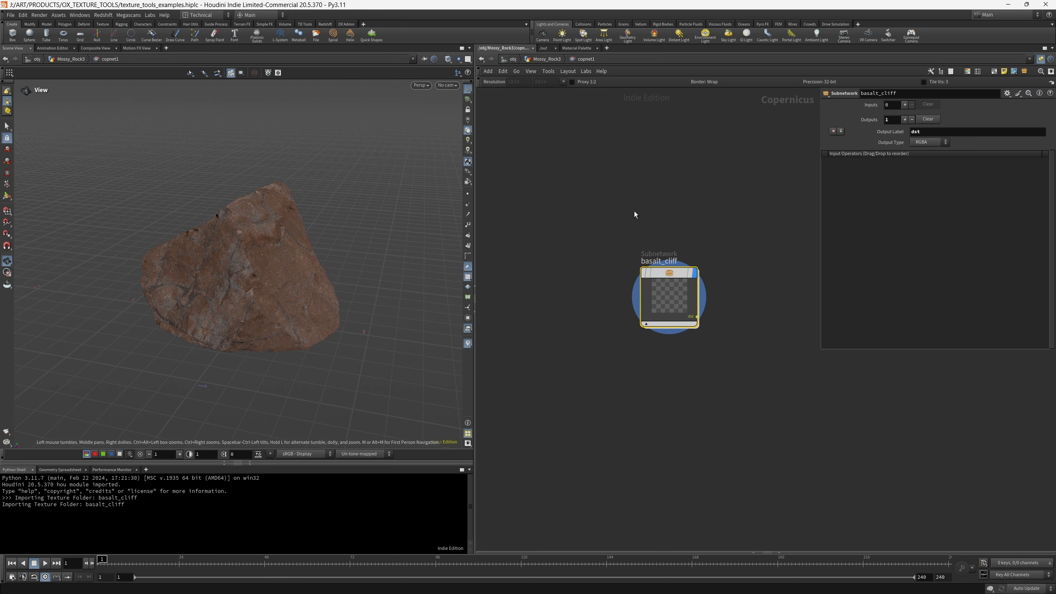
left_click_drag(735, 358, 603, 238)
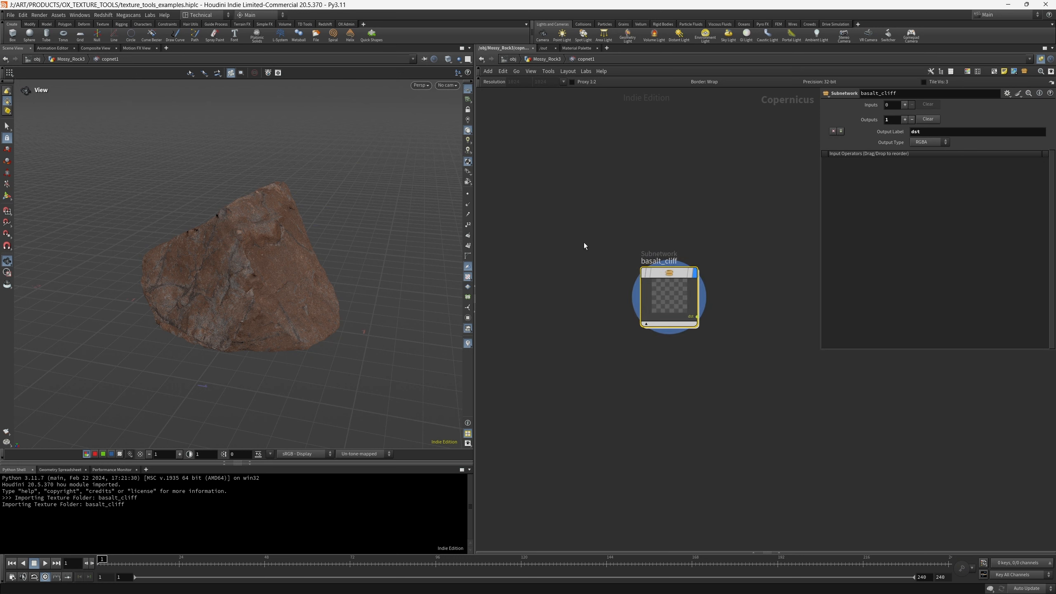
left_click_drag(753, 391, 668, 270)
double_click(670, 289)
- Move the basalt_cliff_out and basalt_cliff_preview_mat nodes farther away from the texture nodes
scroll(702, 357, "down", 3)
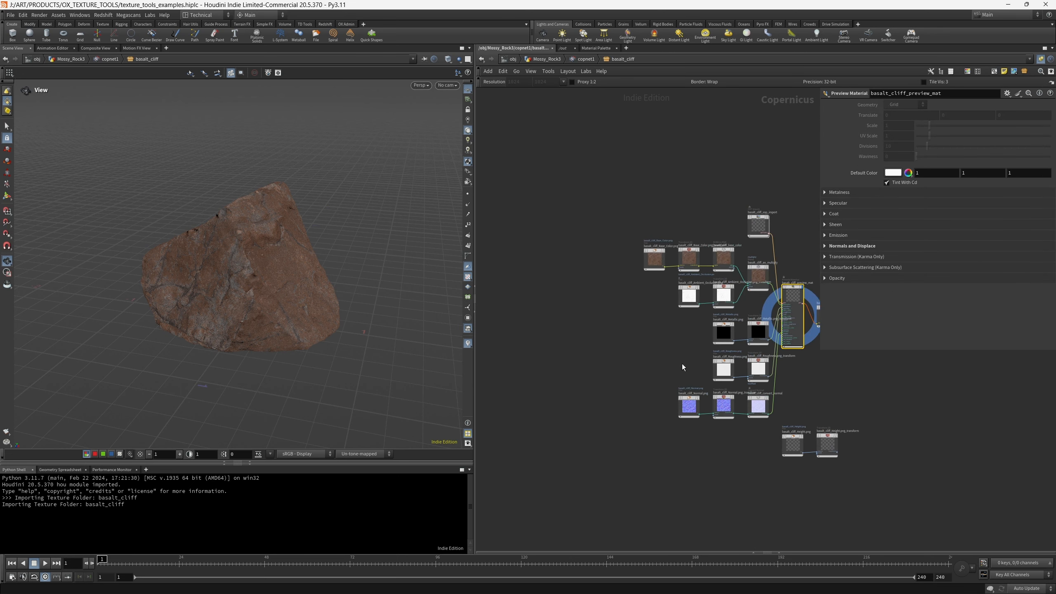
middle_click_drag(682, 364, 583, 335)
scroll(724, 238, "up", 1)
middle_click_drag(744, 357, 772, 344)
scroll(766, 345, "up", 1)
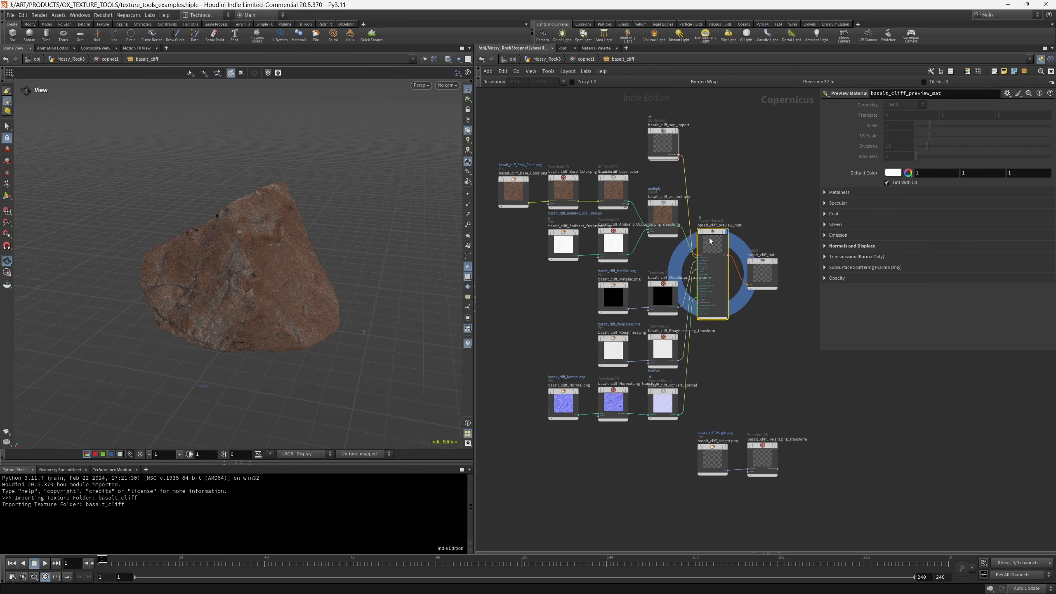
left_click_drag(748, 265, 777, 246)
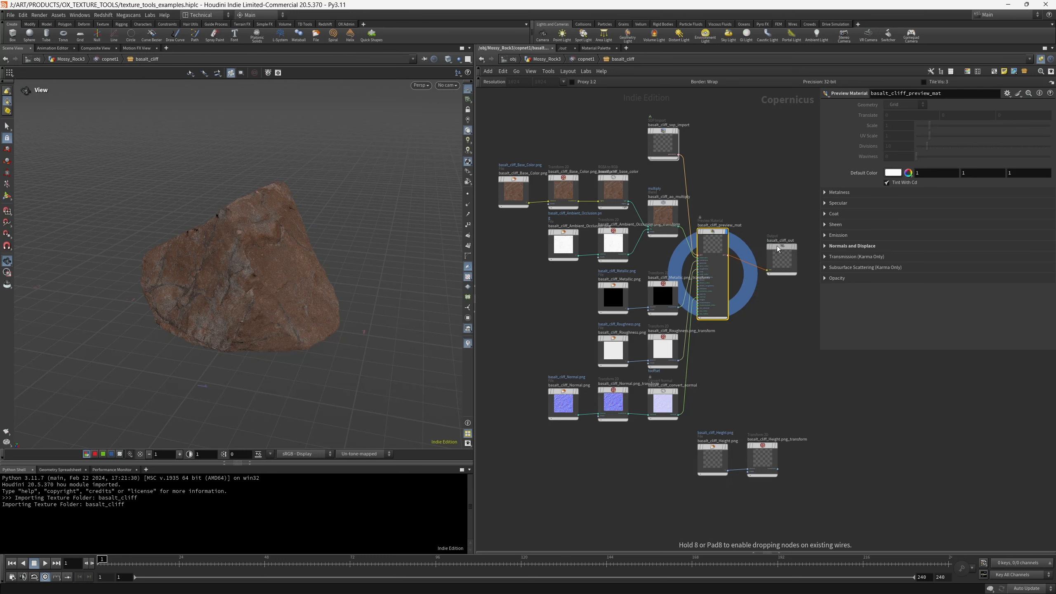
left_click_drag(716, 235, 736, 240)
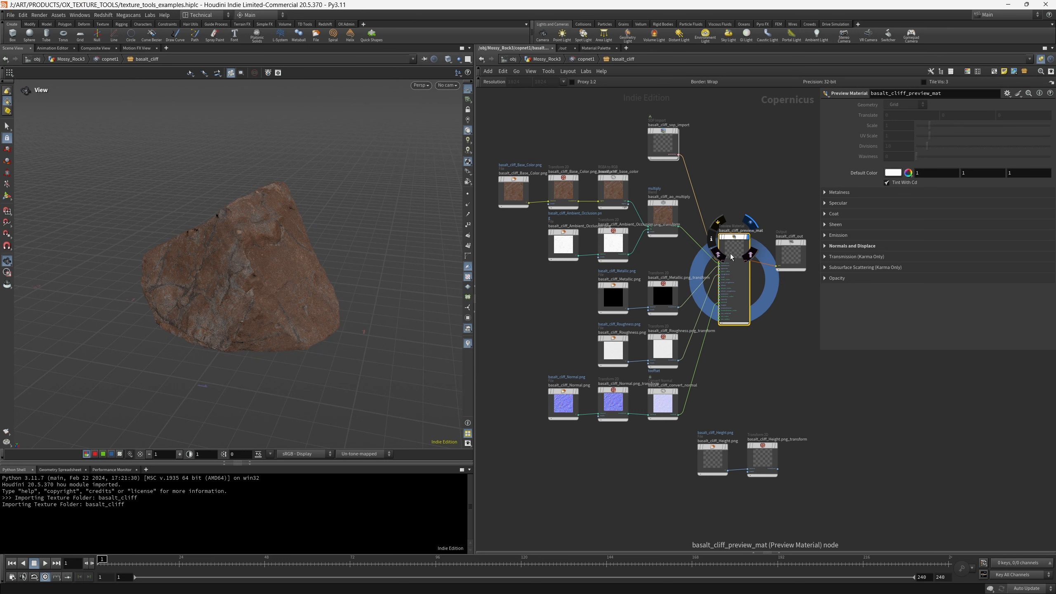
- Examine the texture connections into the preview material, the height map nodes, and the material's Normals and Displace settings
scroll(739, 250, "up", 2)
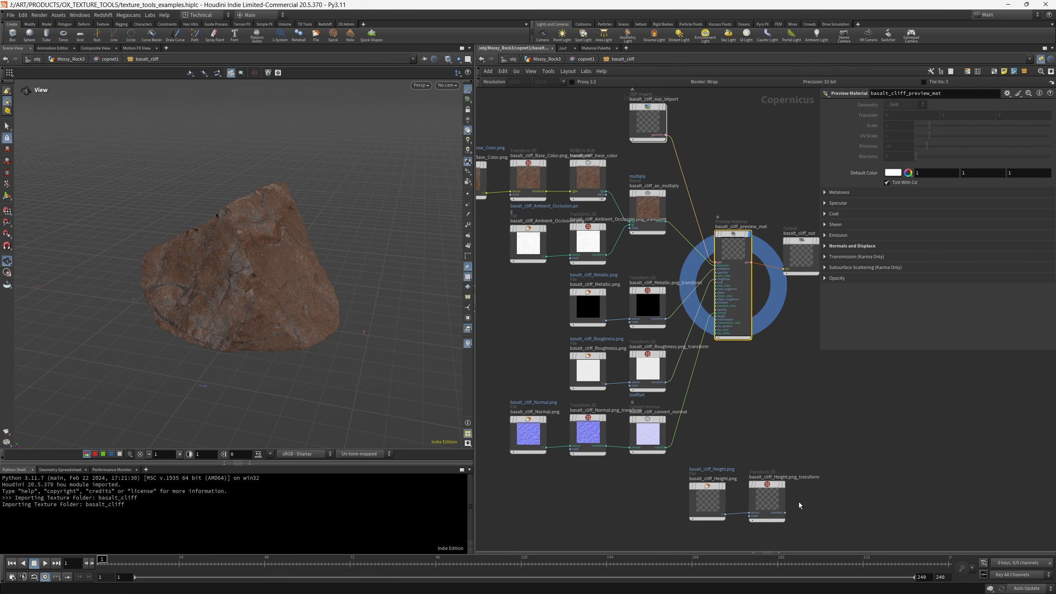
middle_click_drag(720, 479, 697, 424)
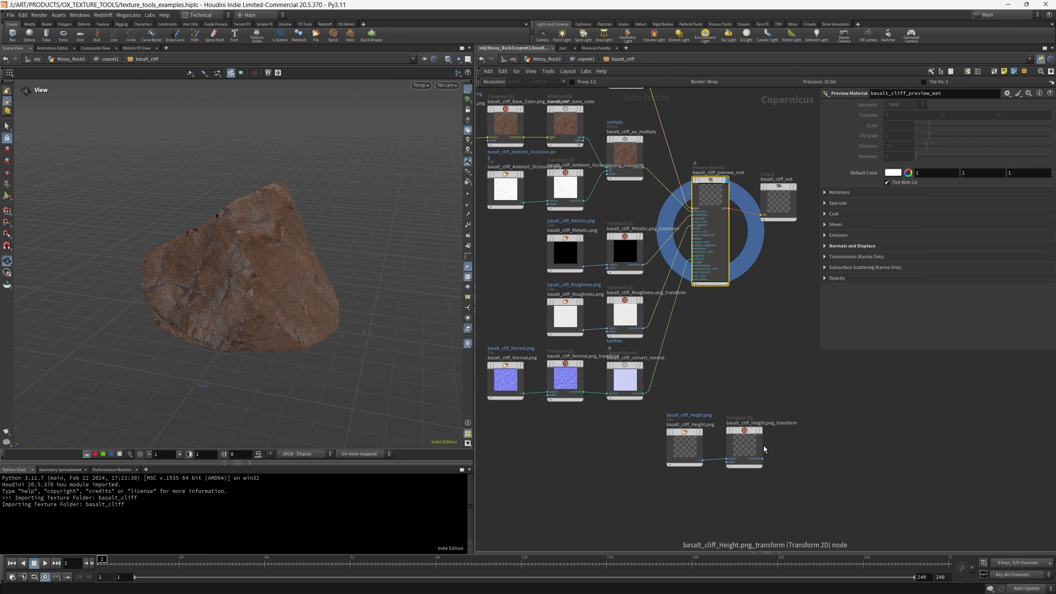
middle_click_drag(721, 203, 757, 268)
scroll(750, 237, "up", 2)
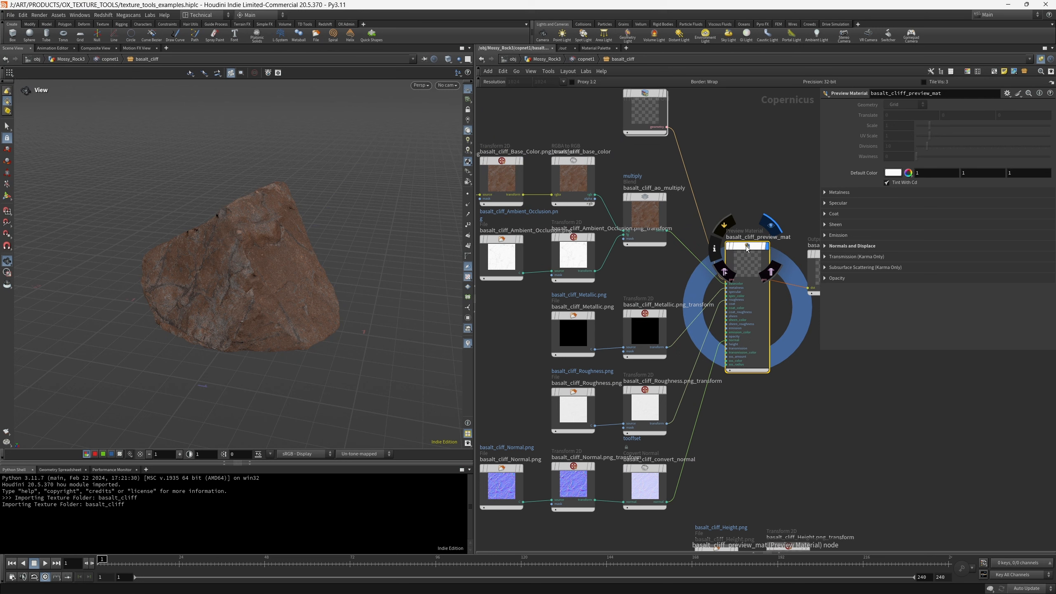
left_click(825, 247)
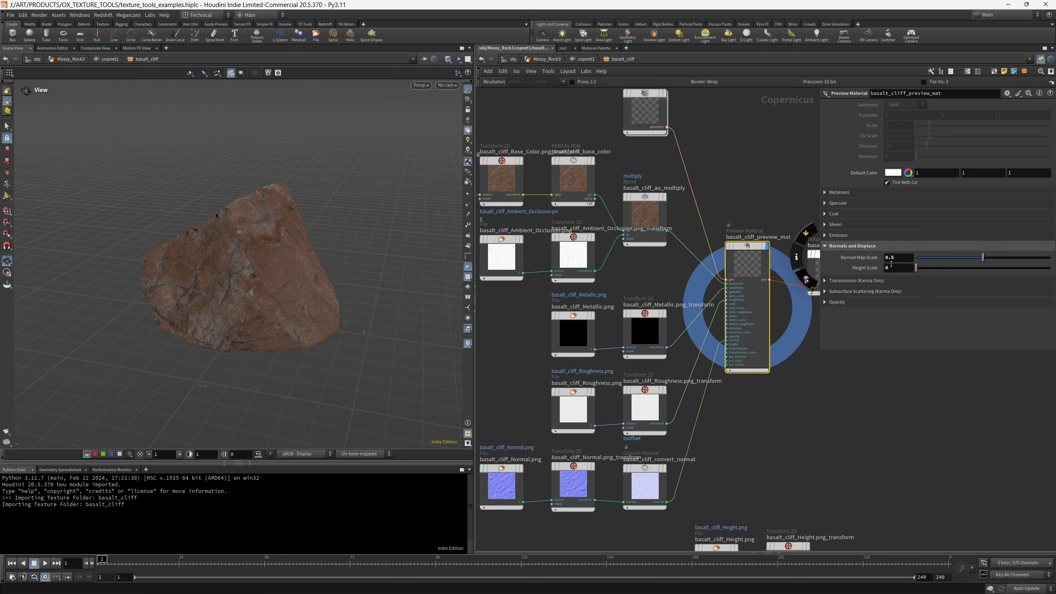
left_click(825, 246)
scroll(720, 358, "down", 1)
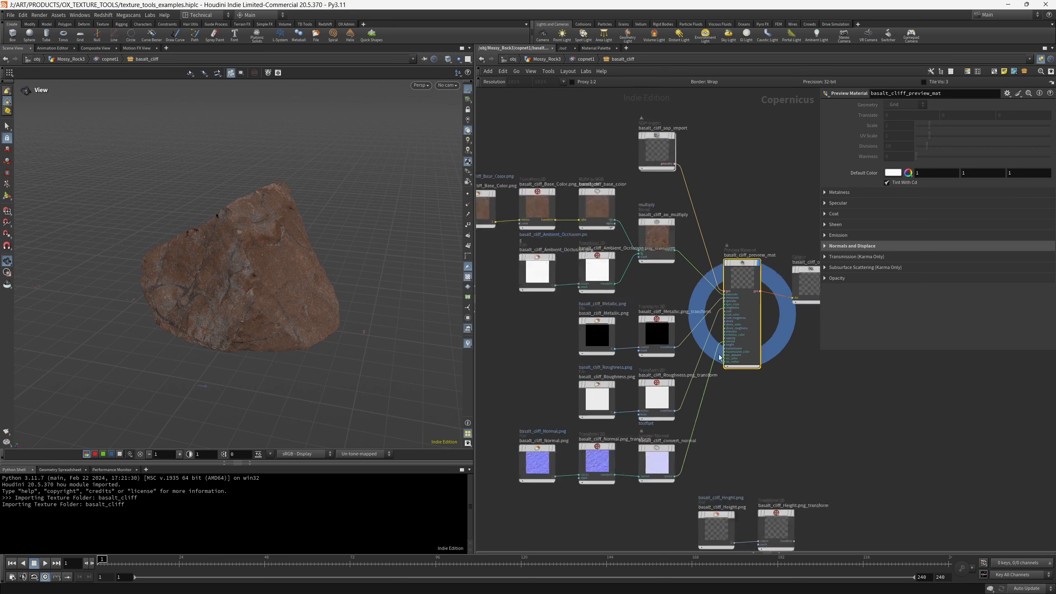
scroll(721, 357, "down", 5)
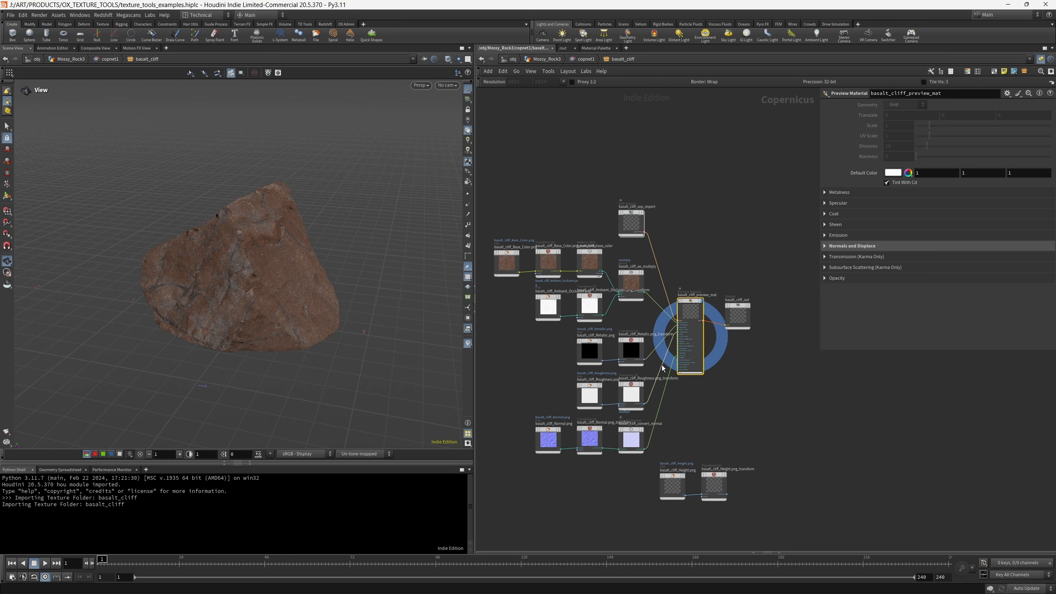
middle_click_drag(655, 251, 675, 227)
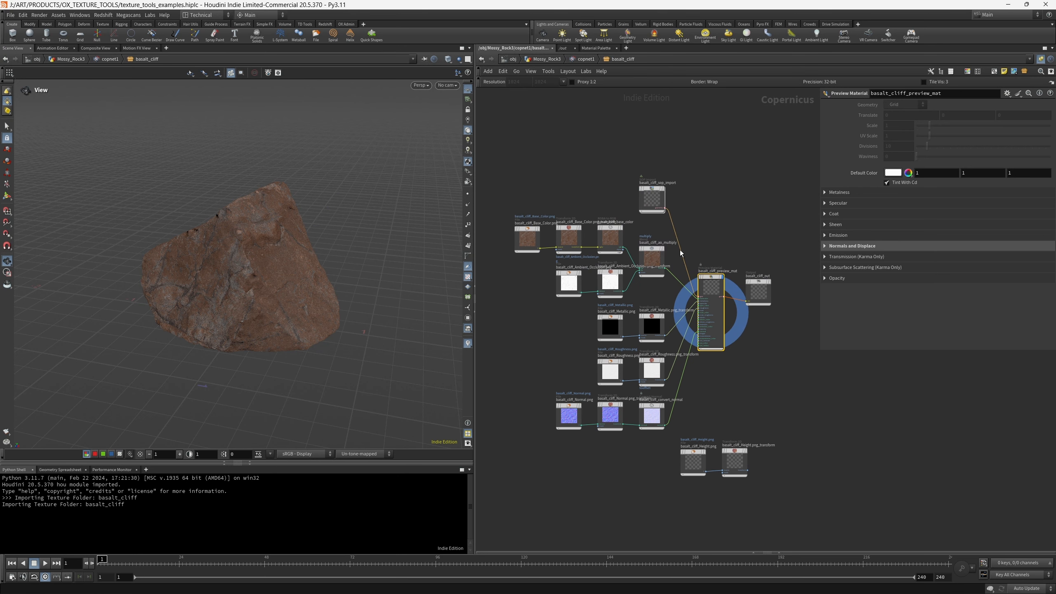
scroll(673, 262, "up", 1)
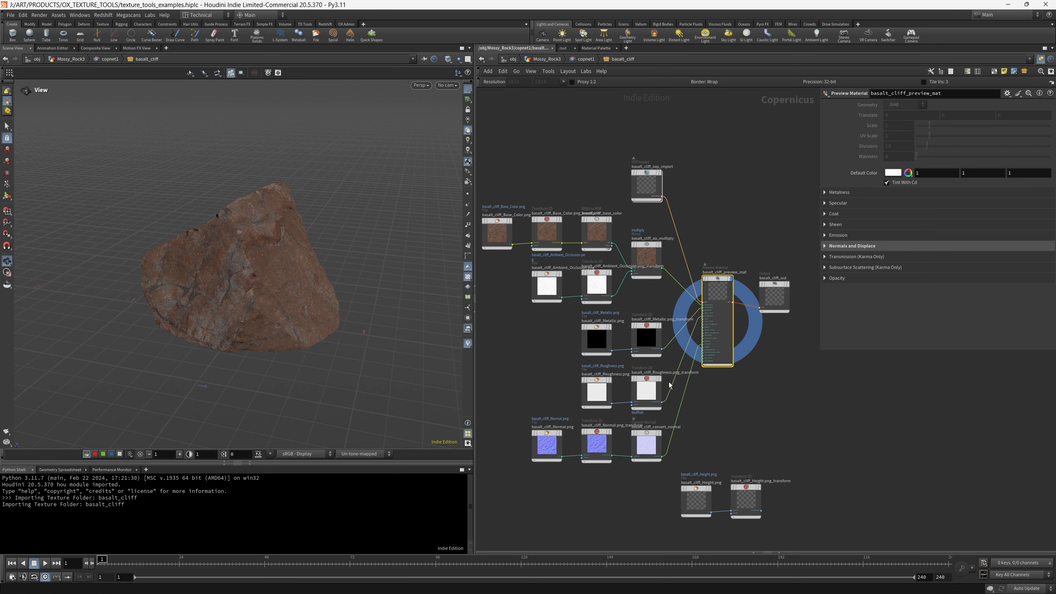
scroll(635, 327, "down", 1)
middle_click_drag(691, 380, 703, 375)
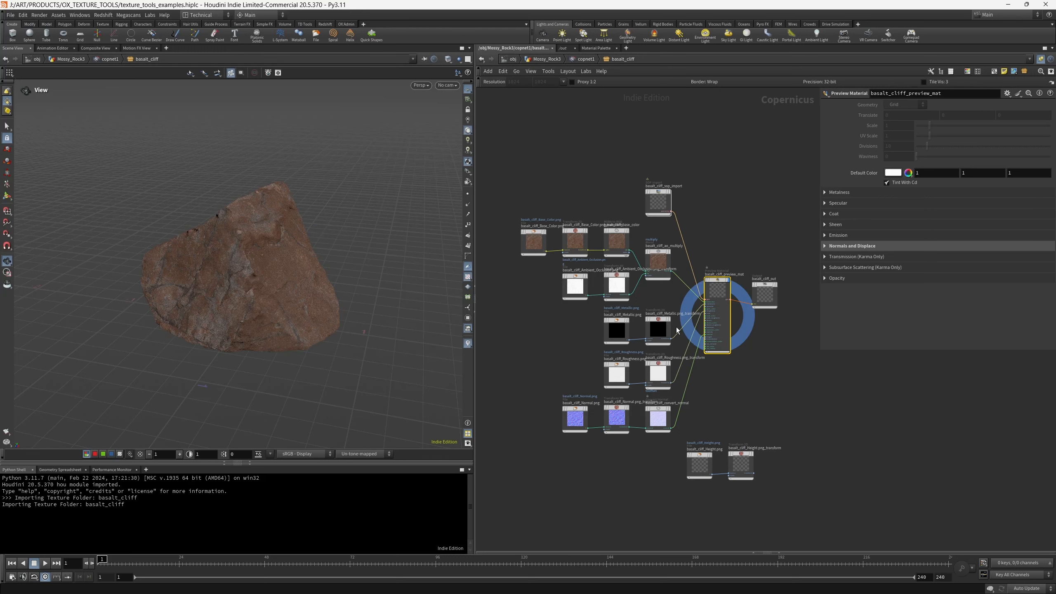
- Return to the Mossy_Rock3 network, inspect the textured rock from another angle, and look through cam1 again
left_click(586, 60)
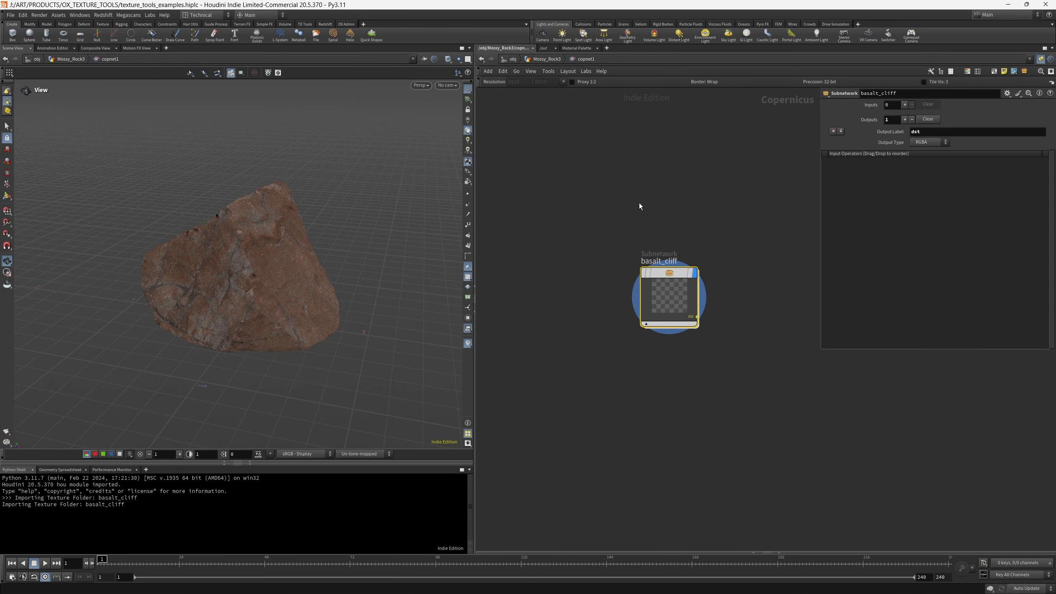
left_click(547, 59)
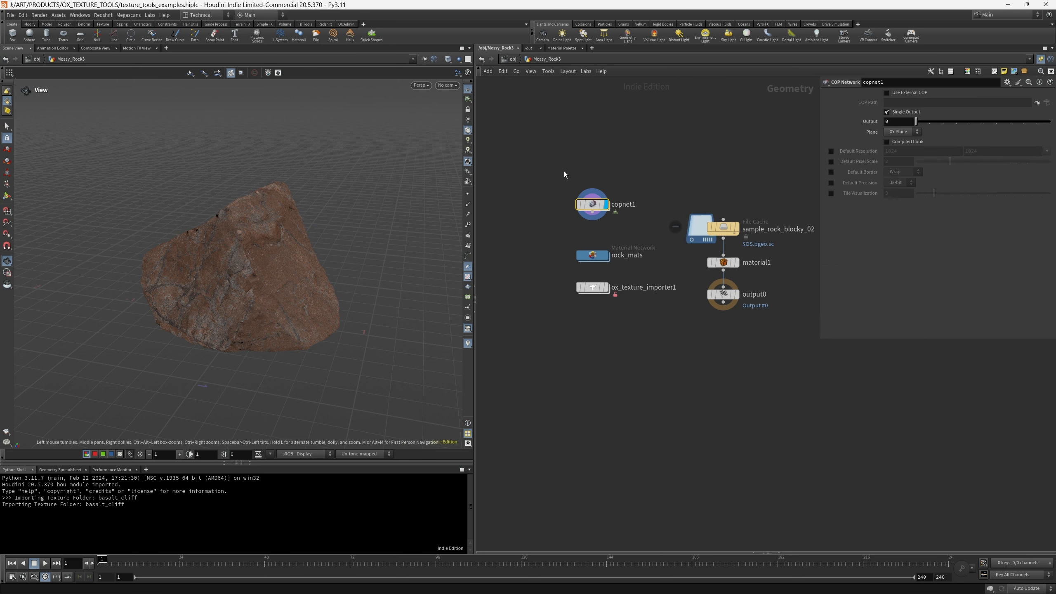
left_click_drag(229, 238, 270, 263)
right_click(257, 242)
left_click(252, 238)
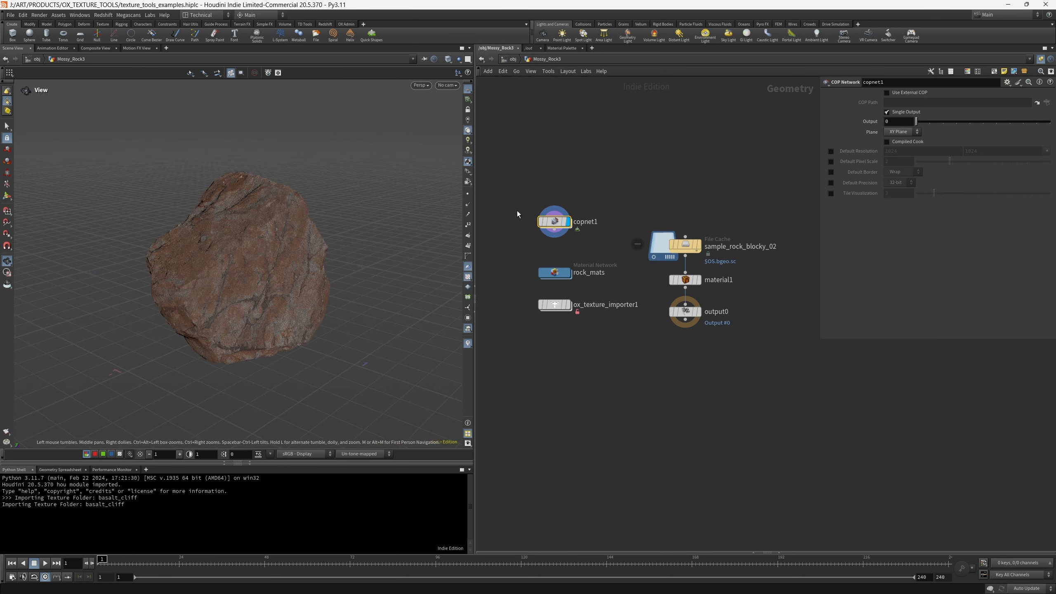
left_click(446, 86)
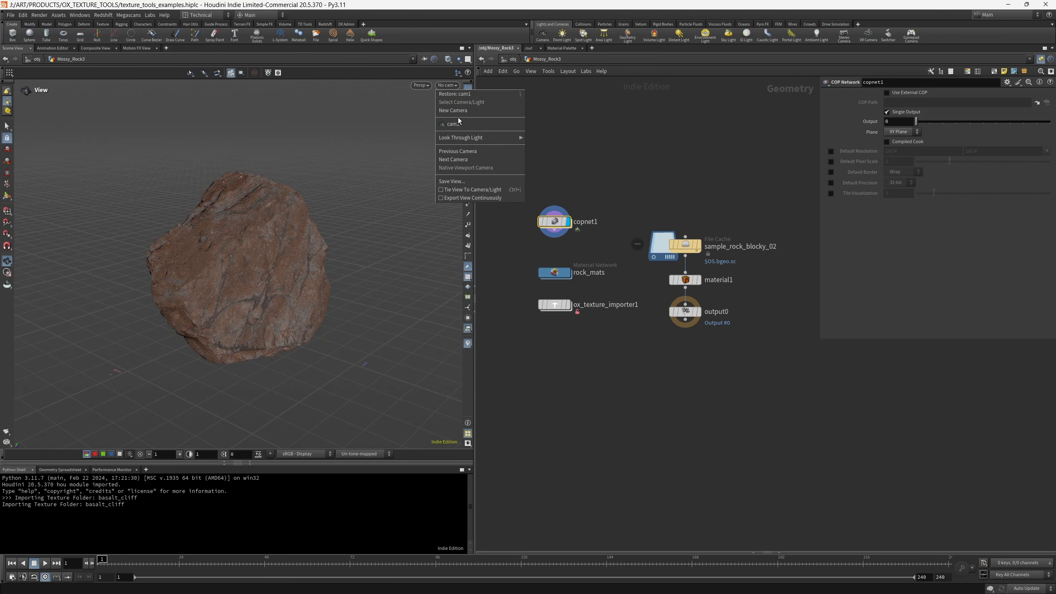
left_click(457, 123)
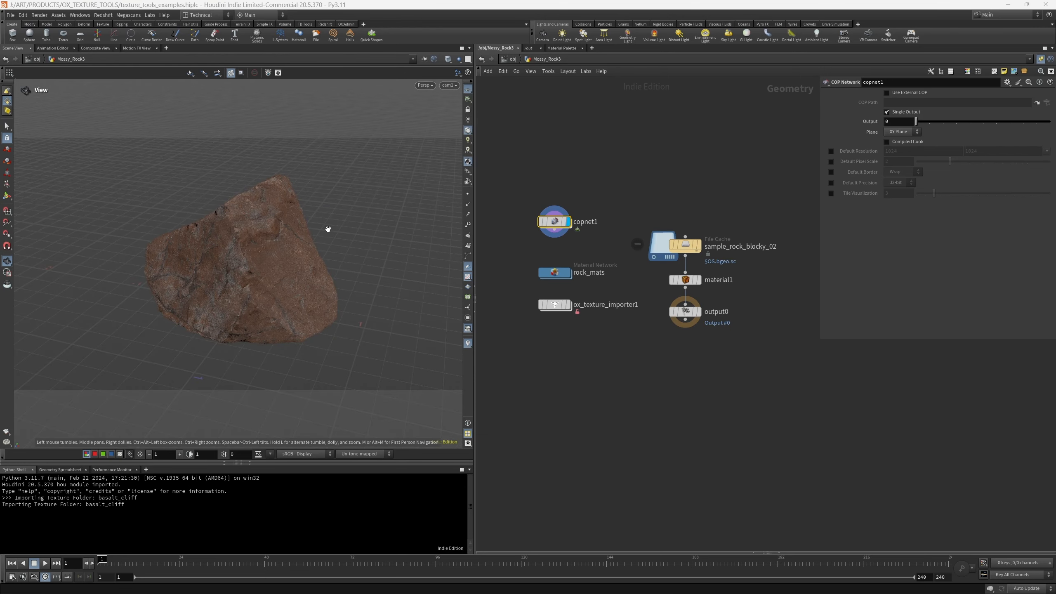
- Render the rock in the Redshift Render View to check its current material, and close the render window
key("alt+r")
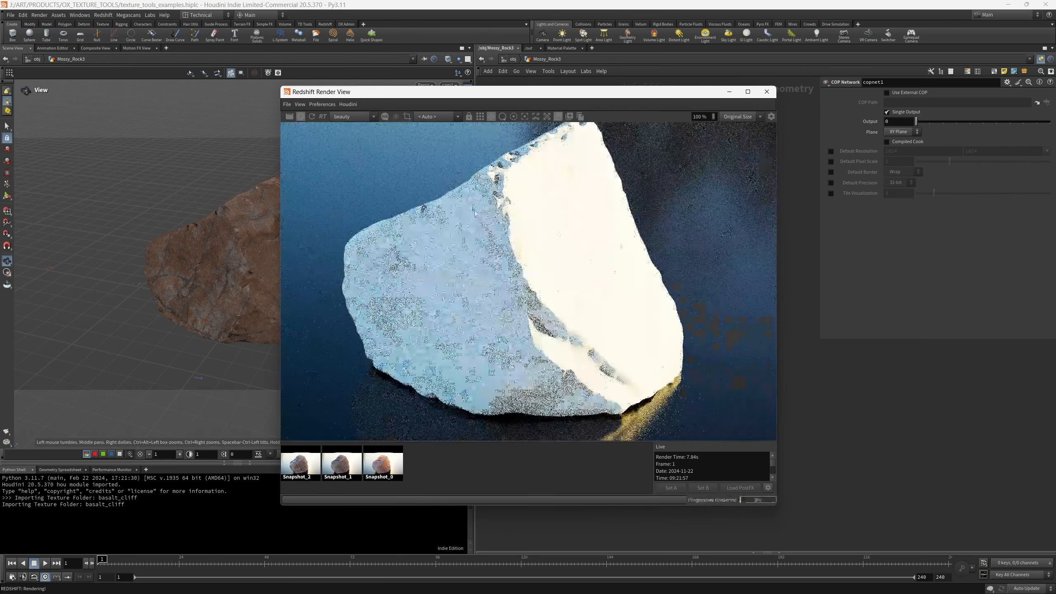
left_click(767, 92)
- Assign the basalt_cliff material to the rock through ox_texture_importer1's linked controls and render the result in Redshift
left_click_drag(555, 293, 555, 293)
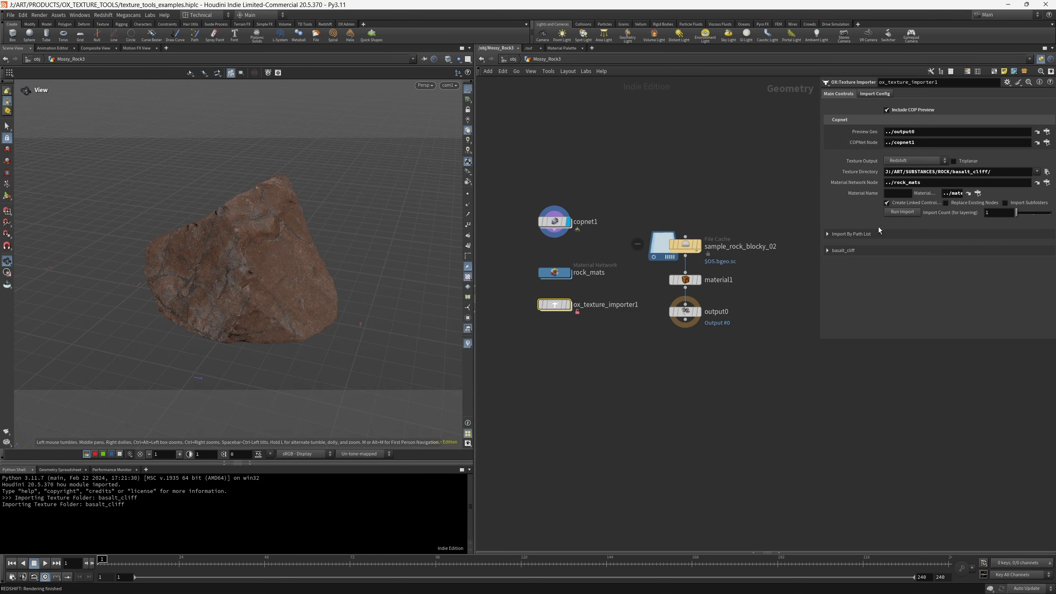
left_click(873, 250)
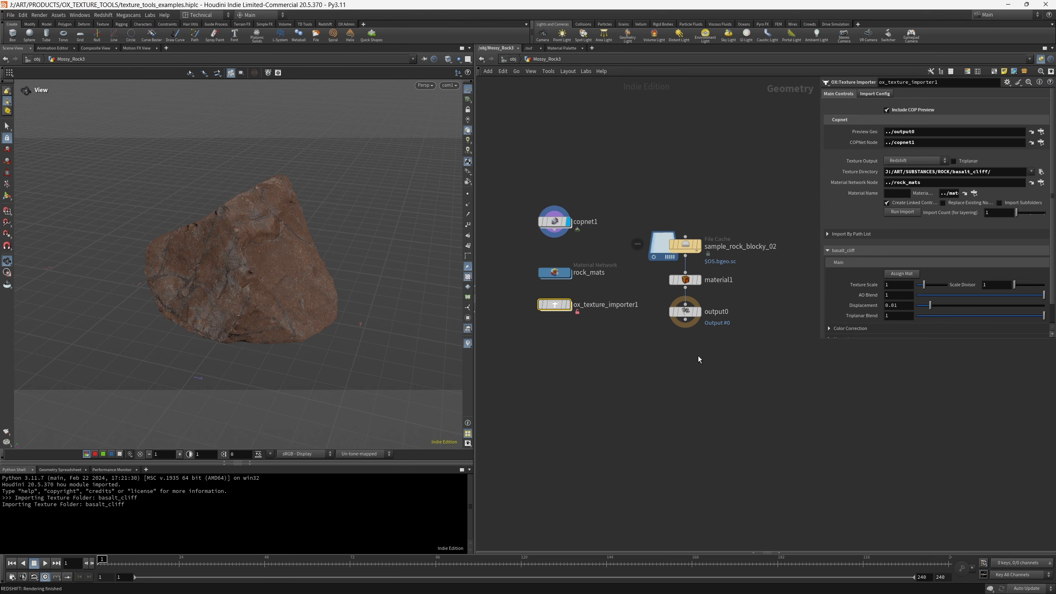
key("alt+r")
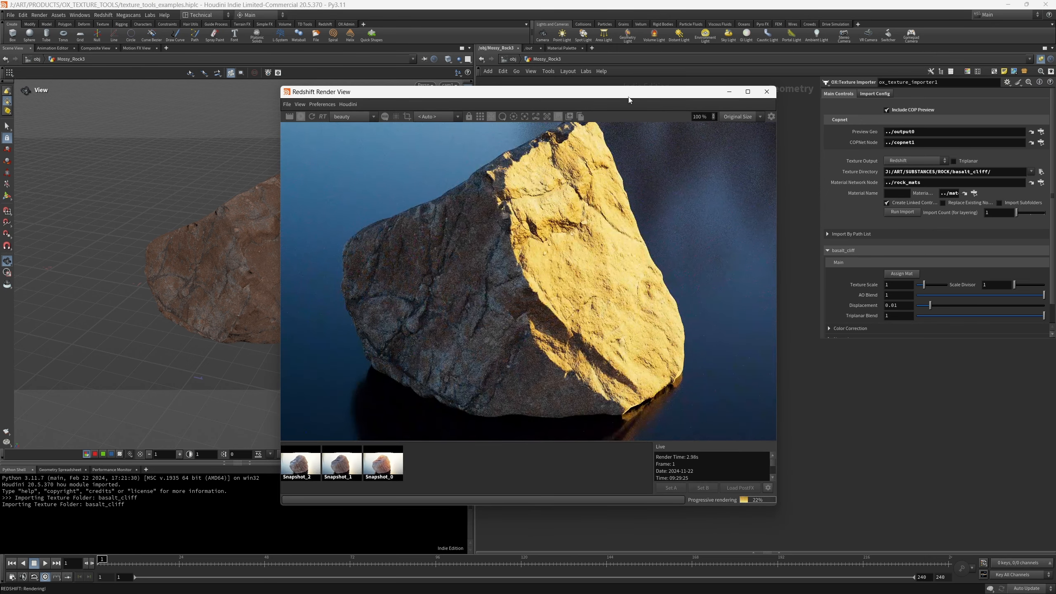
left_click_drag(629, 100, 489, 92)
left_click(627, 102)
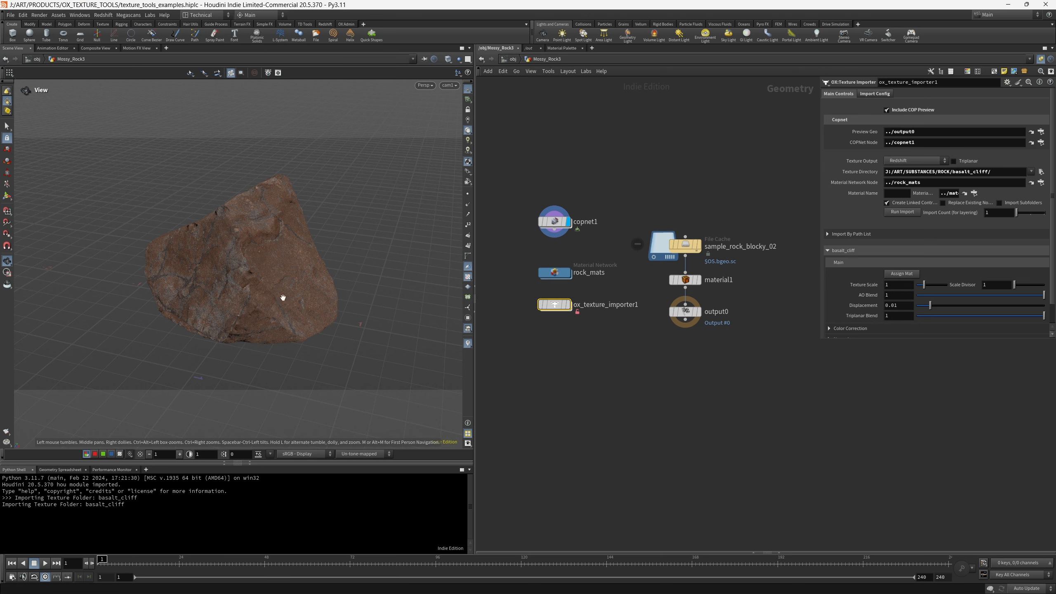
- Review the importer's Texture Output options for Redshift, Karma and Copnet, leaving Redshift selected
left_click_drag(263, 295, 237, 247)
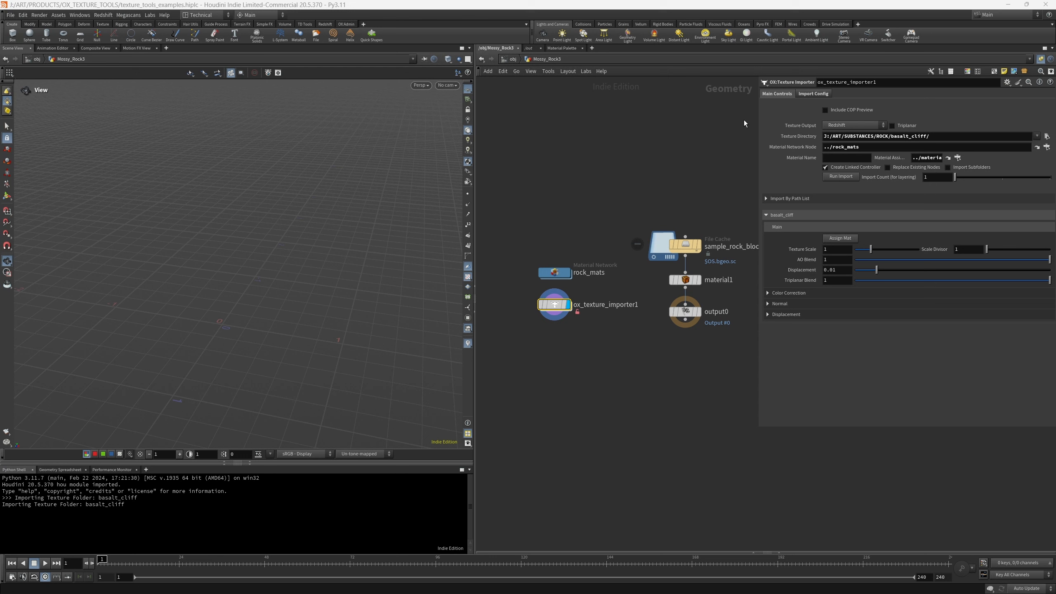
left_click(852, 125)
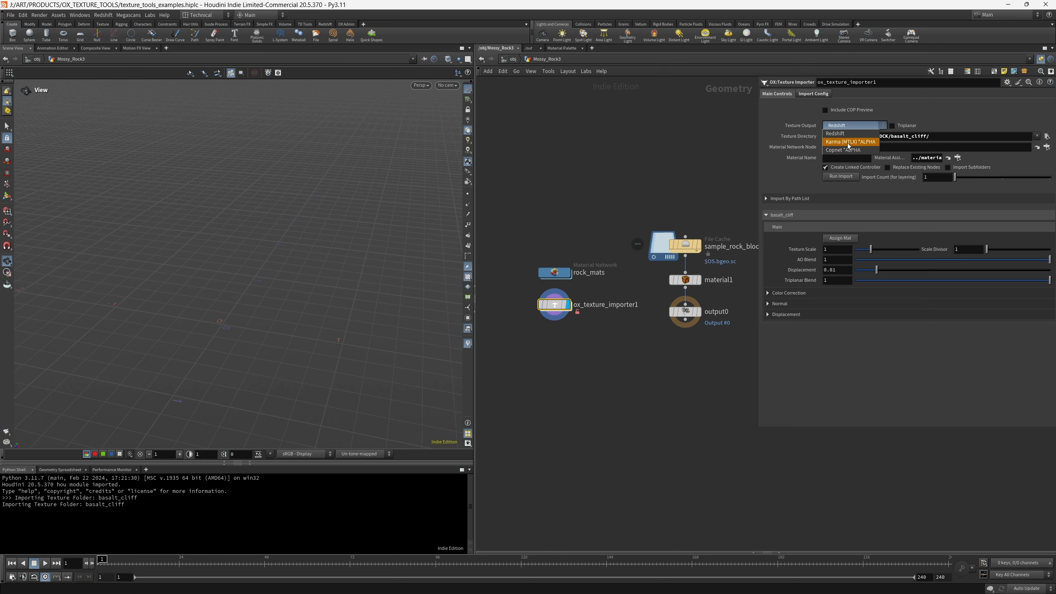
left_click(930, 117)
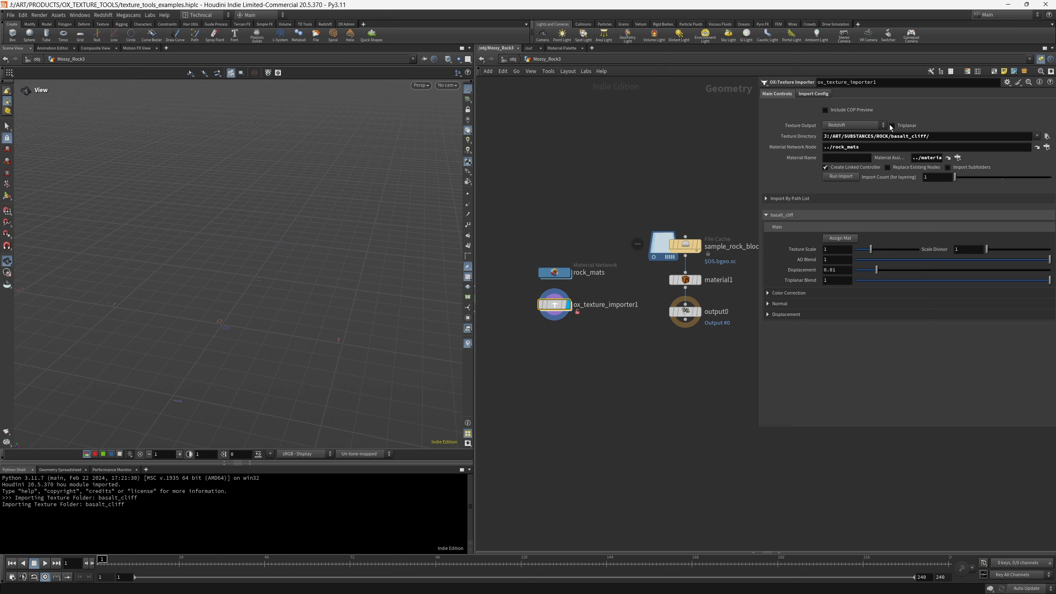
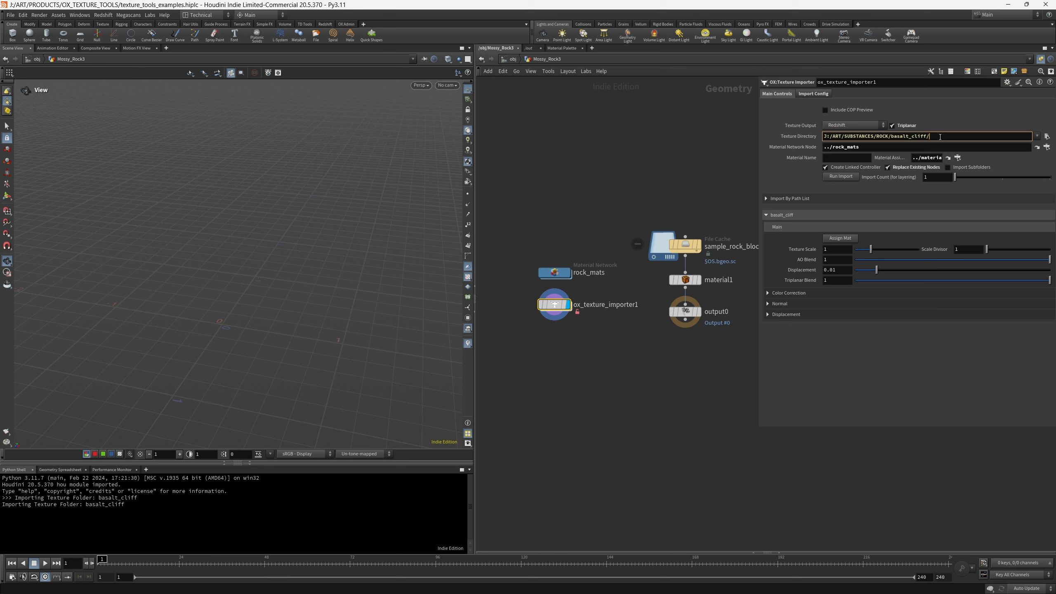
- Point the importer's Texture Directory to J:/ART/SUBSTANCES/ROCK/ and enable Import Subfolders
key("BackSpace")
key("BackSpace")
key("BackSpace")
key("BackSpace")
key("BackSpace")
key("BackSpace")
key("BackSpace")
key("BackSpace")
key("BackSpace")
key("BackSpace")
key("BackSpace")
key("BackSpace")
key("BackSpace")
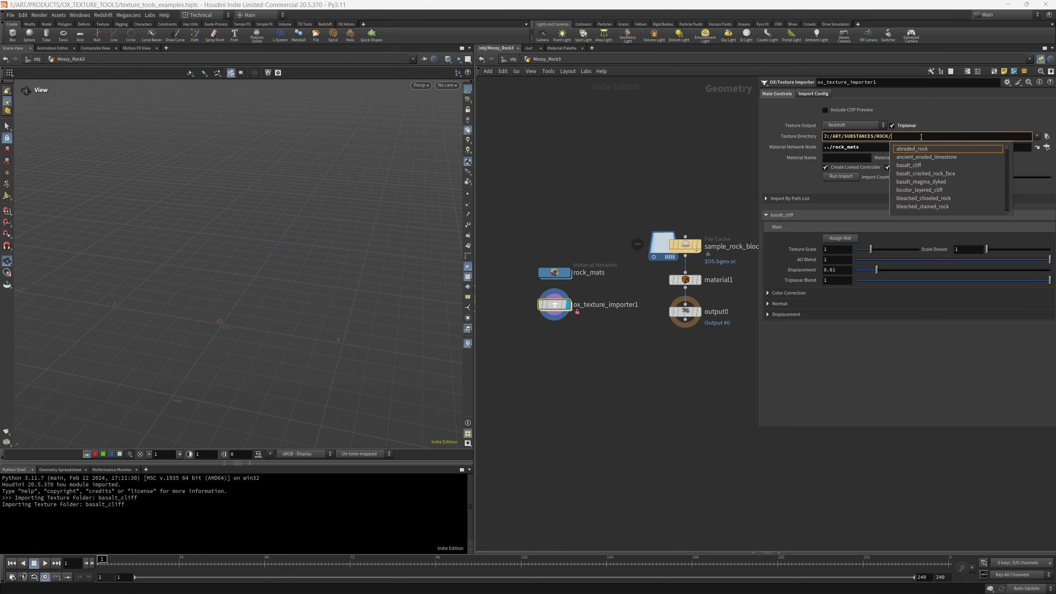
key("Escape")
key("Return")
left_click(948, 166)
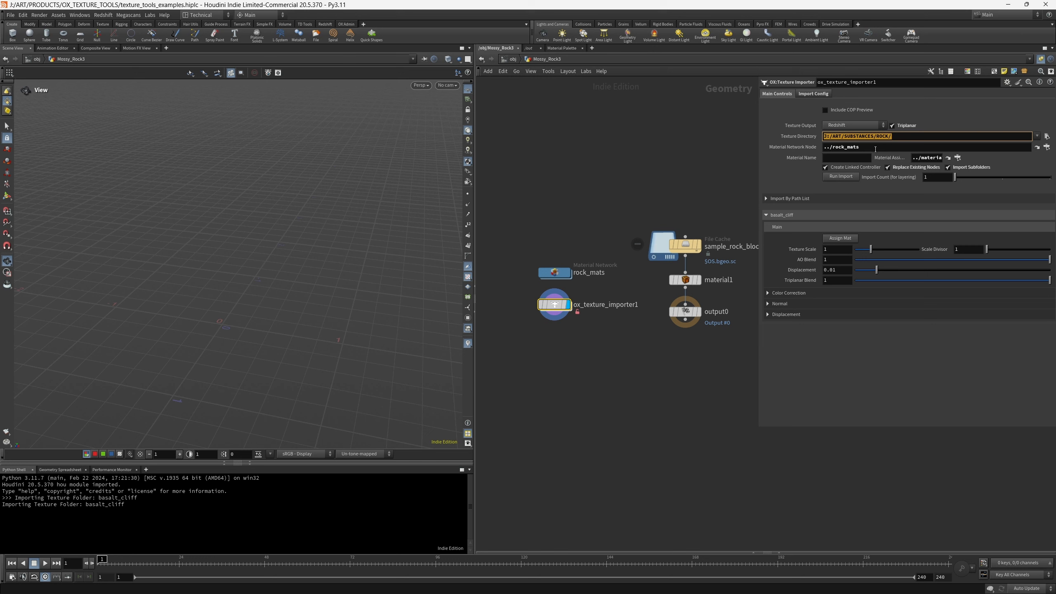
left_click(875, 149)
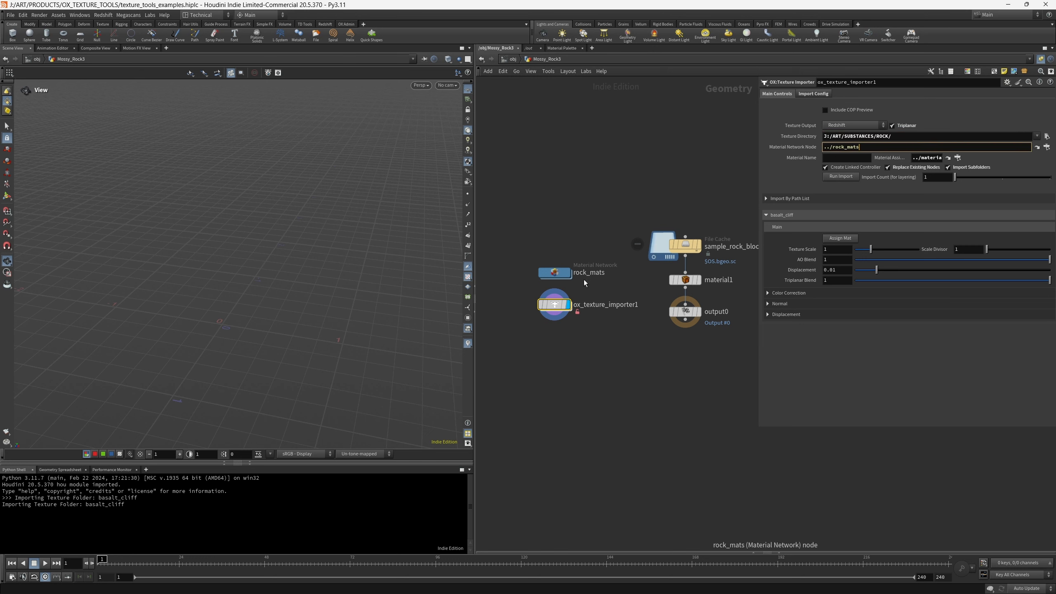
- Inspect the basalt_cliff material inside the rock_mats network and return to the Mossy_Rock3 network
left_click(555, 271)
left_click(555, 304)
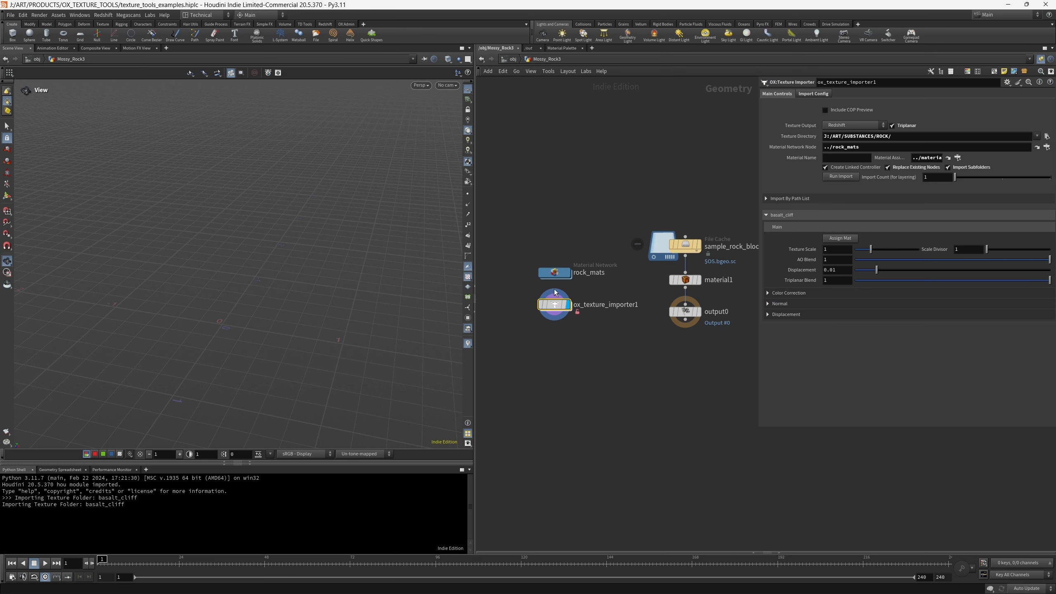
double_click(562, 276)
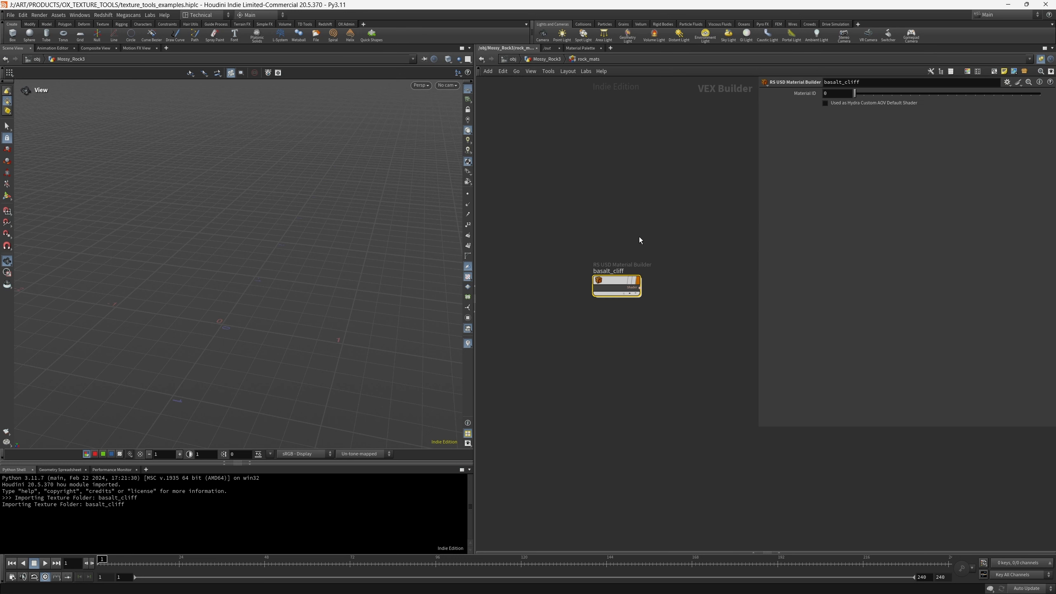
left_click_drag(674, 314, 585, 247)
mouse_move(619, 282)
left_click(553, 61)
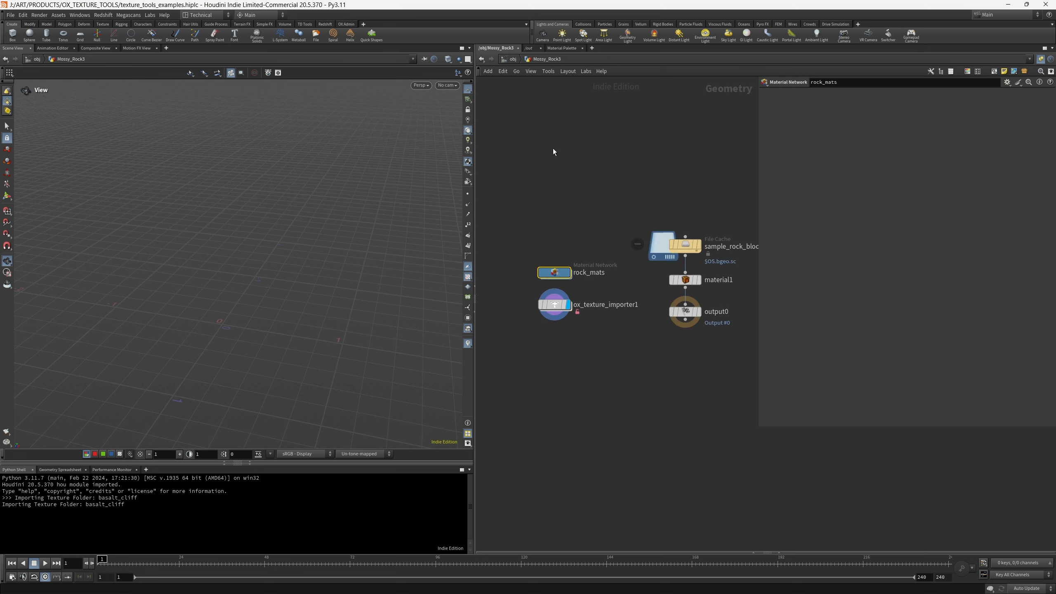
double_click(552, 273)
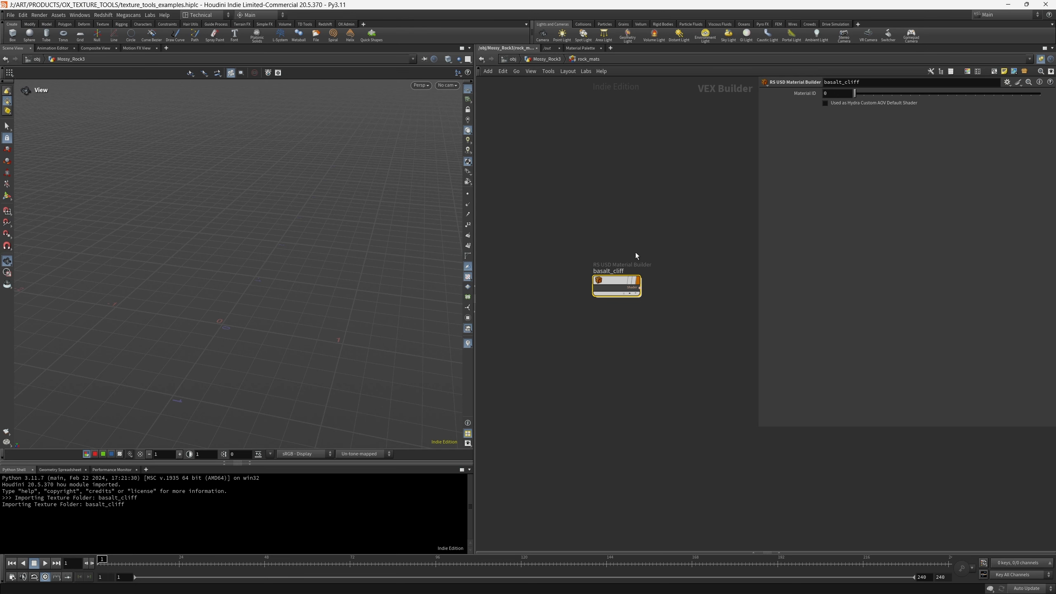
left_click(550, 58)
- Set ox_texture_importer1's Material Name to my_rock_mat and turn off Replace Existing Nodes and Import Subfolders
left_click_drag(557, 305, 557, 303)
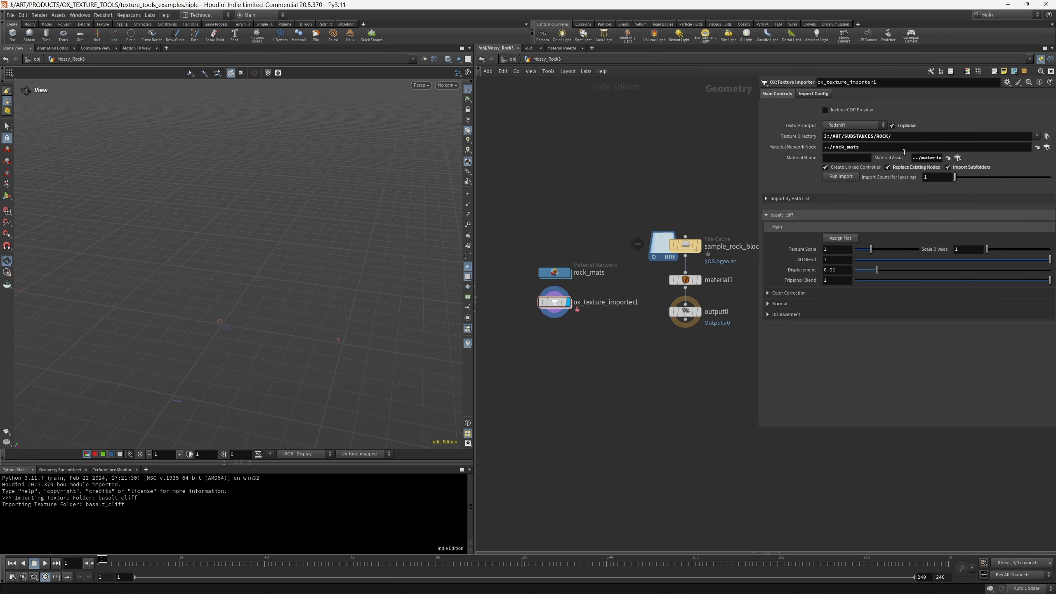
left_click(841, 156)
type("my_rock*_")
key("BackSpace")
key("BackSpace")
type("_mat")
key("Return")
left_click(887, 167)
- Choose the basalt_cliff folder as the Texture Directory, run the import, and expand the my_rock_mat controls
left_click(1047, 136)
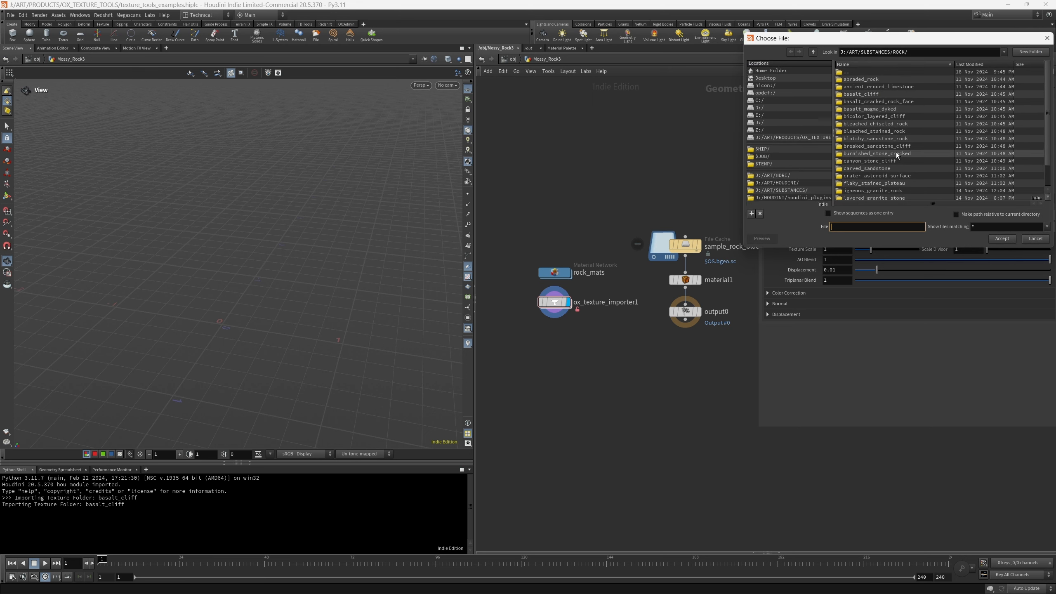
double_click(873, 95)
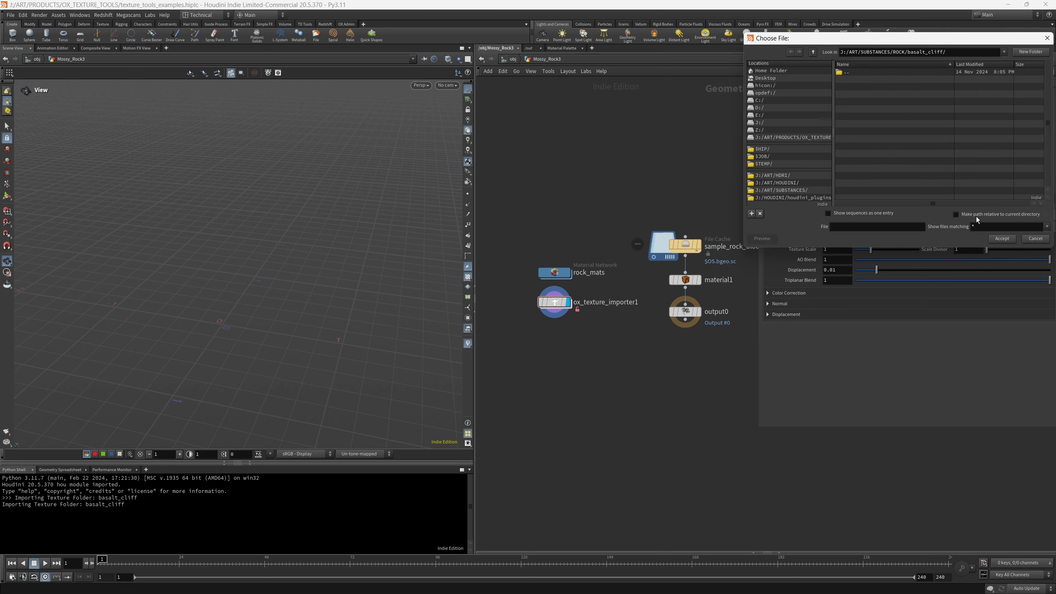
left_click(1002, 238)
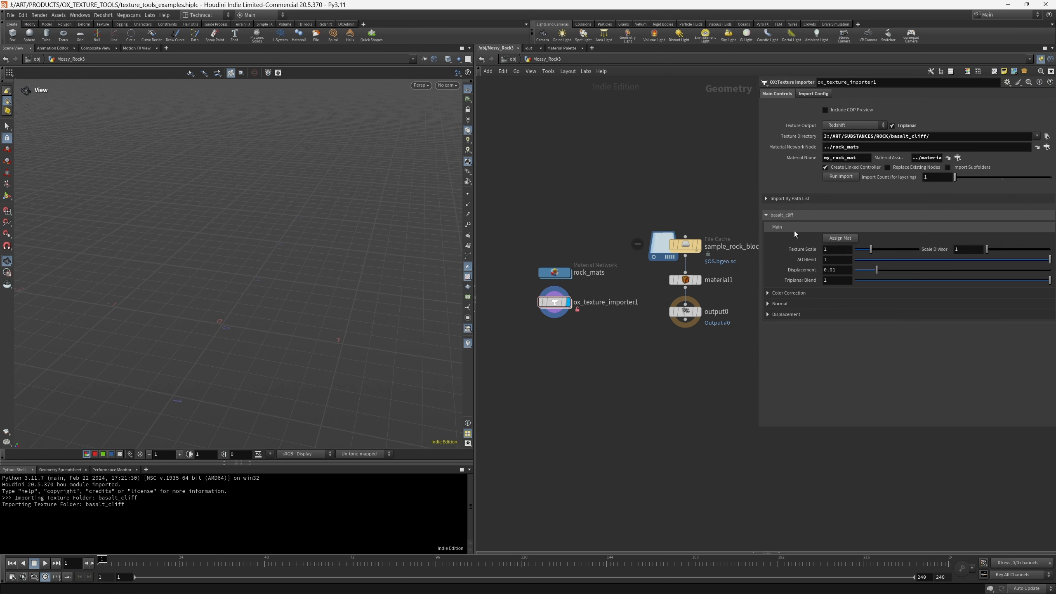
left_click(779, 216)
left_click(841, 176)
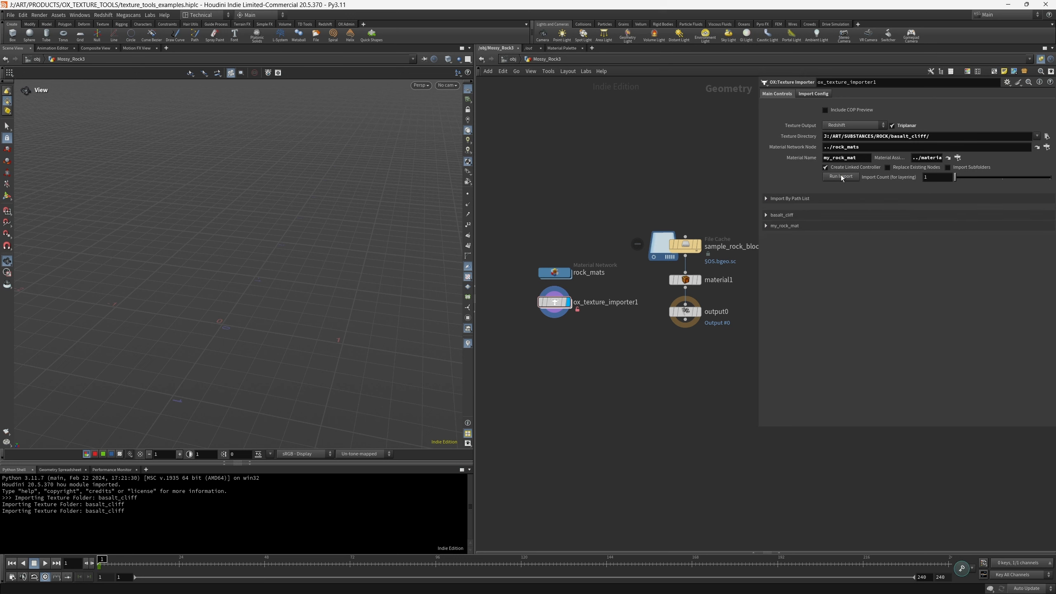
left_click(782, 226)
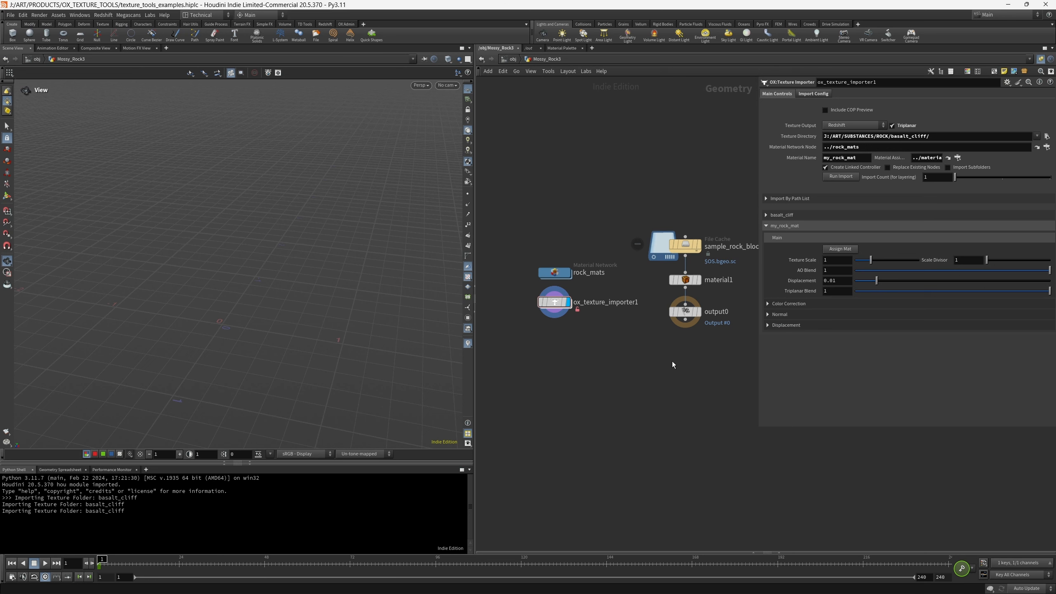
- Check the material assigned in material1, look inside rock_mats at the my_rock_mat shader network, and return to Mossy_Rock3
left_click(679, 279)
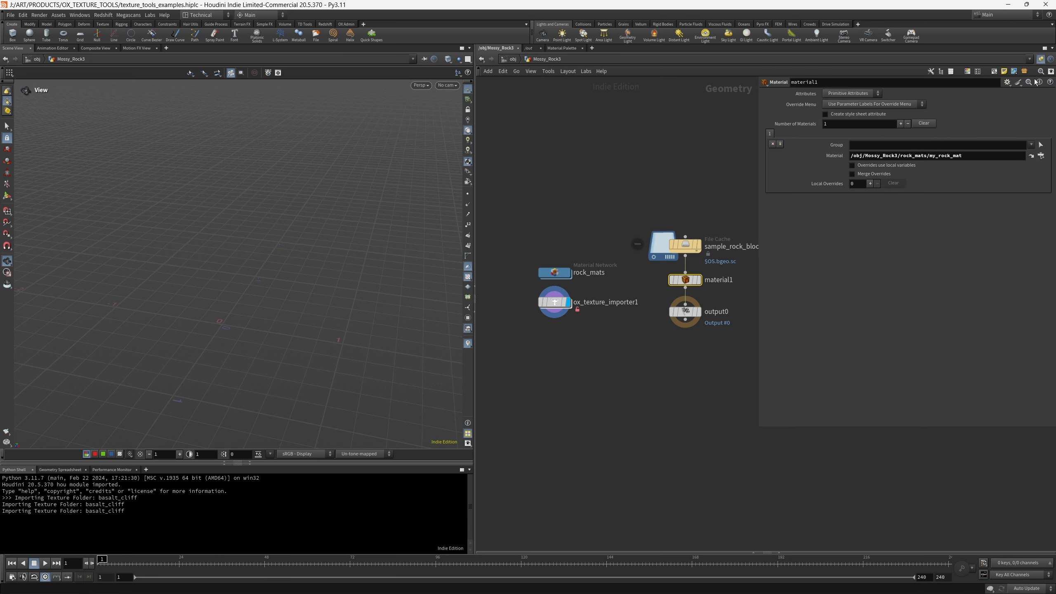
double_click(555, 274)
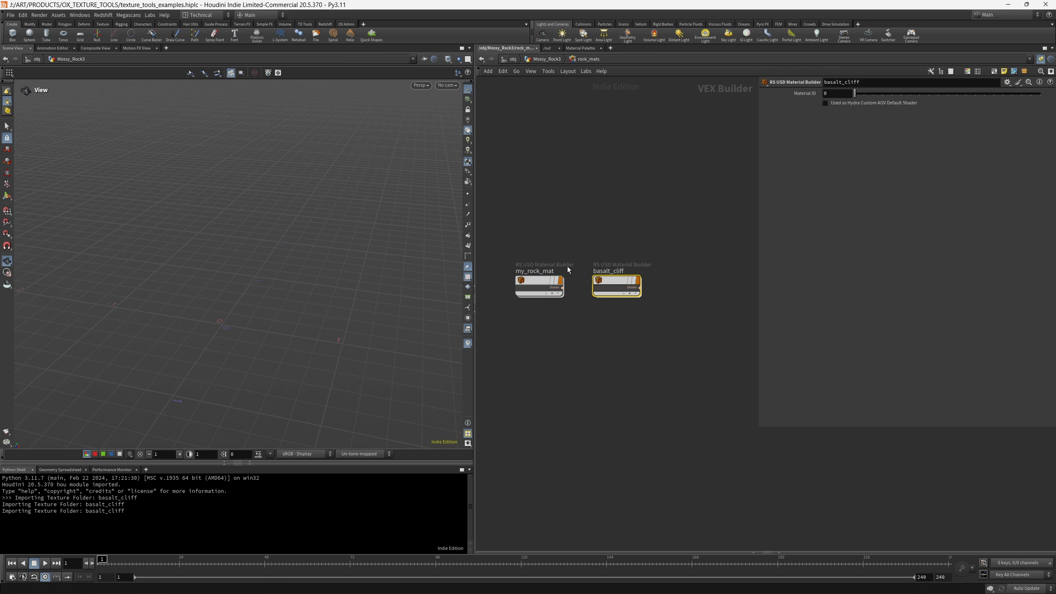
double_click(527, 287)
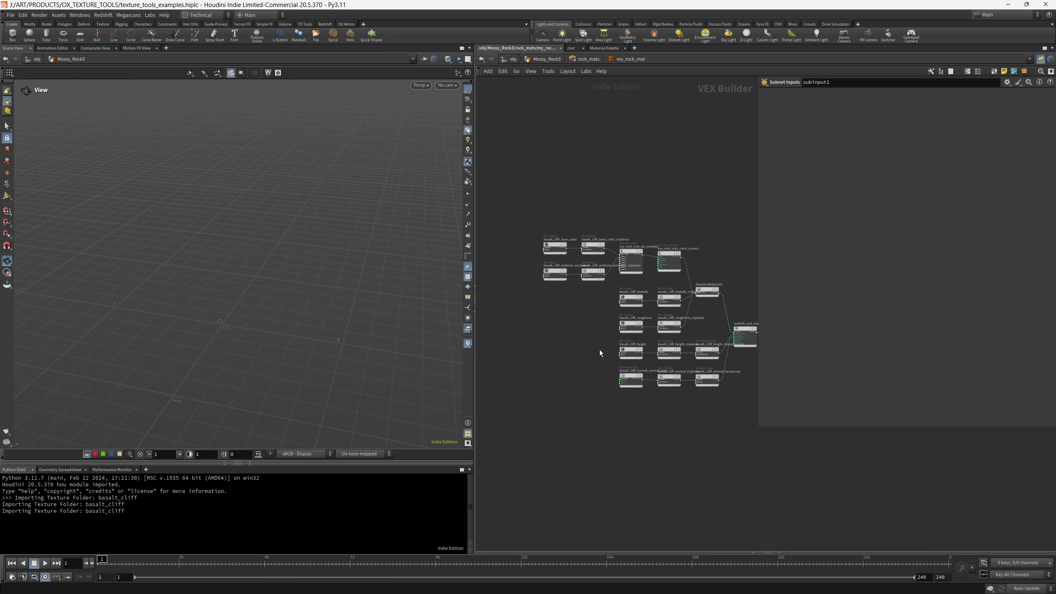
key("u")
key("u")
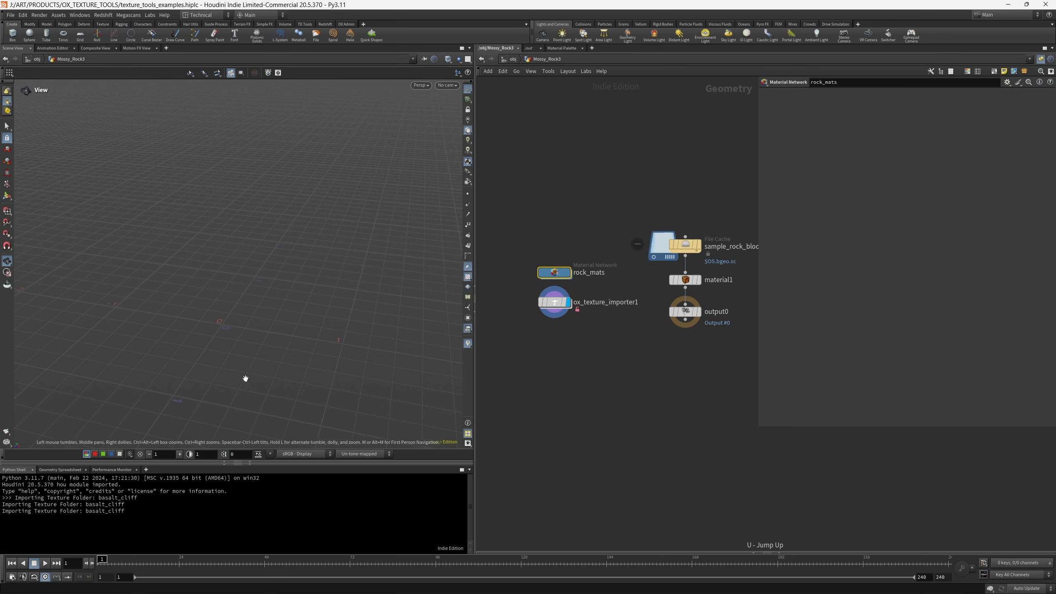
- Reopen the my_rock_mat shader network, examine the base color texture node's file and remap parameters, and return to Mossy_Rock3
left_click(555, 302)
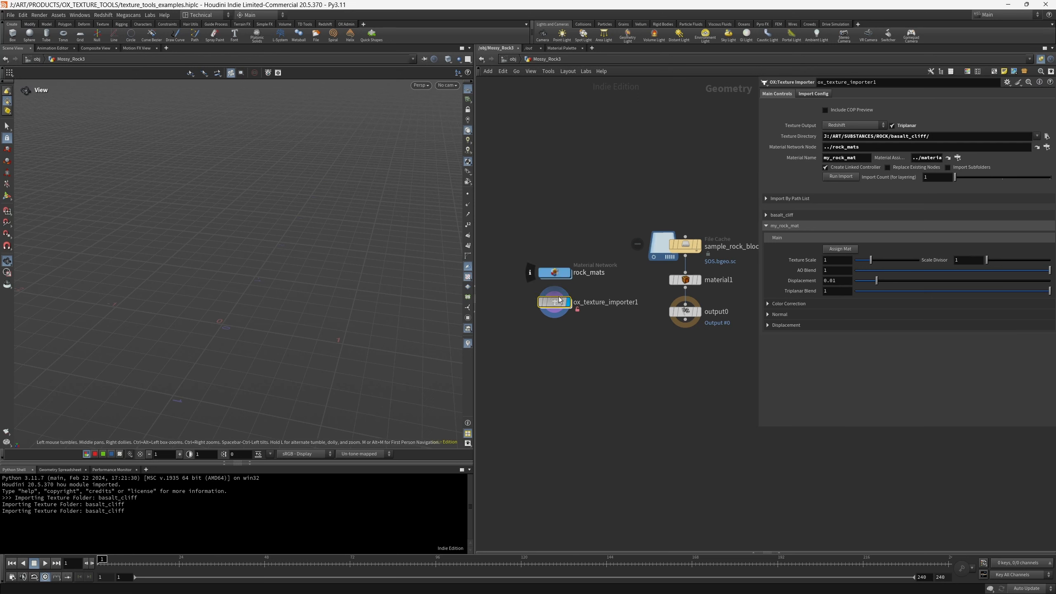
double_click(552, 275)
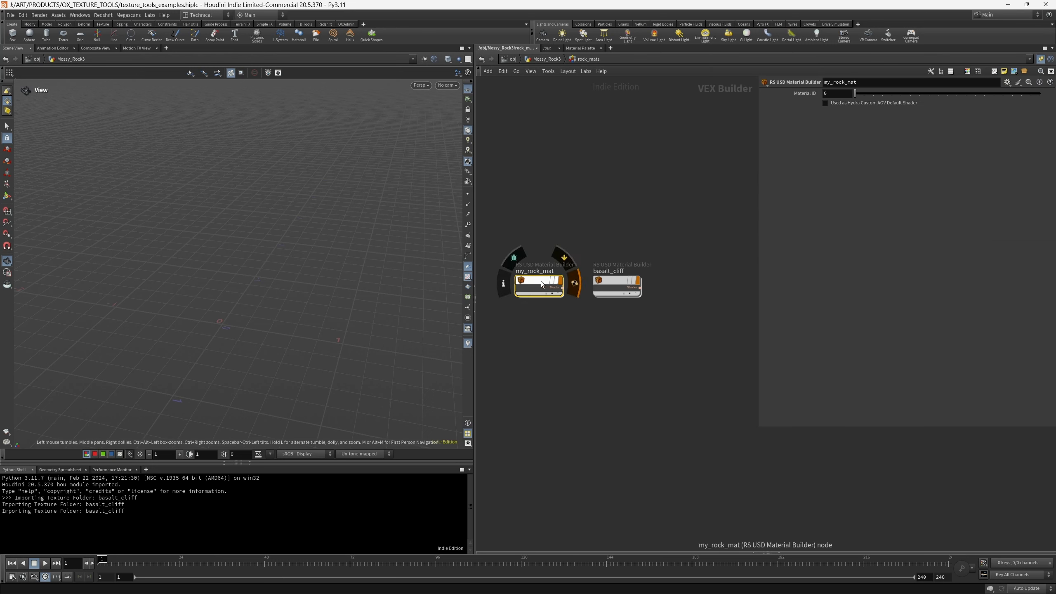
double_click(534, 270)
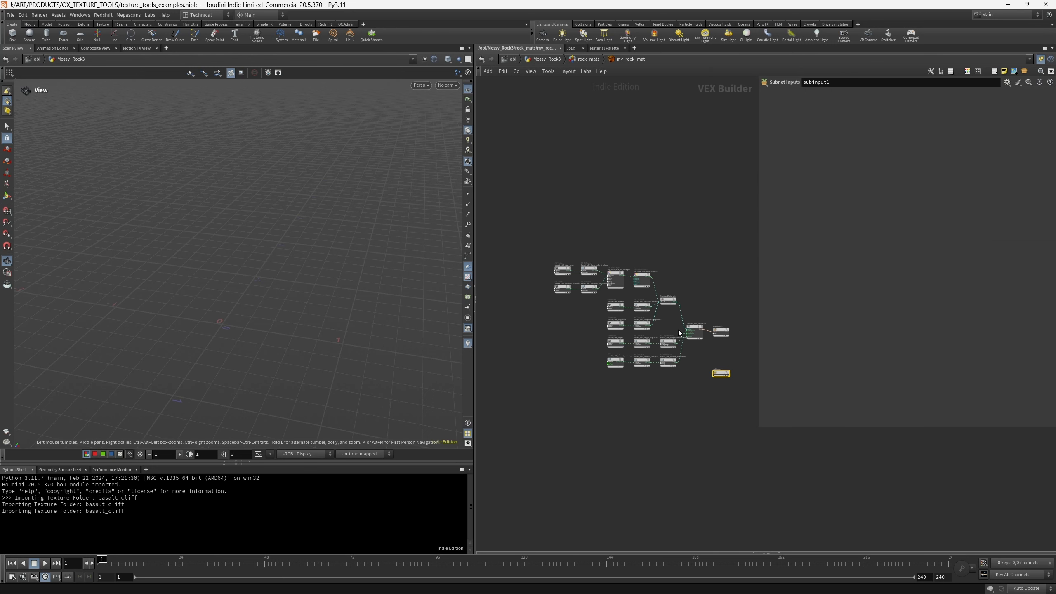
scroll(574, 269, "up", 3)
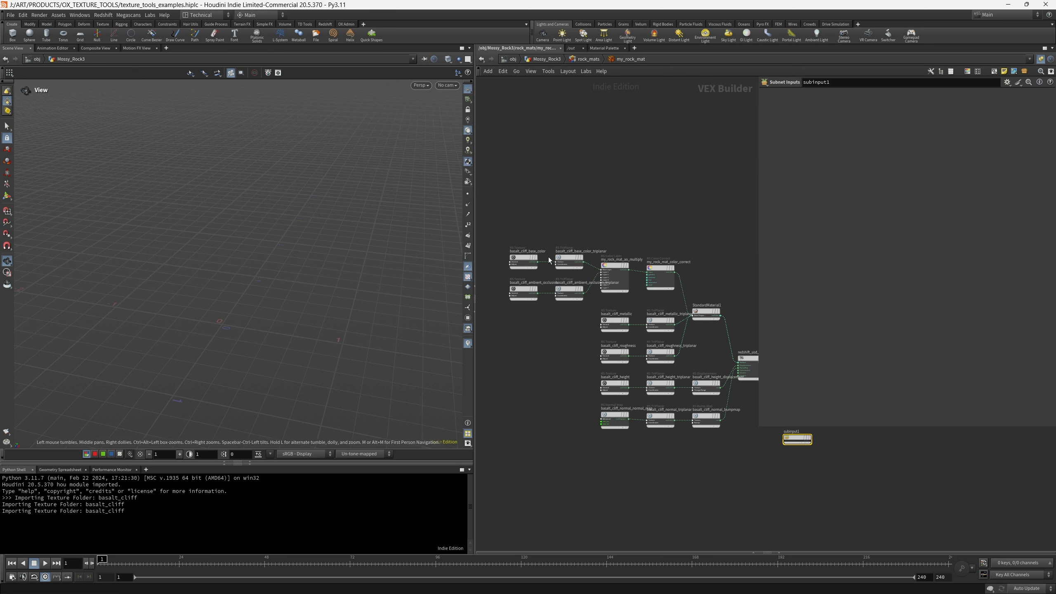
left_click(523, 266)
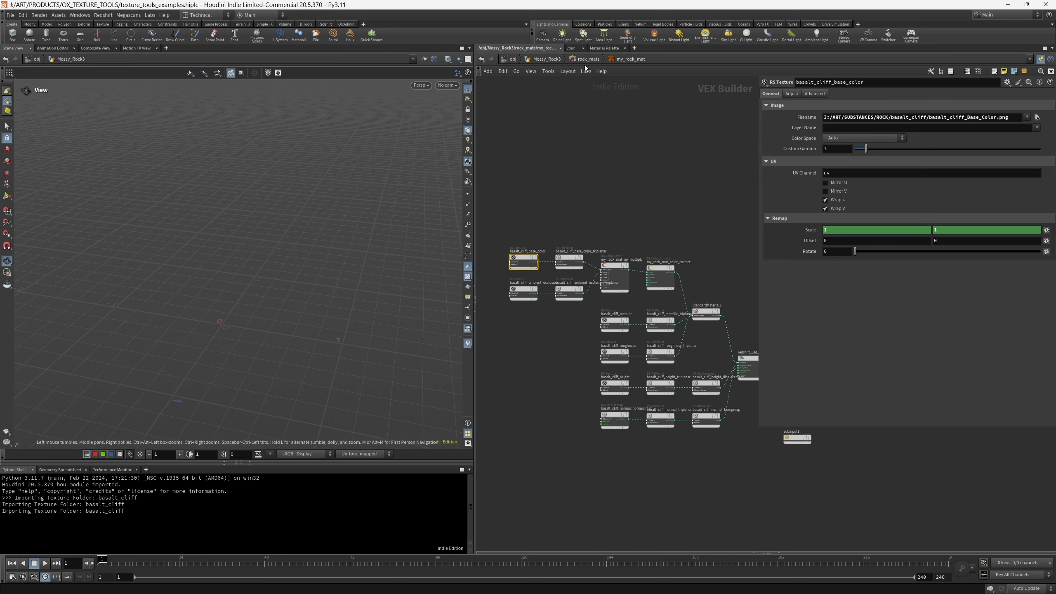
left_click(546, 59)
- Compare the importer's material assignment target with the Material path set on the material1 node
left_click_drag(612, 376, 549, 299)
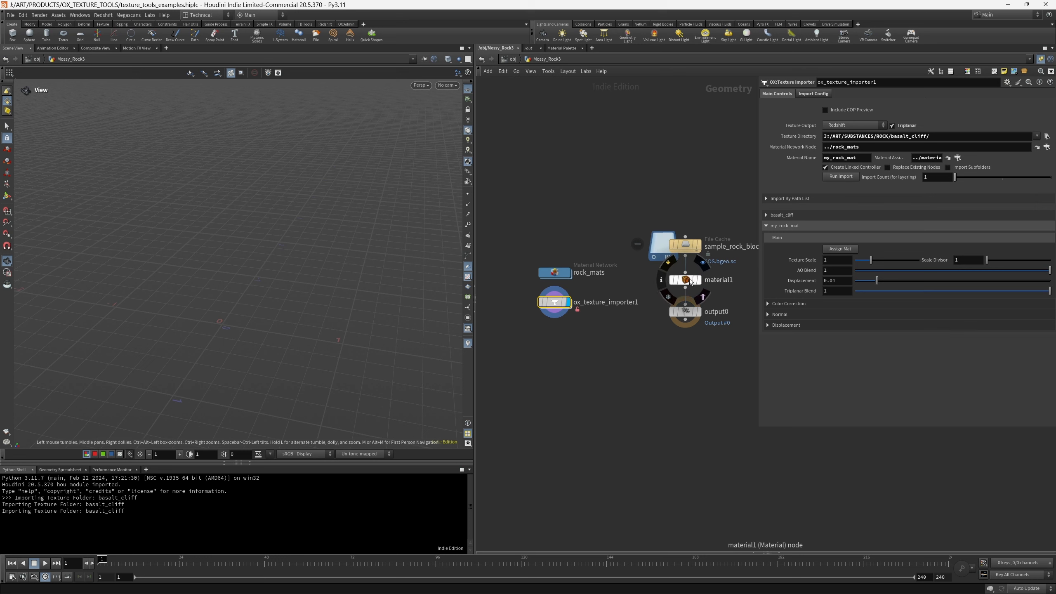
mouse_move(686, 280)
left_mouse_down()
mouse_move(710, 276)
mouse_move(687, 283)
left_mouse_up()
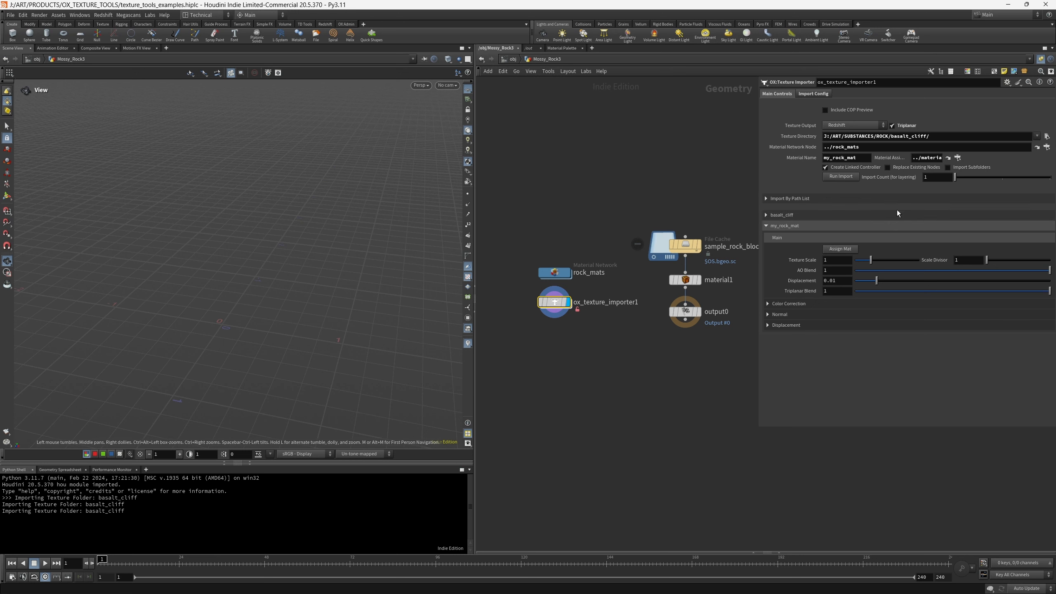
left_click(933, 158)
left_click(681, 280)
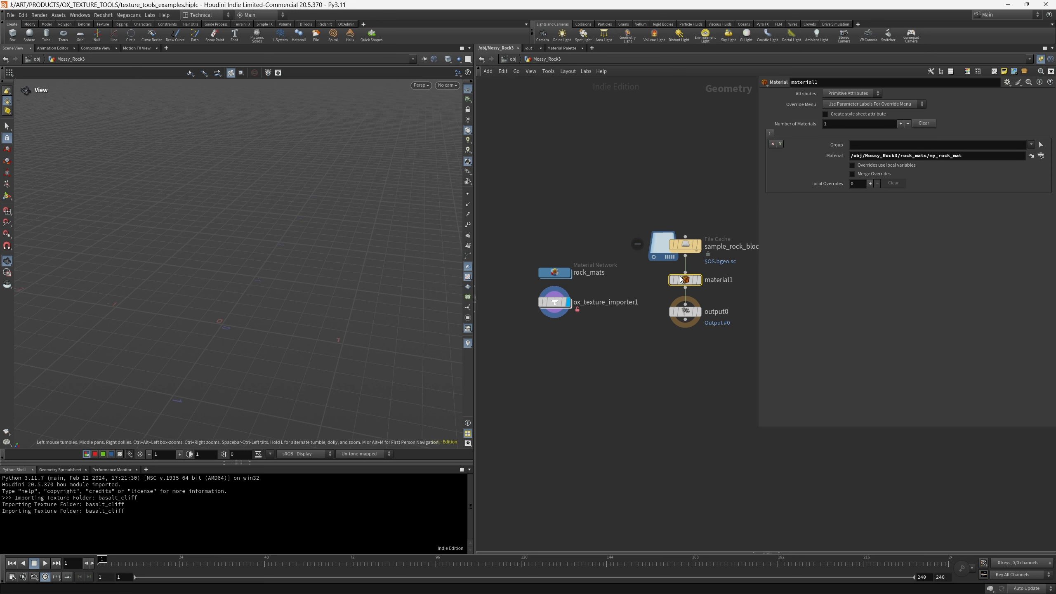
left_click(867, 156)
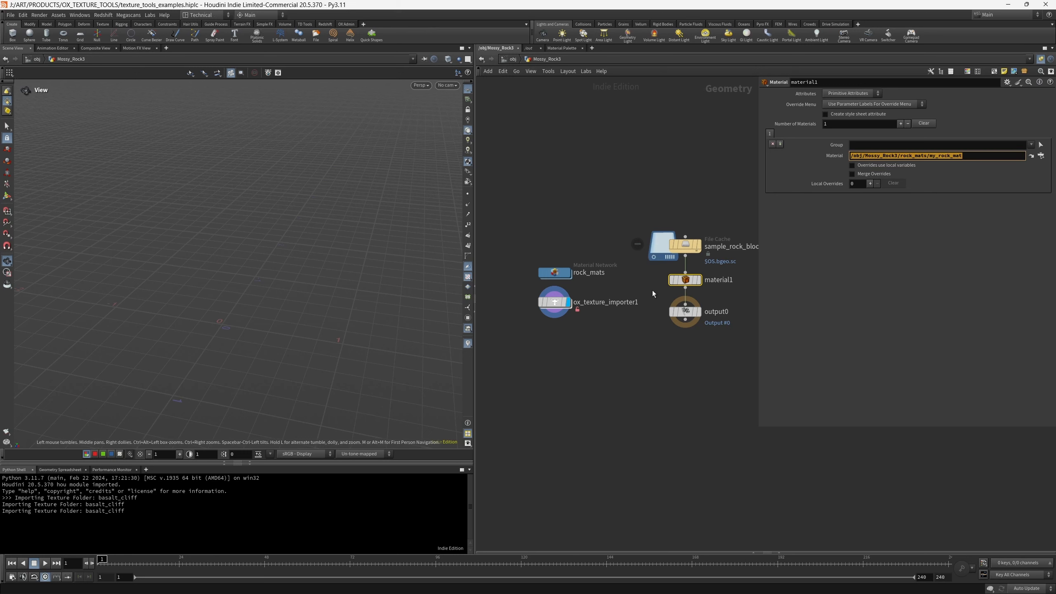
- Open my_rock_mat inside rock_mats and examine its ambient occlusion triplanar node's parameters
left_click(555, 301)
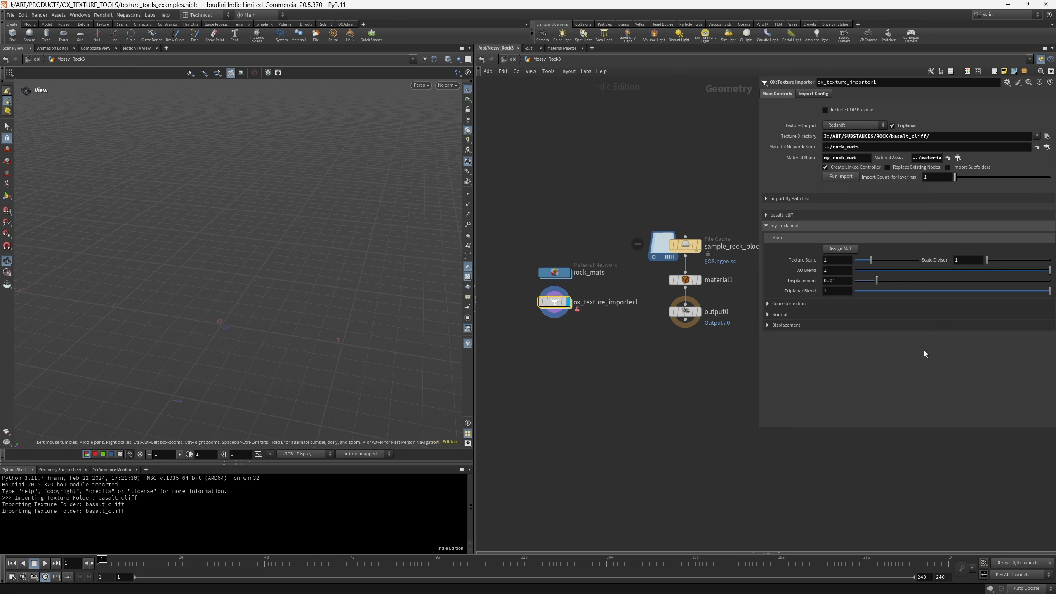
double_click(554, 273)
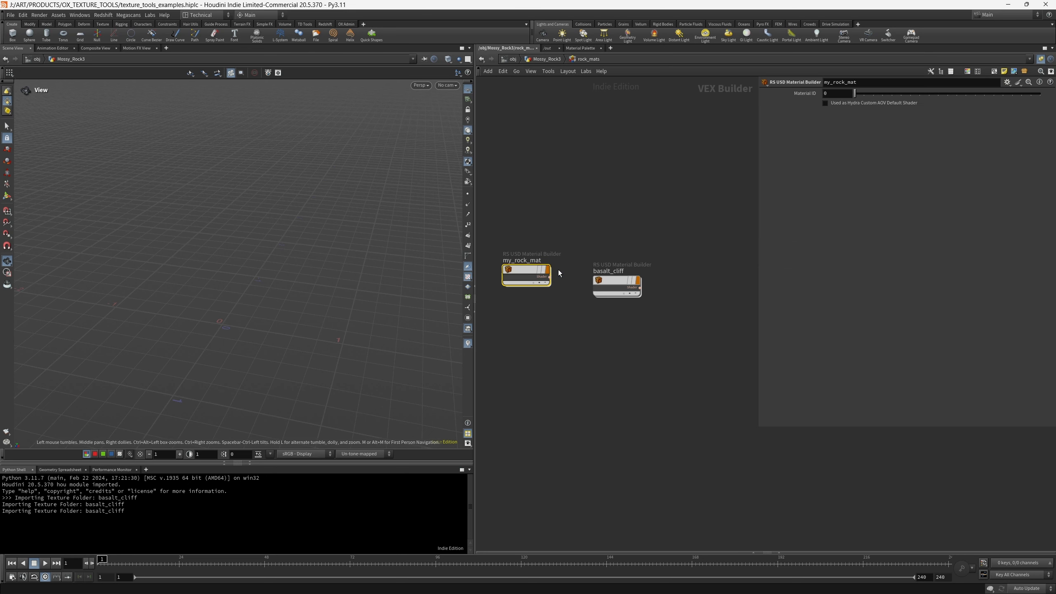
double_click(524, 270)
left_click_drag(712, 410, 518, 241)
left_click(563, 328)
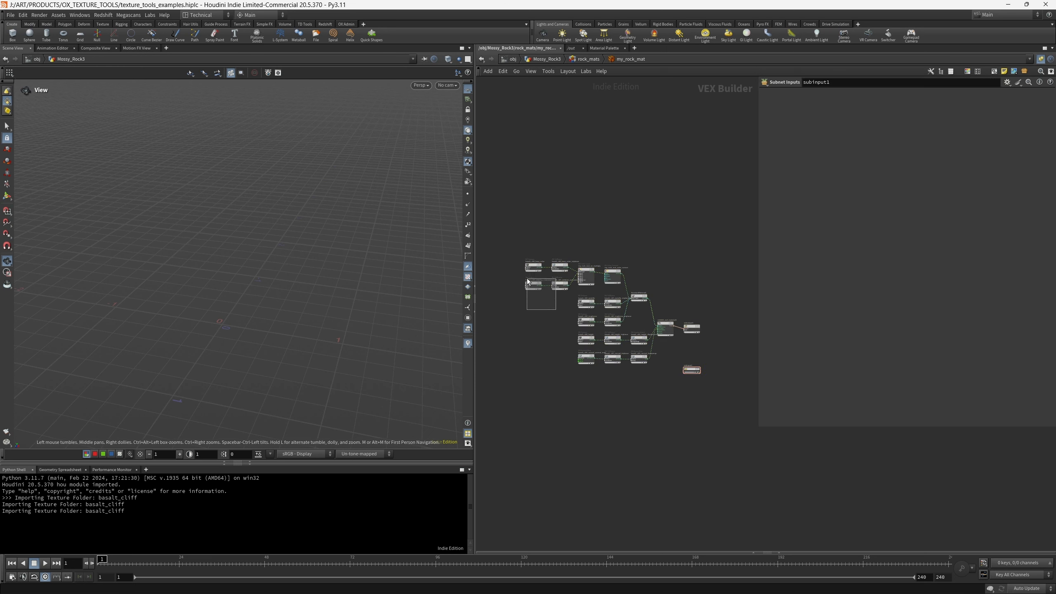
left_click_drag(527, 282, 528, 282)
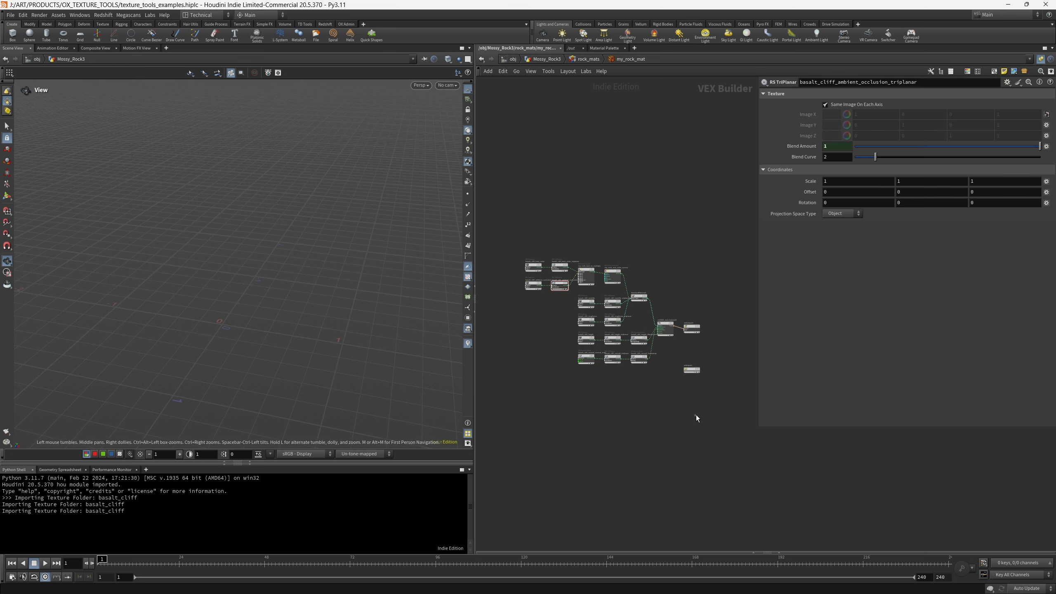
- Select all nodes in the my_rock_mat shader network and delete their channels to unlink them from the importer
left_click_drag(696, 416, 513, 236)
scroll(555, 264, "up", 2)
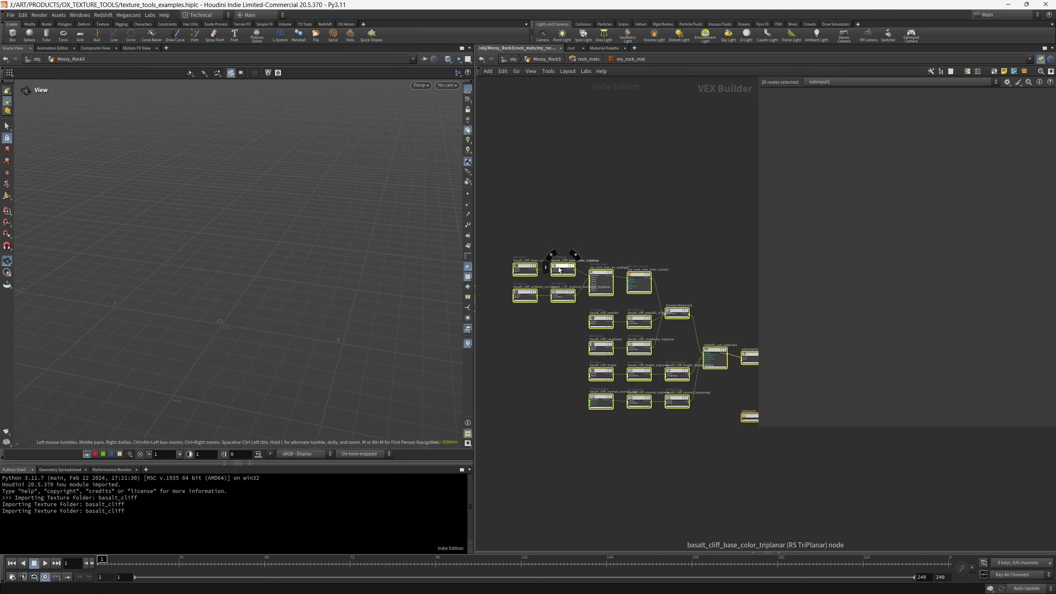
right_click(600, 282)
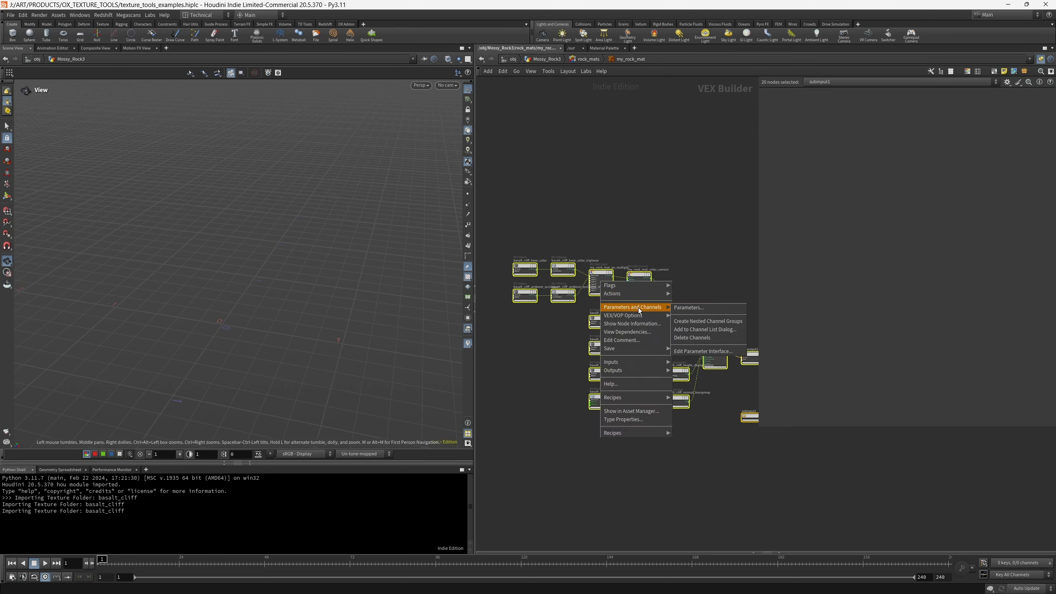
mouse_move(653, 307)
left_click(691, 337)
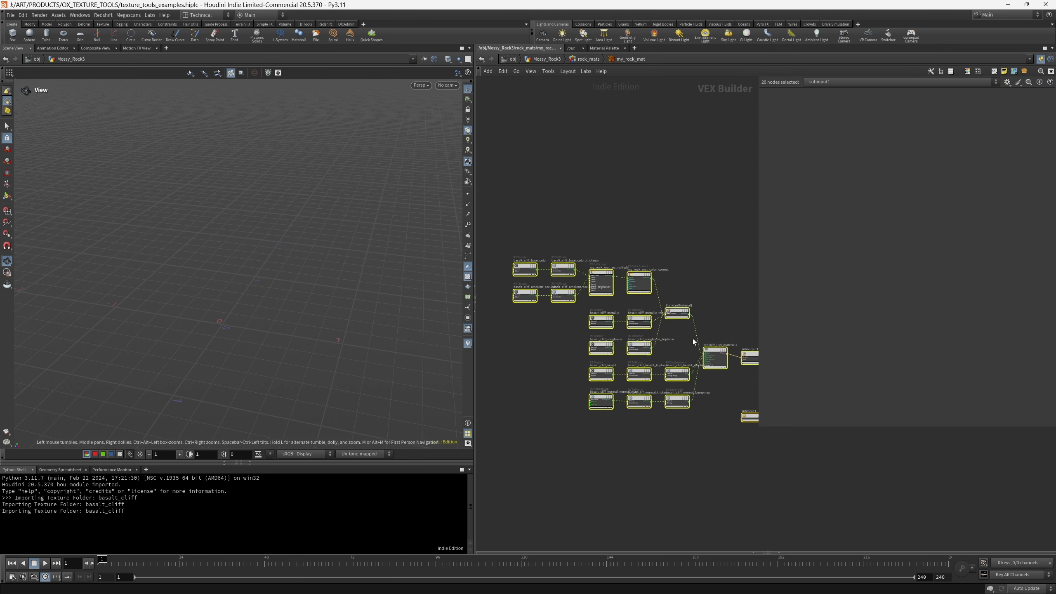
- Check the parameters of the AO multiply and color correct nodes for remaining channel links
scroll(597, 277, "up", 1)
left_click(598, 279)
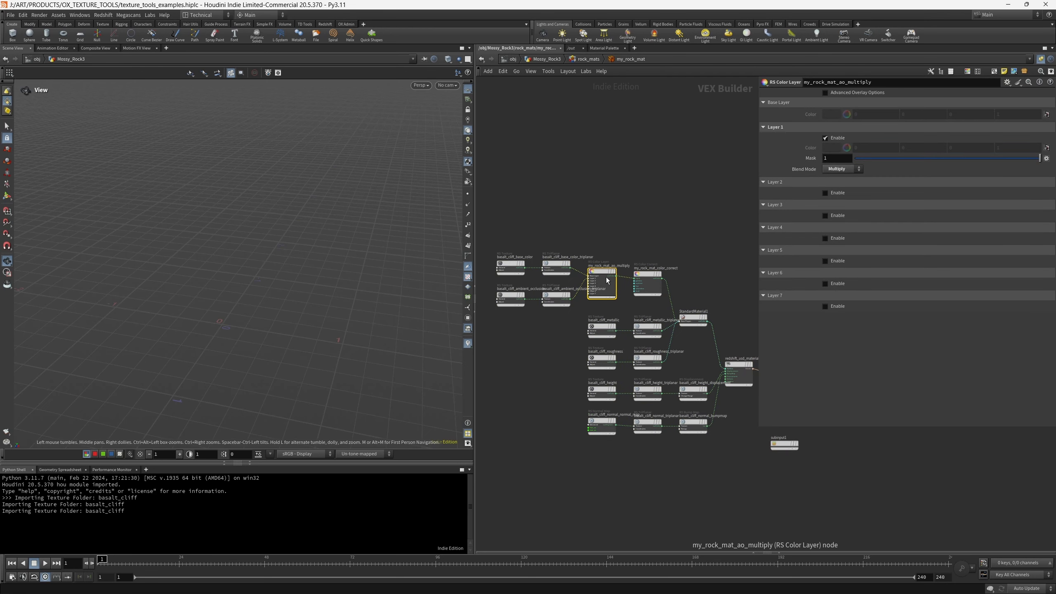
left_click(646, 281)
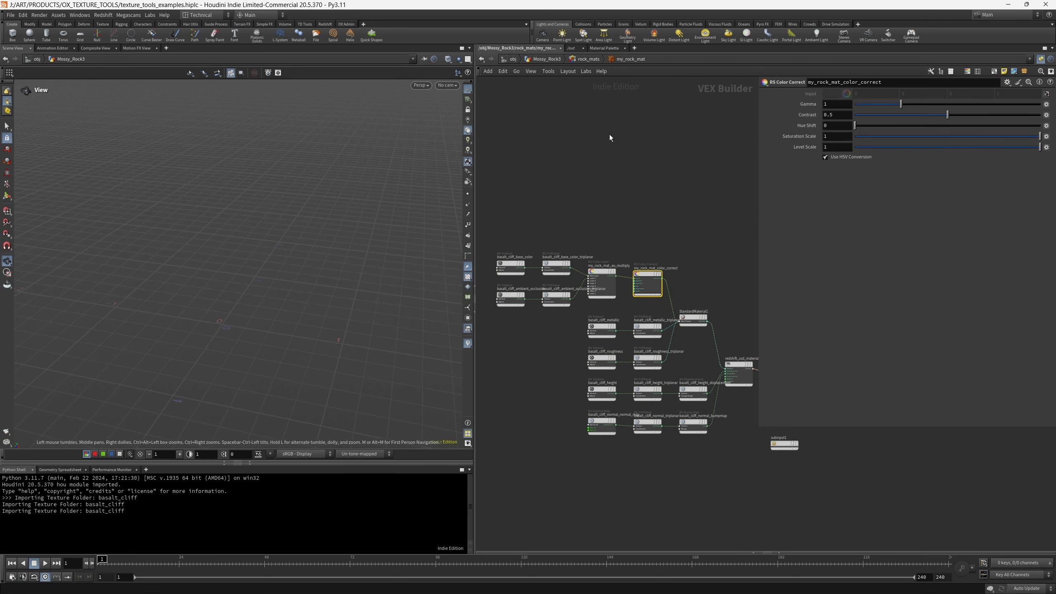
- Return to the Mossy_Rock3 network and enable Replace Existing Nodes on ox_texture_importer1
left_click(592, 59)
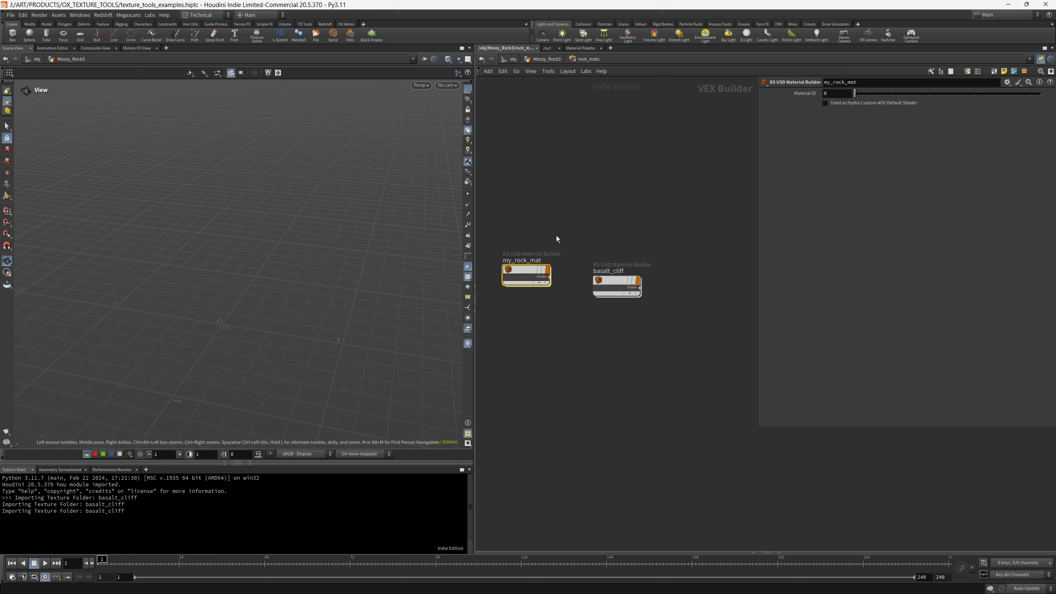
middle_click_drag(557, 239, 595, 240)
left_click(545, 60)
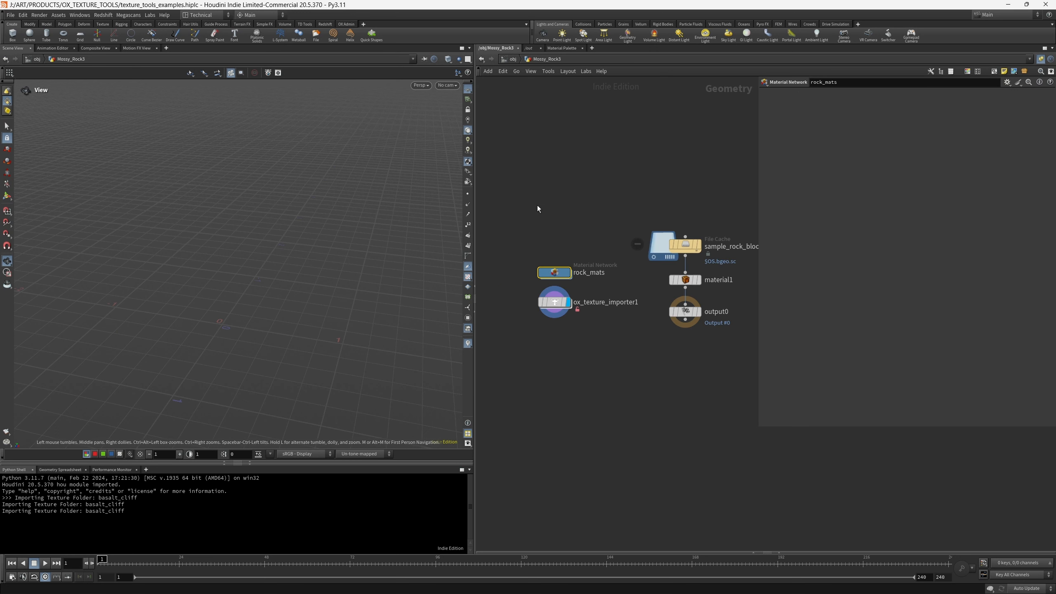
left_click_drag(550, 298, 548, 290)
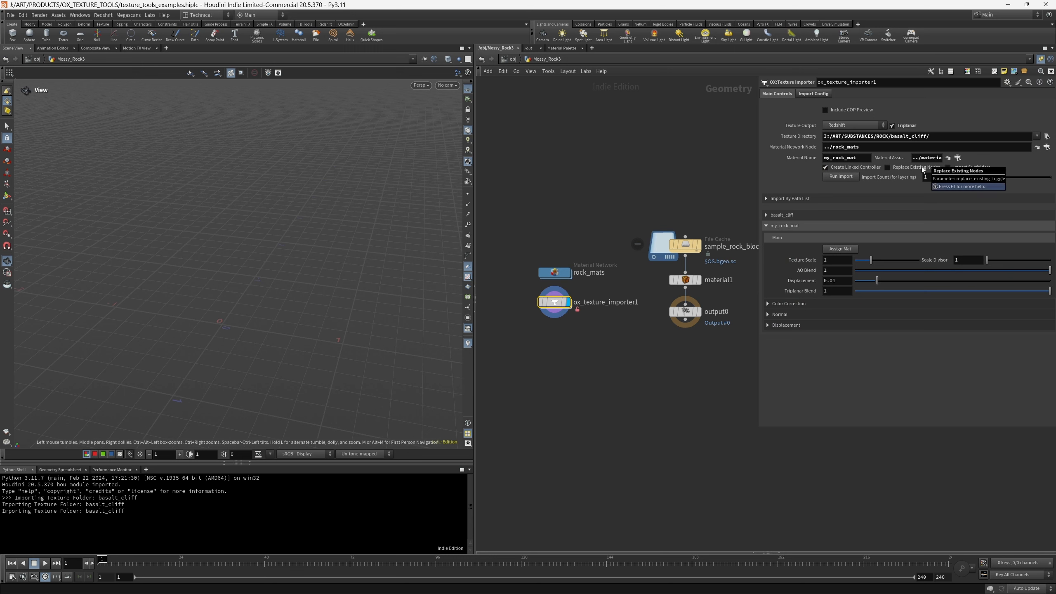
left_click(886, 167)
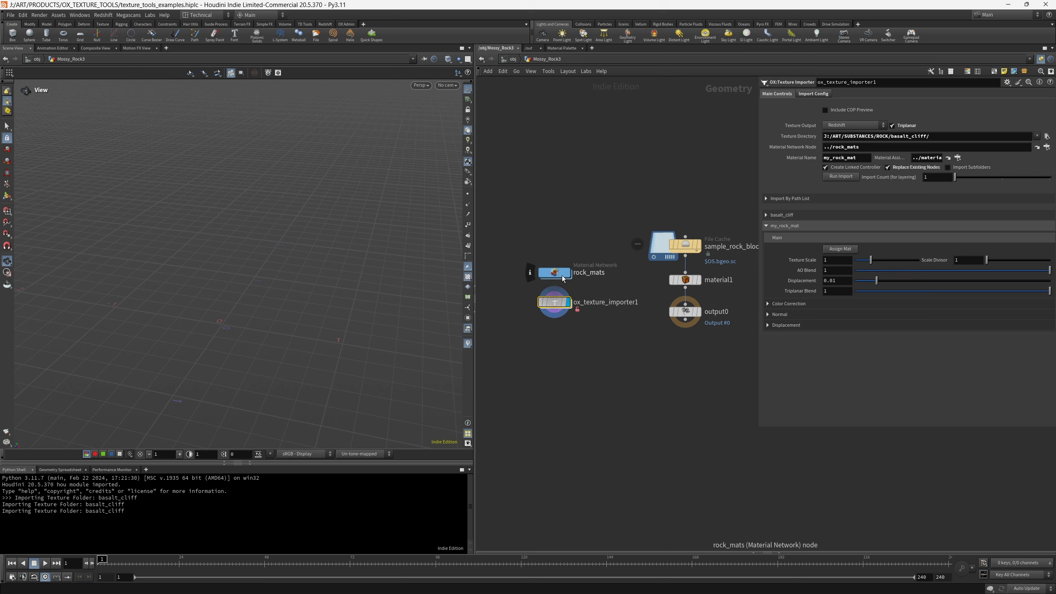
left_click_drag(561, 276, 561, 269)
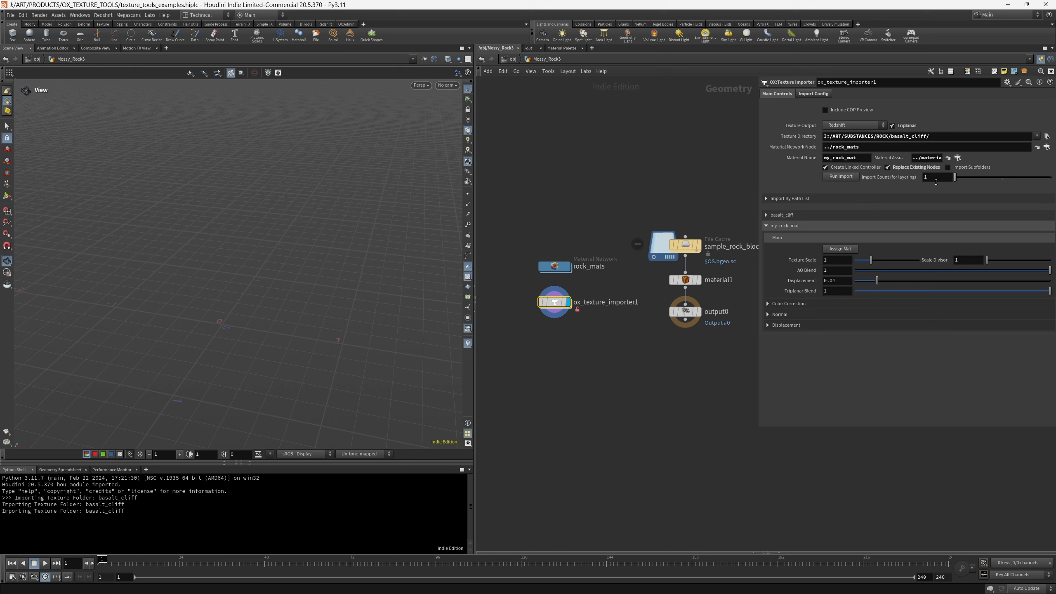
- Clear the importer's Material Name and delete all of its spare parameters
left_click_drag(858, 156, 791, 162)
key("BackSpace")
left_click(935, 382)
left_click(1007, 83)
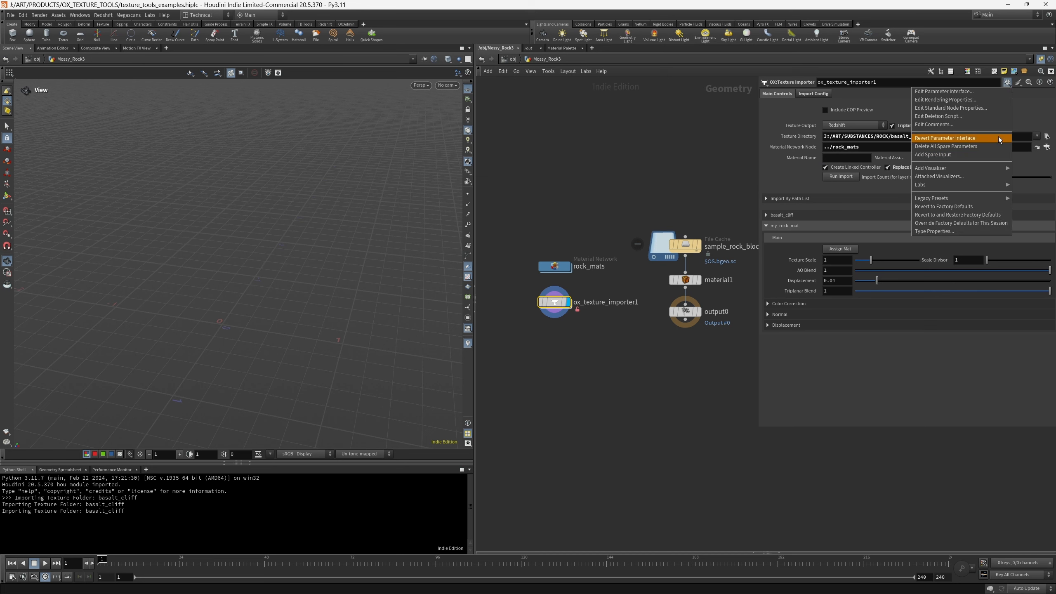
left_click(993, 146)
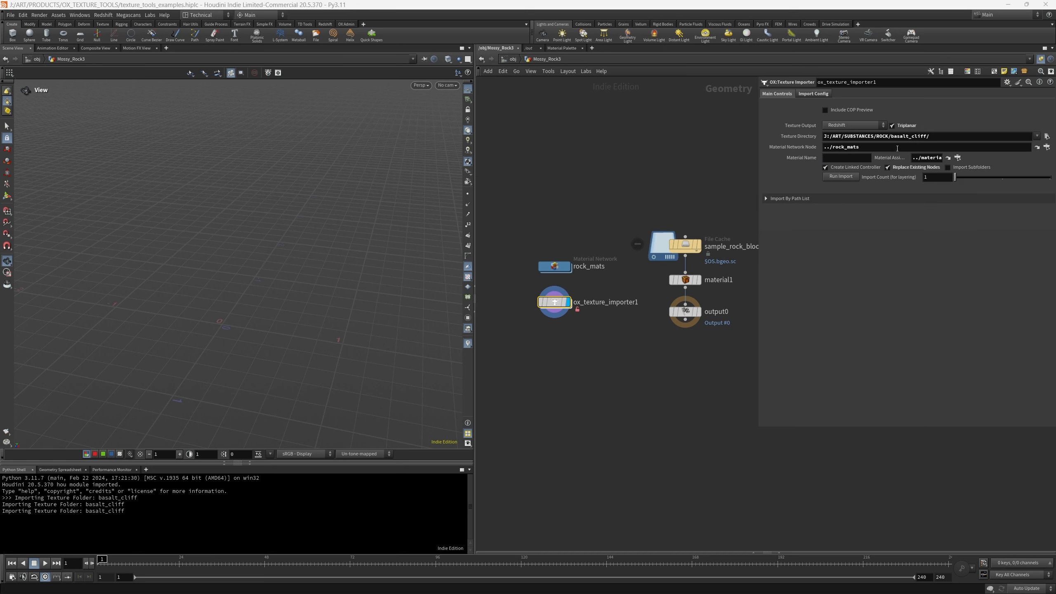
- Run the basalt_cliff import with Replace Existing Nodes off and an import count of 3
left_click(885, 166)
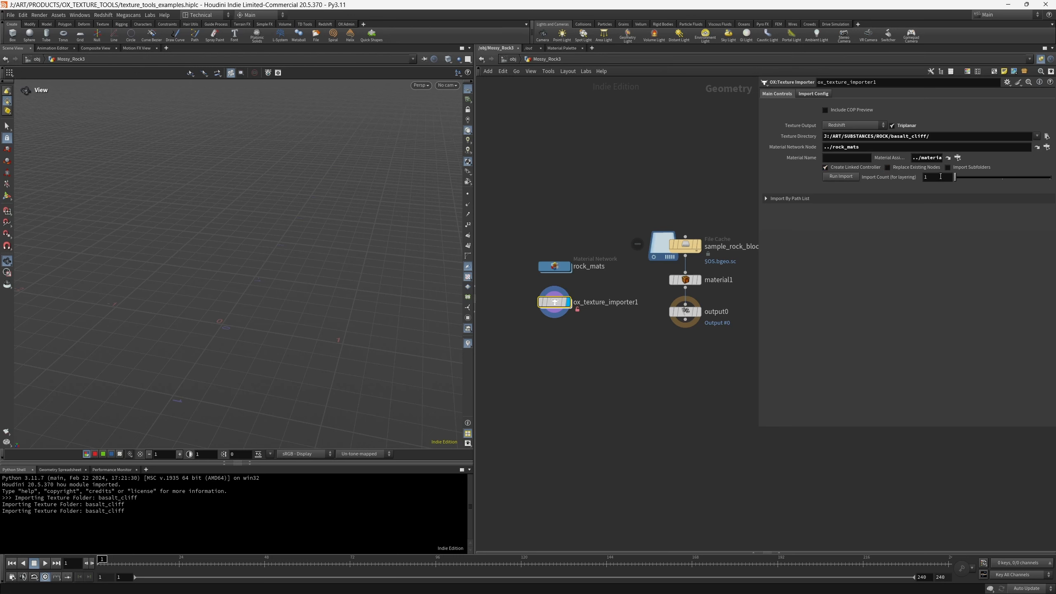
left_click(1014, 182)
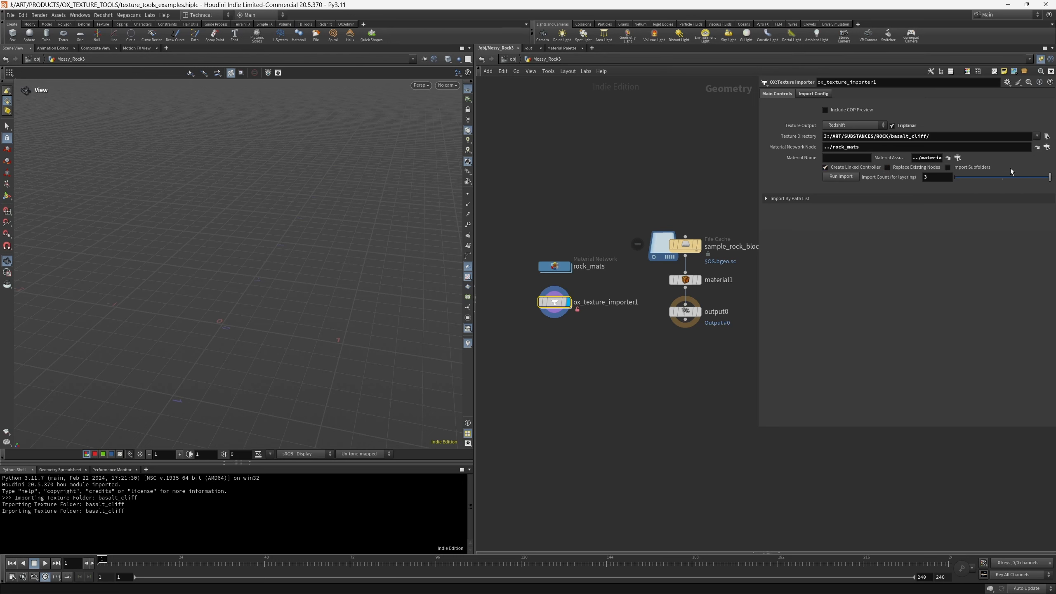
left_click(843, 177)
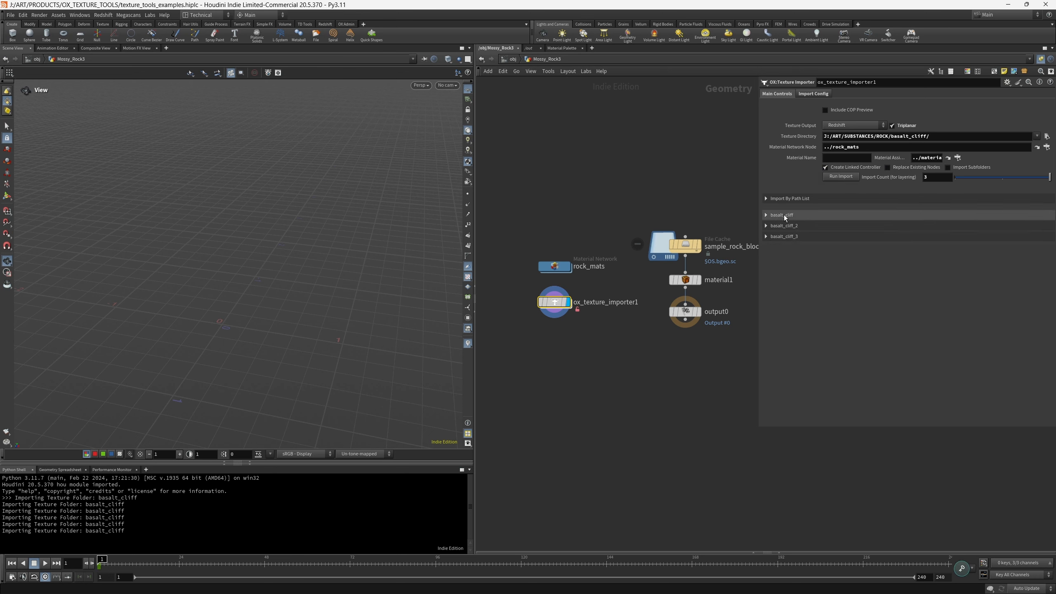
- Display the output0 node and delete the my_rock_mat material inside rock_mats
left_click(700, 312)
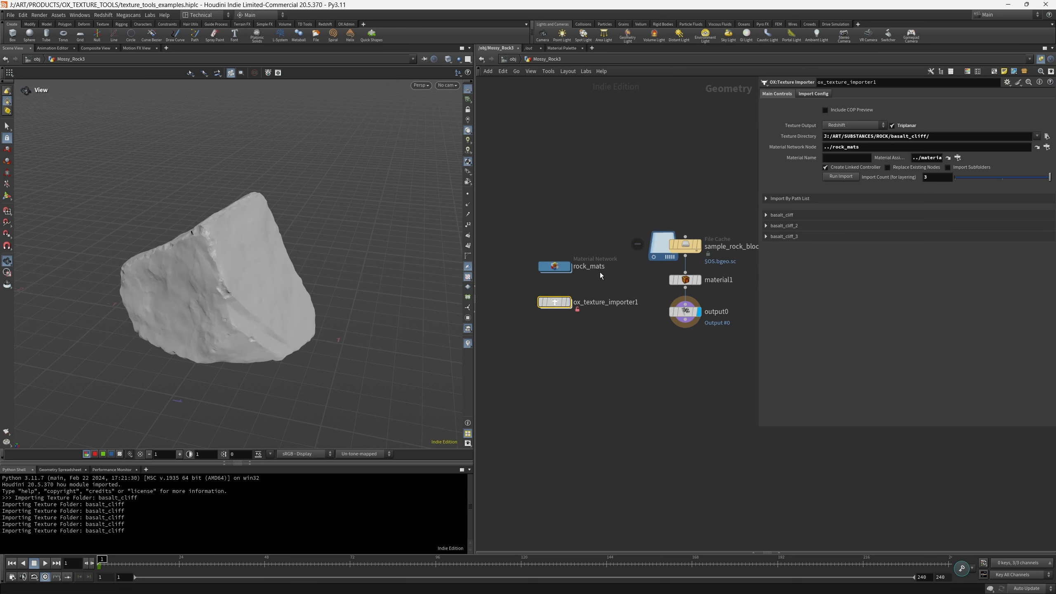
double_click(556, 268)
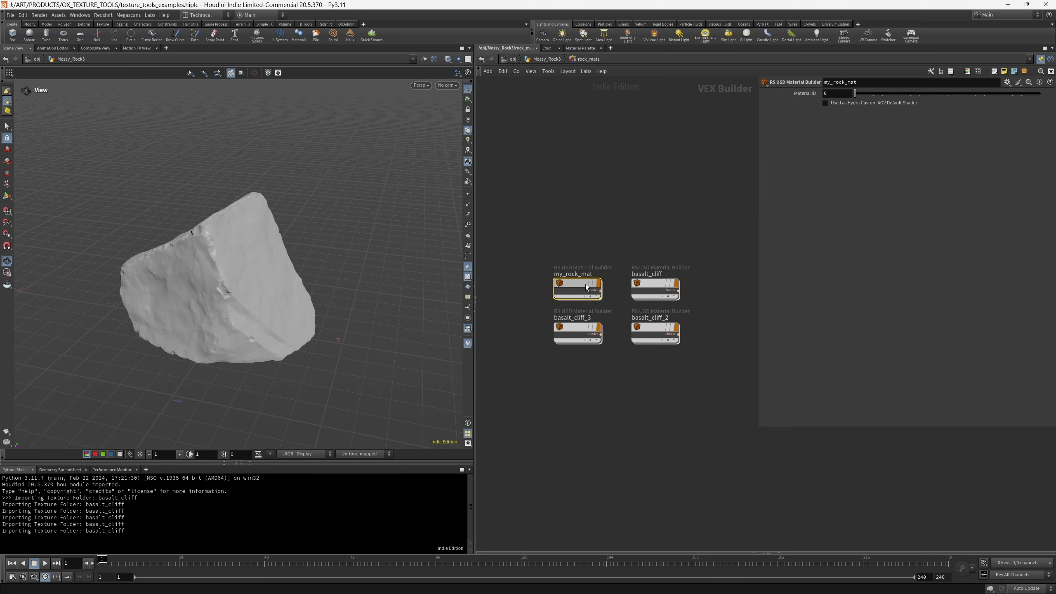
key("Delete")
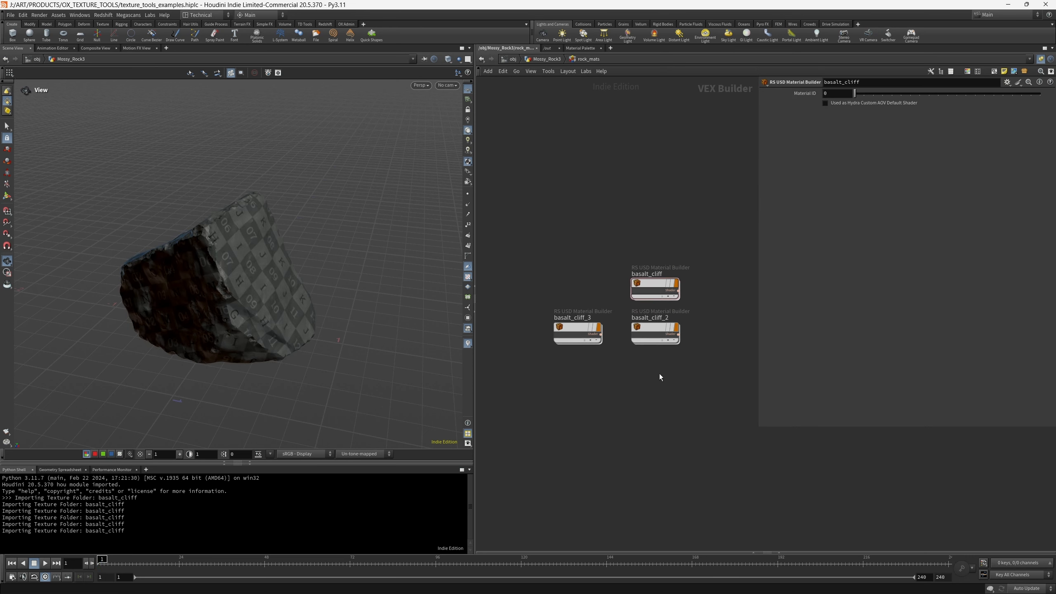
- Inspect the material on the rock from several angles and move the basalt_cliff node above the other two materials
middle_click_drag(659, 373, 662, 336)
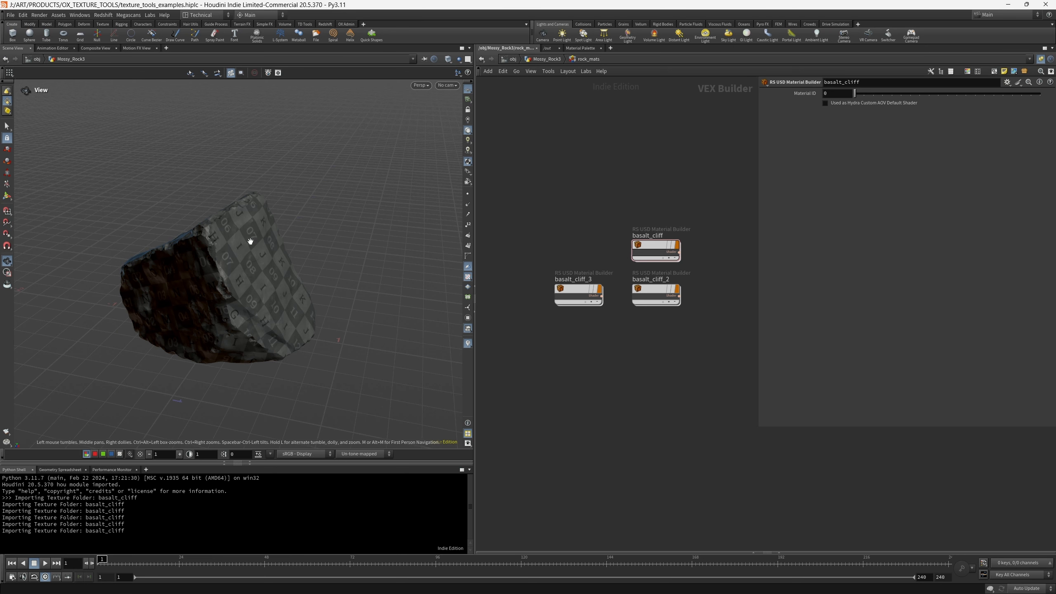
left_click_drag(250, 241, 279, 201)
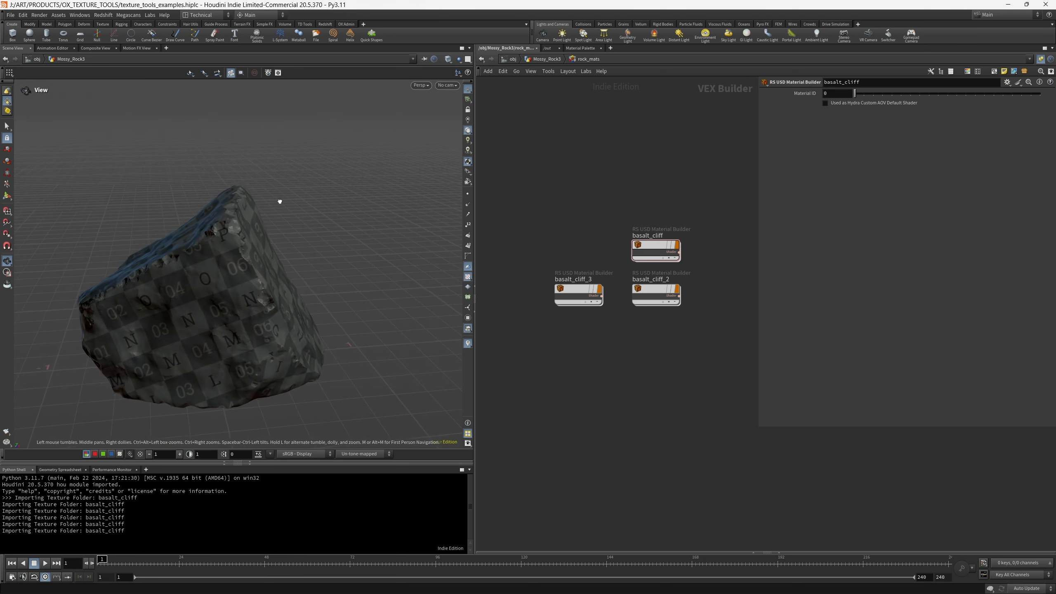
left_click_drag(263, 265, 233, 218)
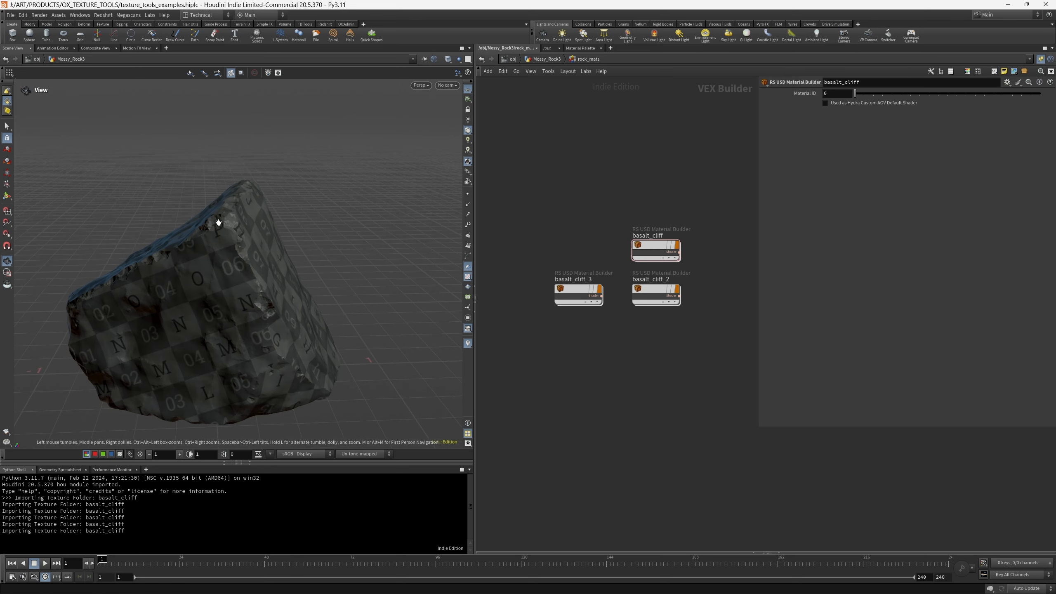
left_click_drag(281, 245, 258, 248)
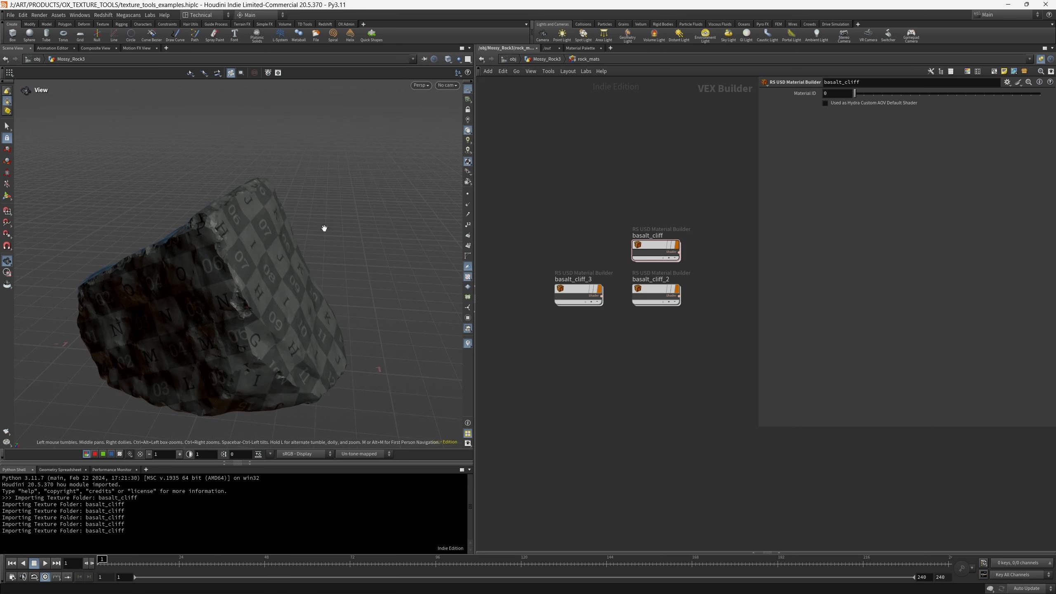
left_click_drag(202, 246, 203, 229)
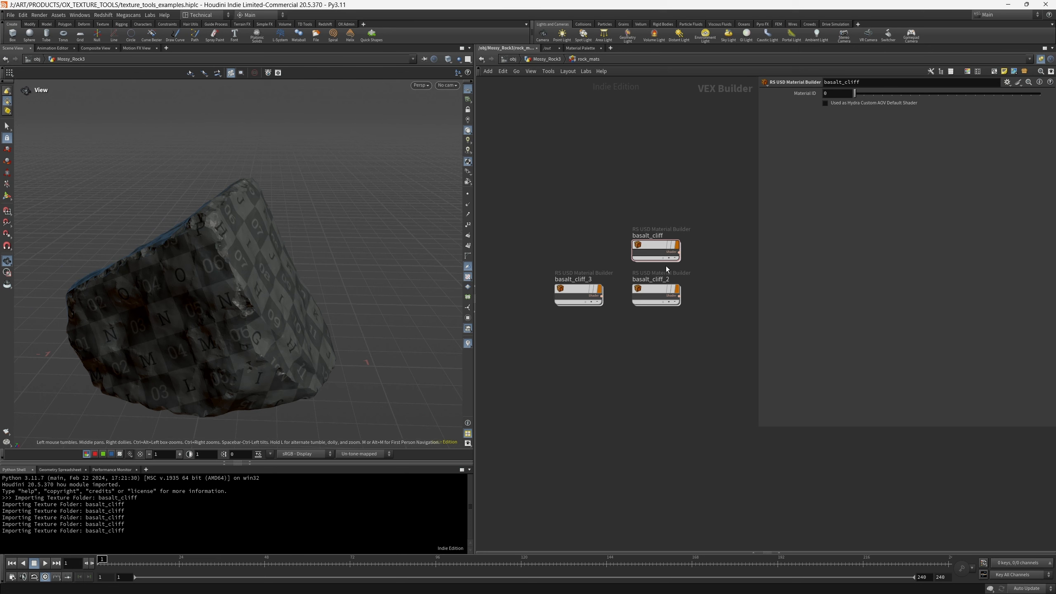
left_click_drag(658, 253, 646, 238)
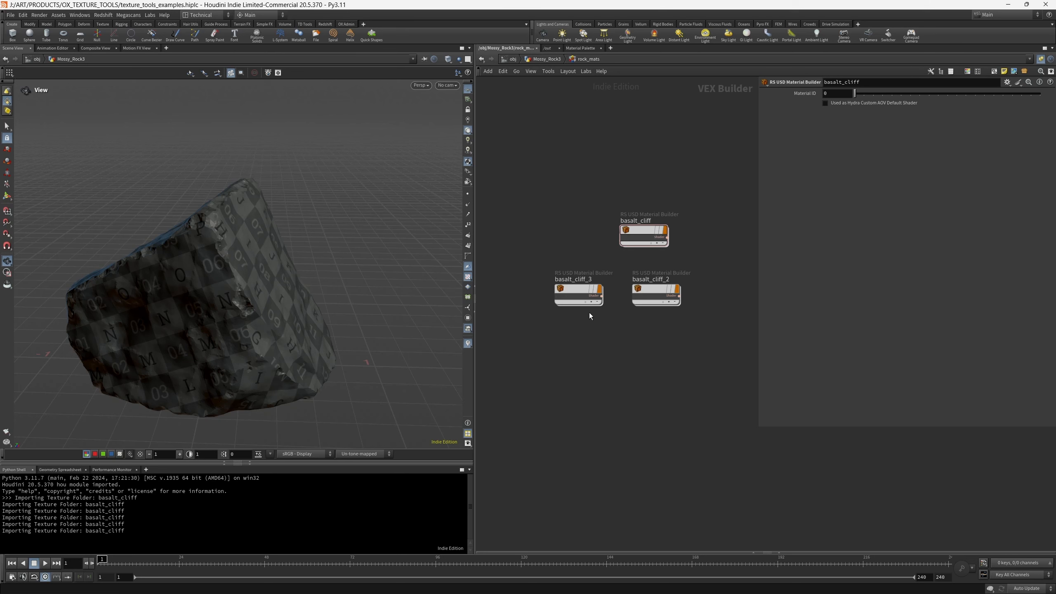
- Go back to the Mossy_Rock3 network and show the parameters of ox_texture_importer1
left_click(545, 58)
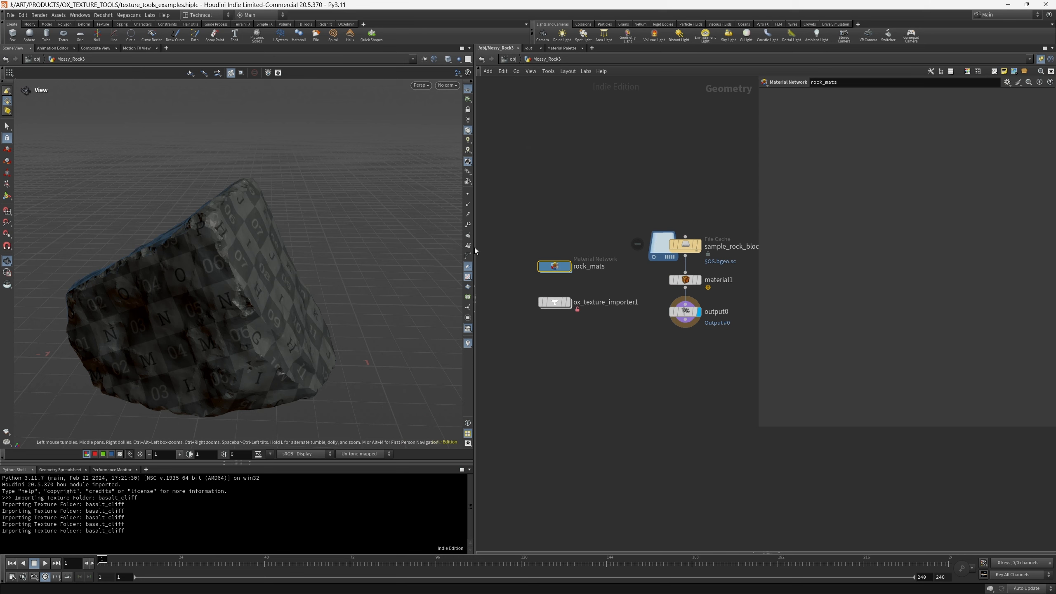
left_click_drag(292, 241, 258, 251)
left_click_drag(584, 337, 554, 289)
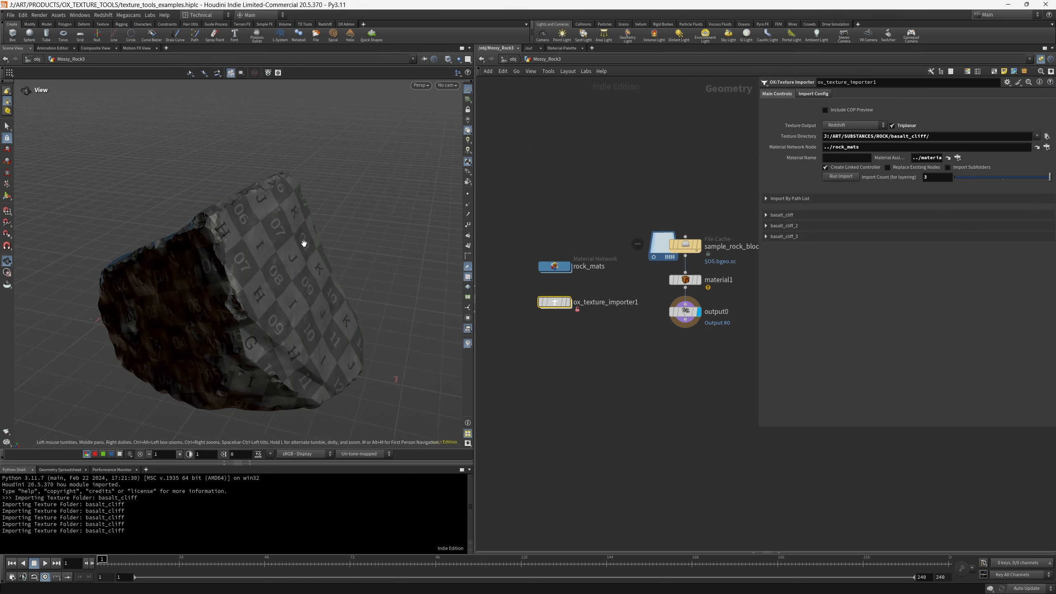
left_click_drag(307, 240, 291, 287)
left_click_drag(546, 274, 546, 268)
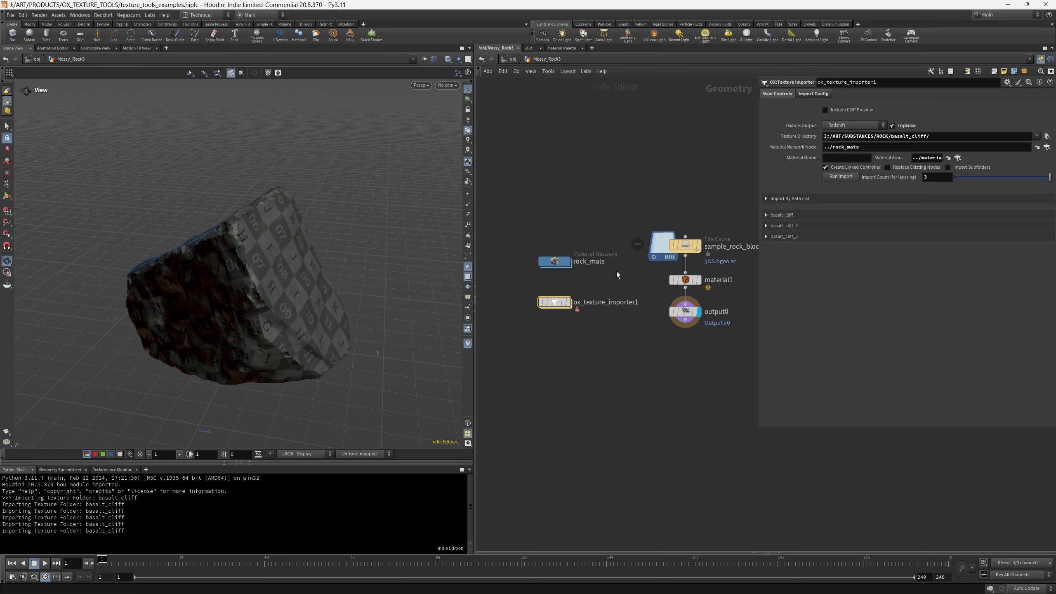
- Set the color correction gamma of basalt_cliff_2 to 1.277 in the importer's controls
left_click(800, 226)
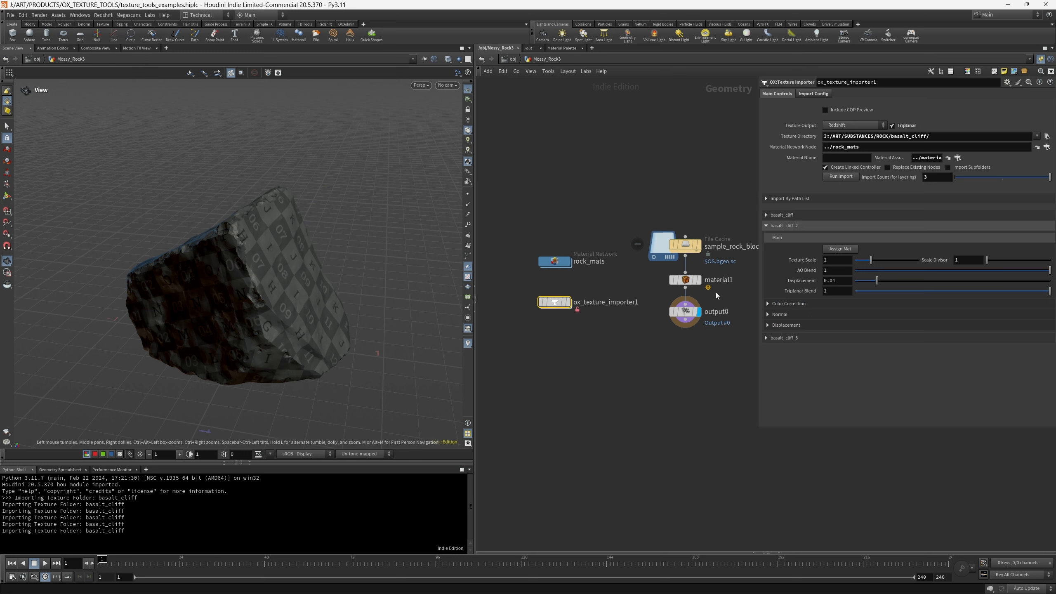
left_click(798, 304)
left_click_drag(953, 315, 980, 319)
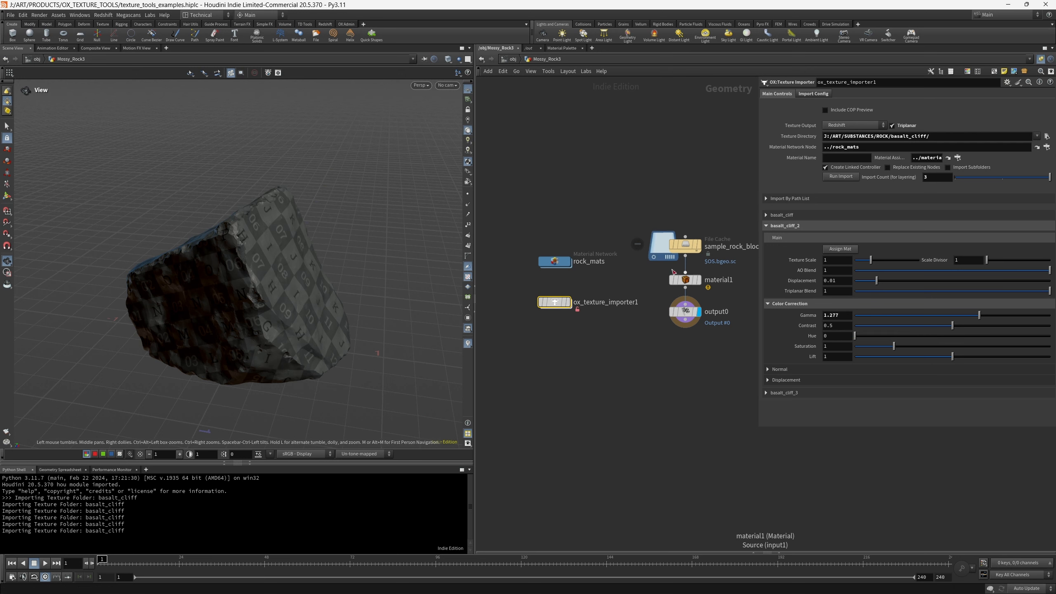
left_click(780, 228)
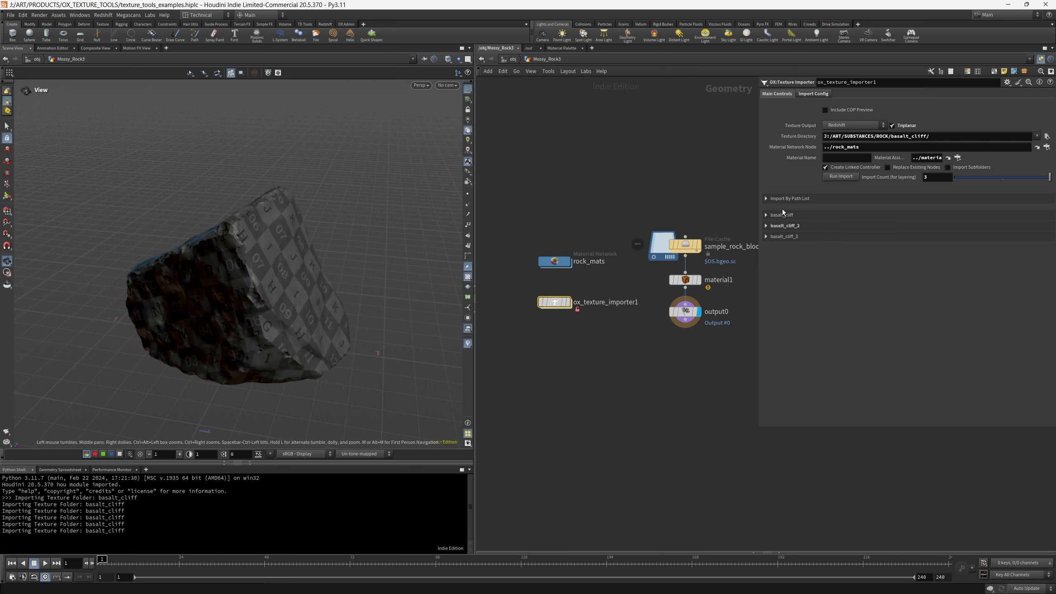
- Set the texture scale of basalt_cliff_2 to 2
left_click(773, 225)
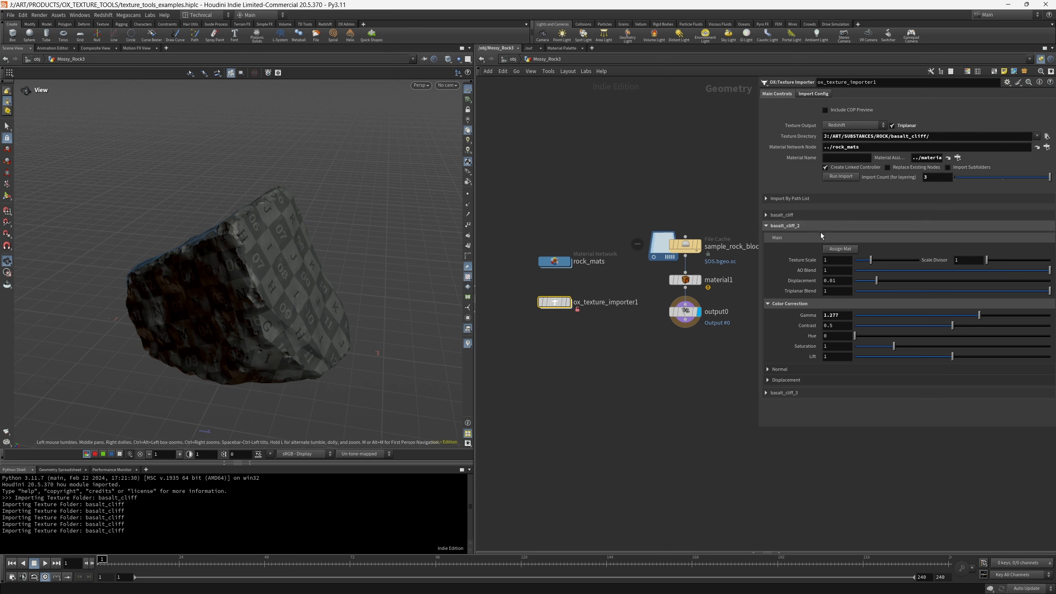
double_click(851, 260)
type("2")
key("Return")
left_click(774, 226)
- Set the texture scale of basalt_cliff_3 to 4
left_click(775, 236)
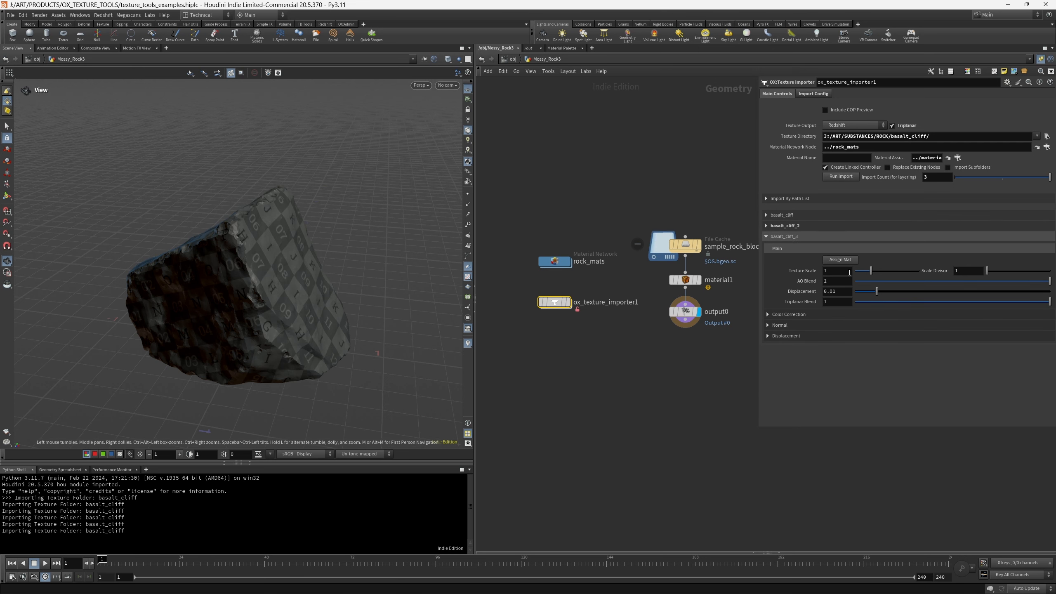
type("4")
key("Return")
left_click(766, 238)
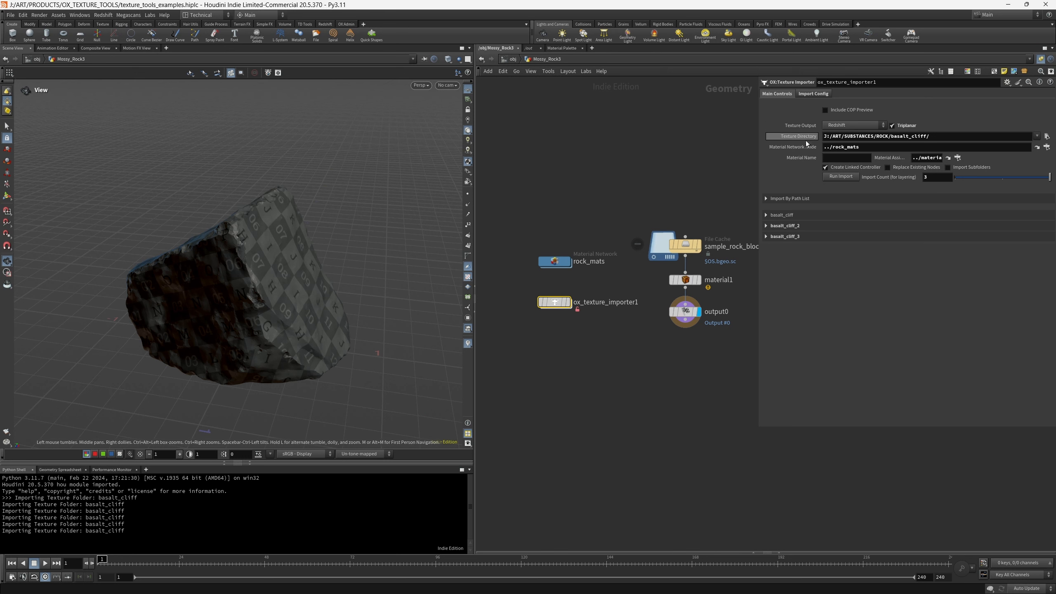
- Review the linked controls of the basalt_cliff material, including its main, color correction and normal parameters
left_click(763, 214)
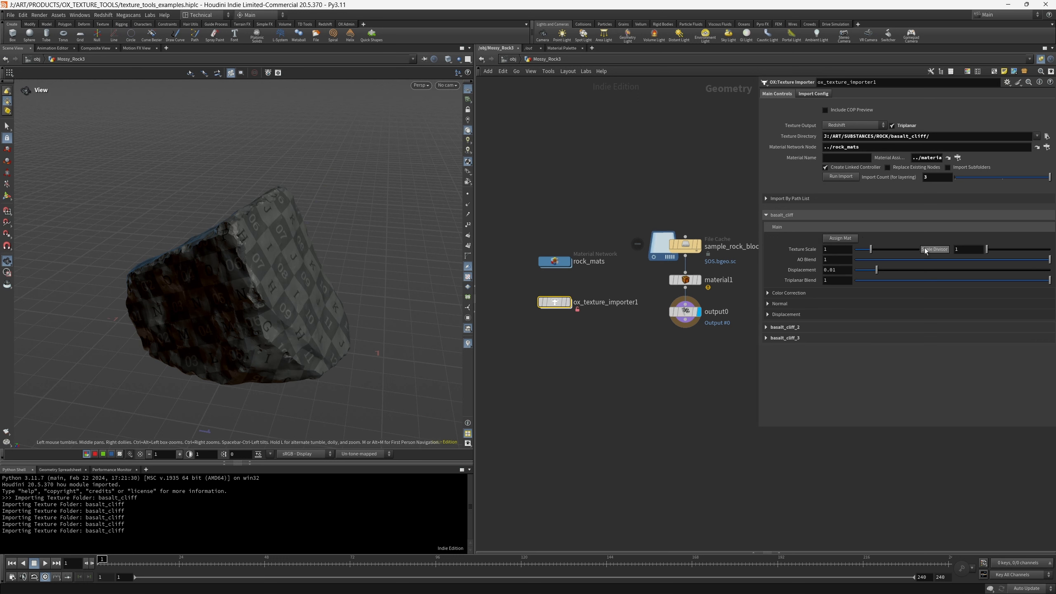
left_click(813, 91)
left_click(782, 93)
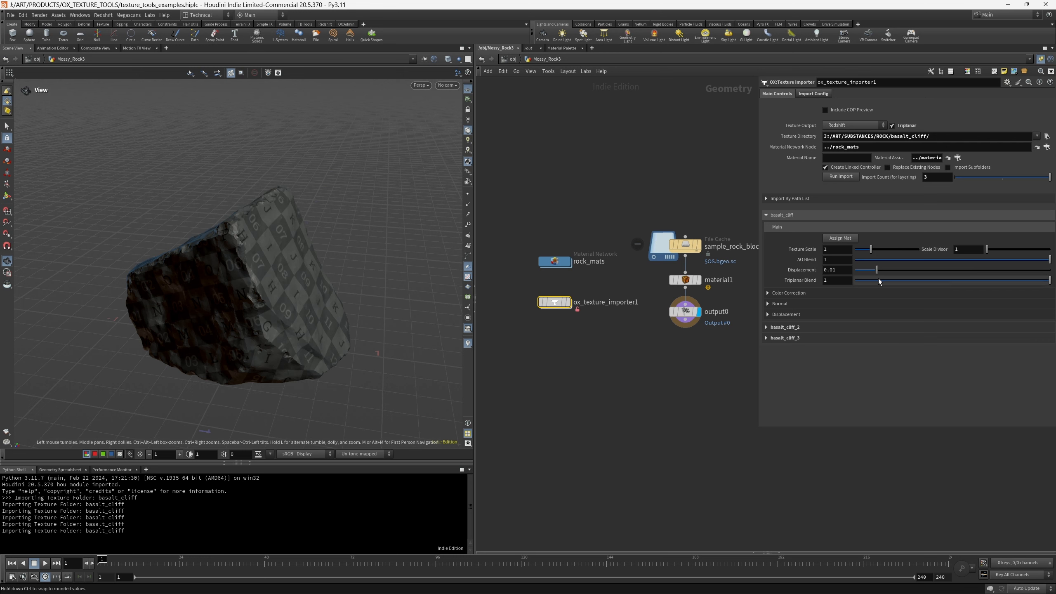
left_click(781, 296)
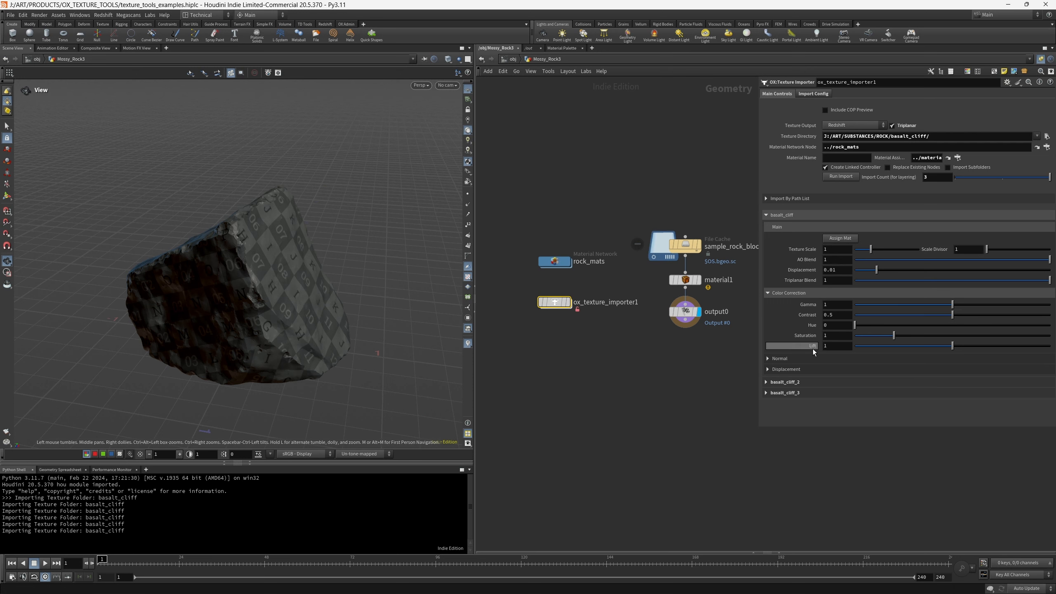
left_click(799, 356)
scroll(804, 354, "down", 1)
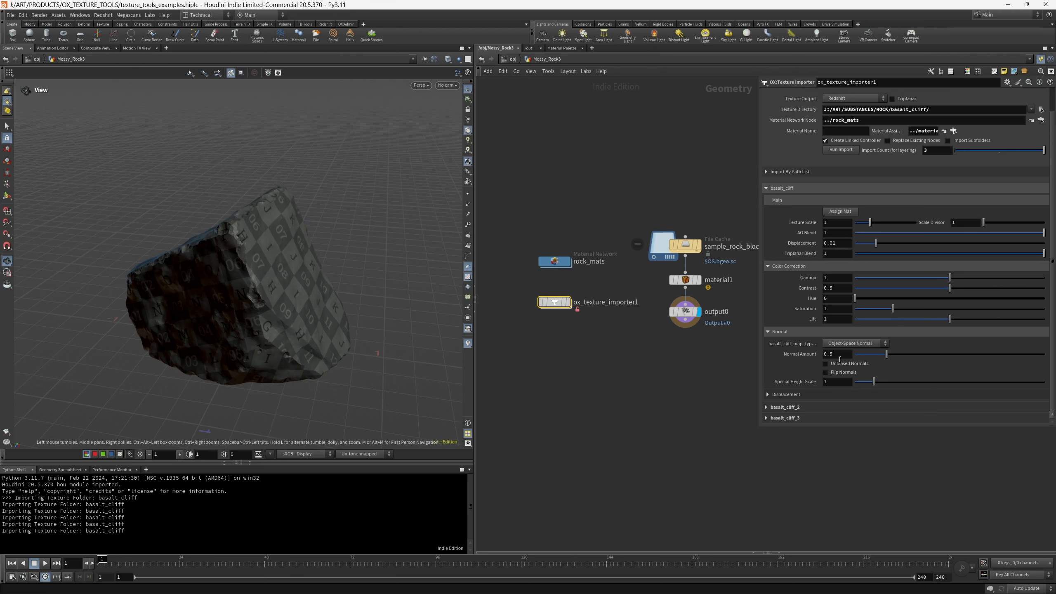
- Try the Unbiased Normals and Flip Normals options of the basalt_cliff material
left_click(826, 364)
left_click(826, 372)
left_click(826, 364)
left_click(826, 372)
- Review the normal map type choices of the basalt_cliff material alongside the importer's main settings
left_click(860, 343)
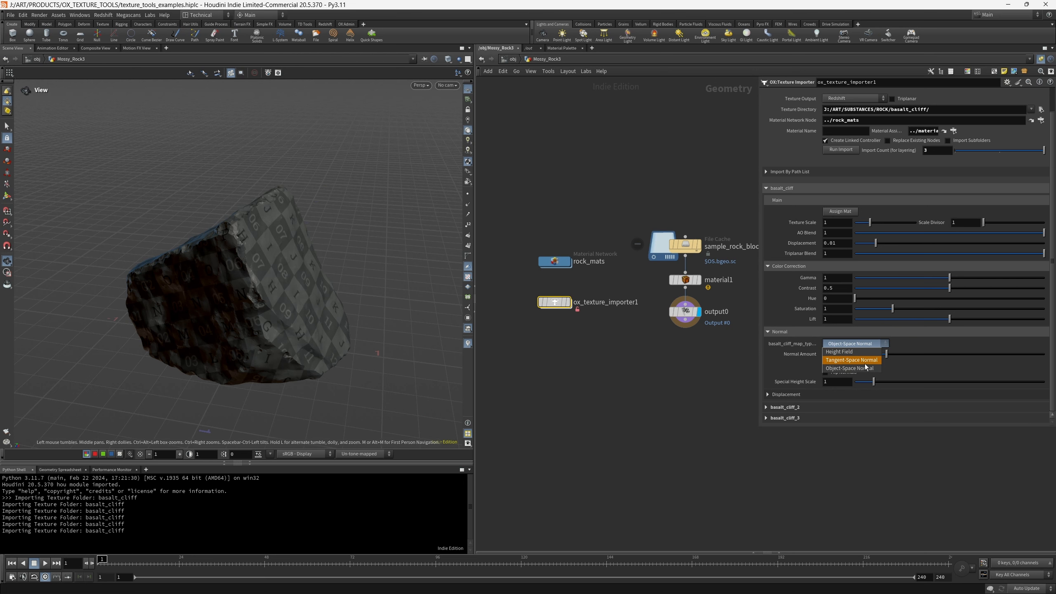
left_click(923, 368)
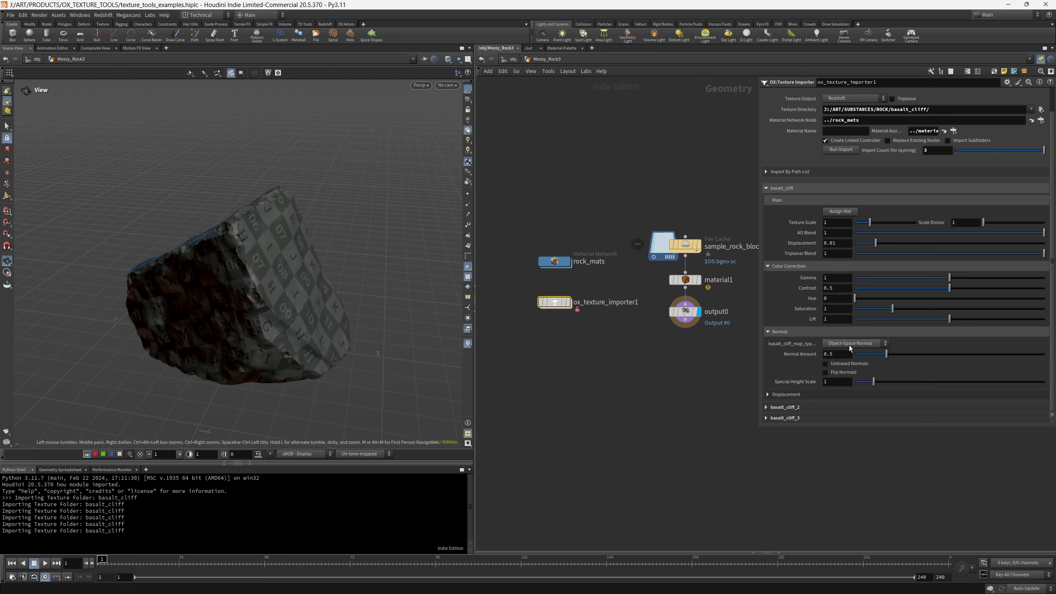
scroll(847, 113, "up", 2)
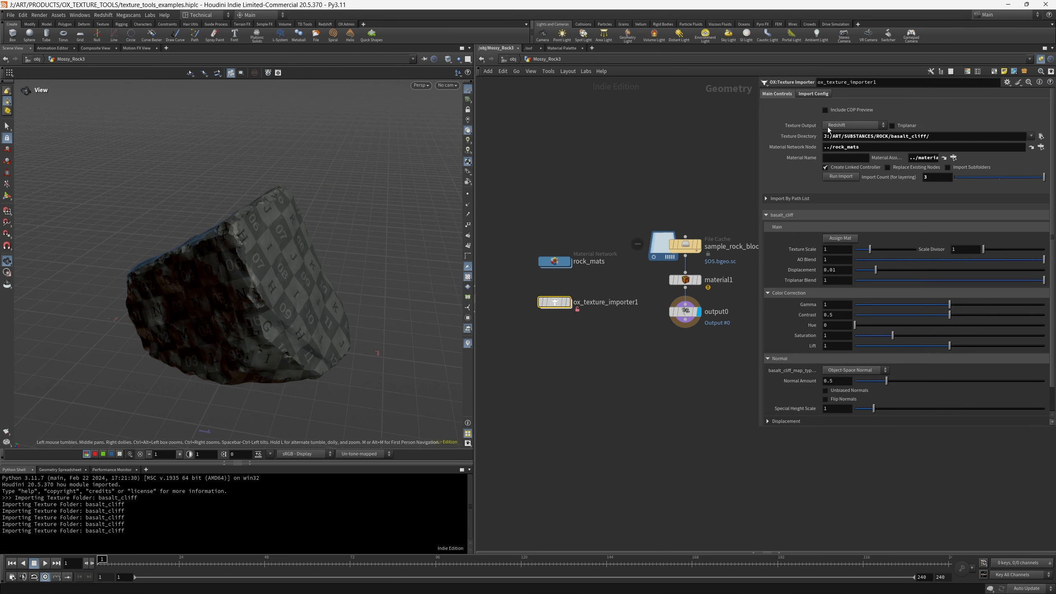
scroll(847, 226, "down", 2)
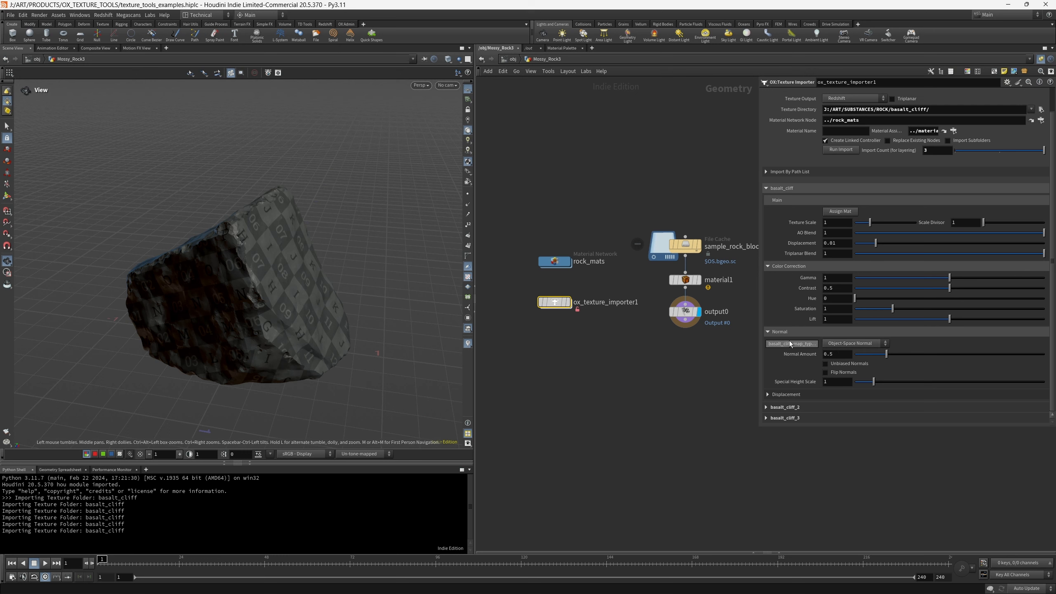
- Review the displacement range parameters of the basalt_cliff material, with its normal parameters collapsed
left_click(779, 332)
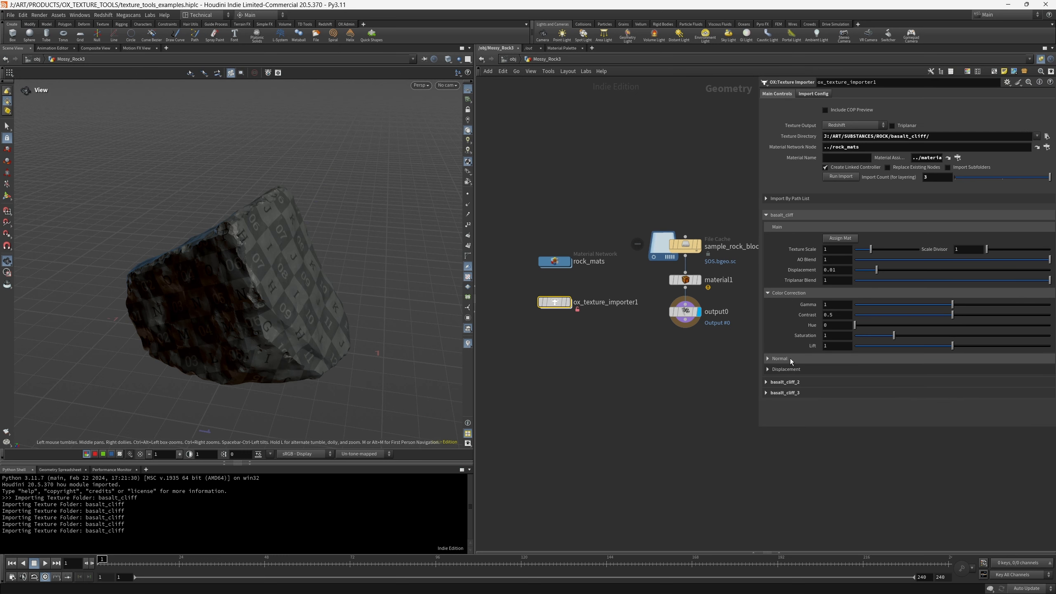
left_click(789, 368)
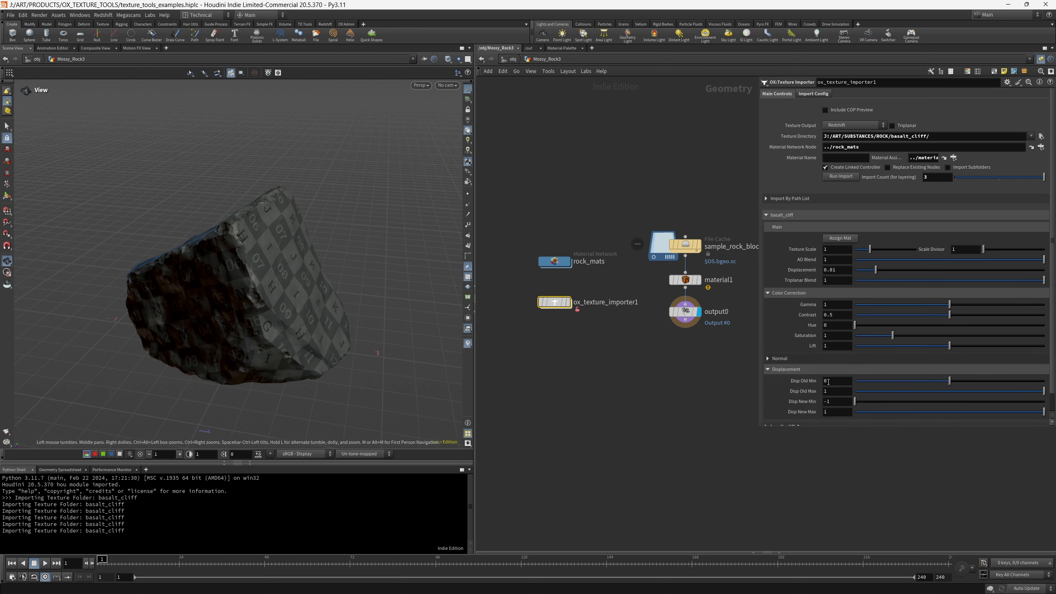
scroll(833, 395, "down", 2)
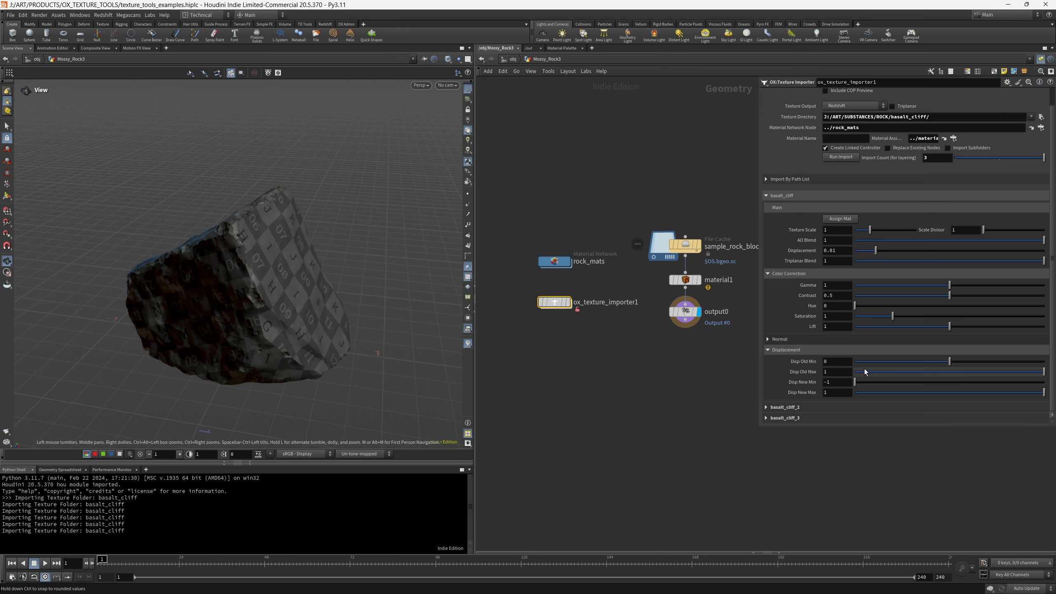
left_click(833, 385)
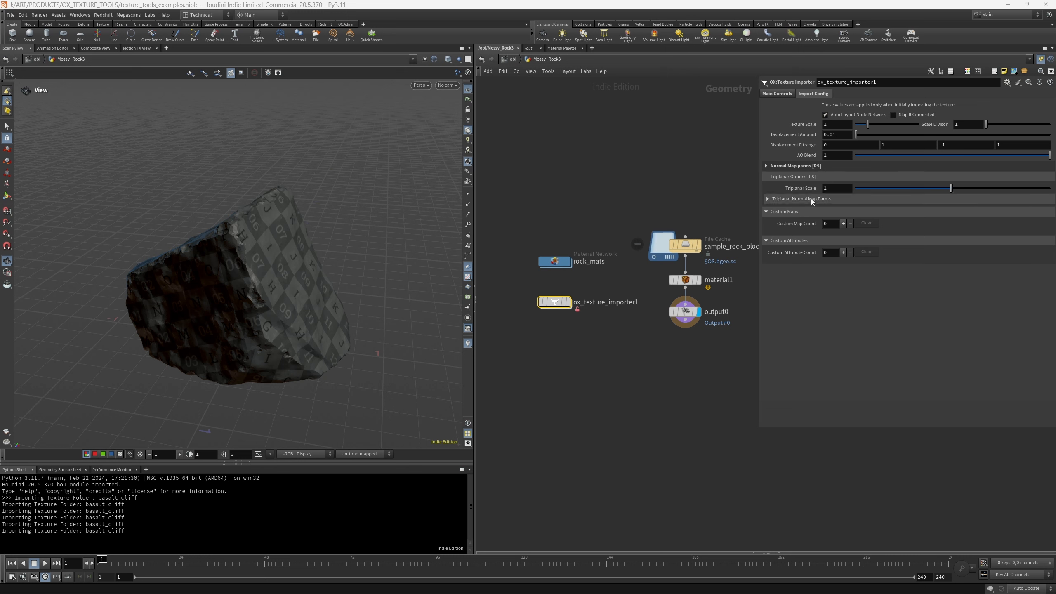
- Collapse the Custom Maps and Custom Attributes sections in the importer's import configuration and return to the main controls
left_click(791, 213)
left_click(777, 223)
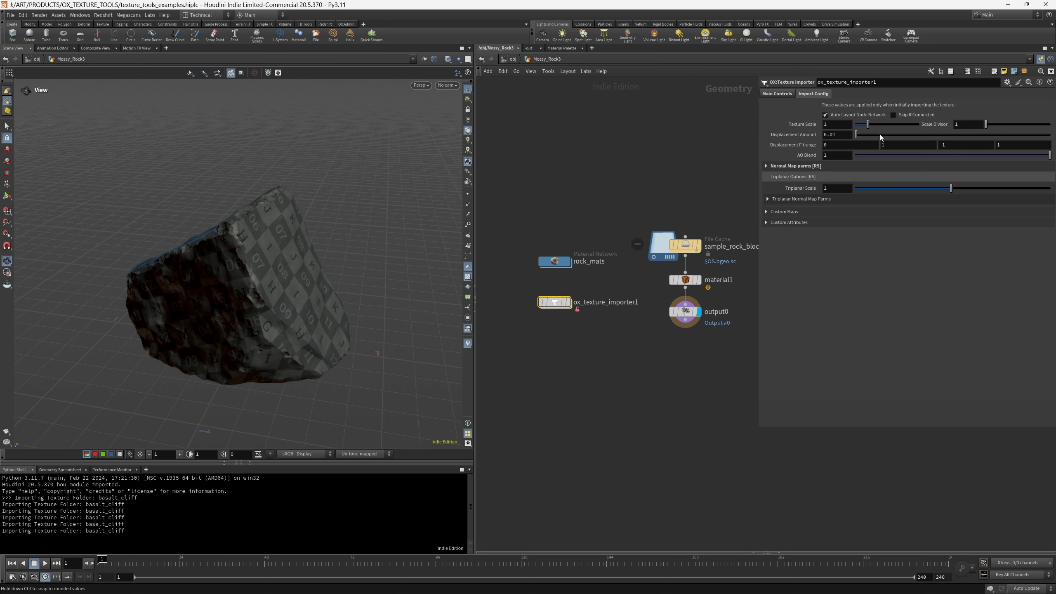
left_click(786, 93)
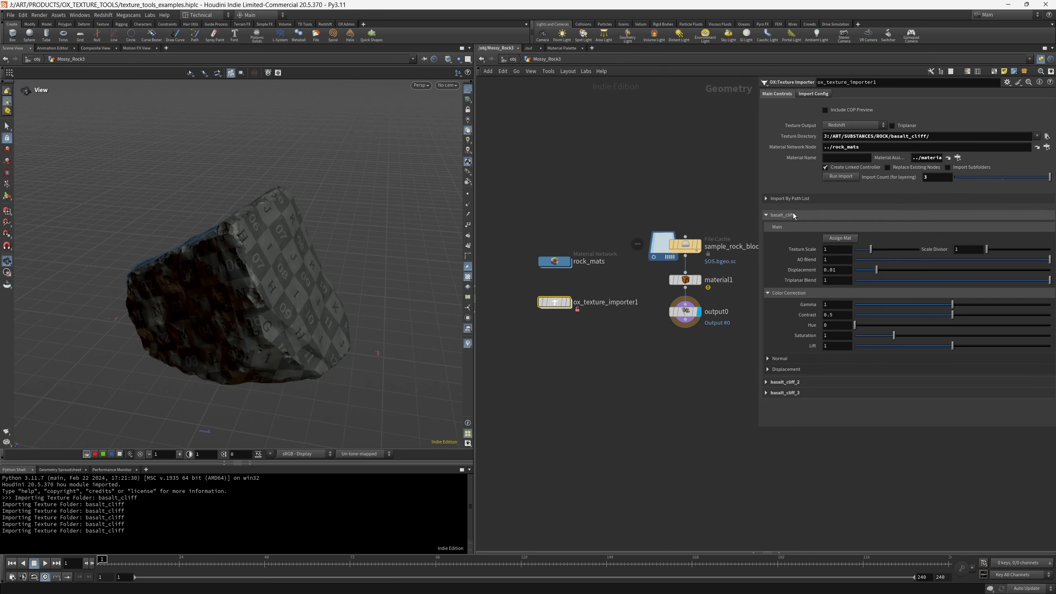
- Delete all spare parameters from ox_texture_importer1 to clear its linked material controls
left_click(1006, 82)
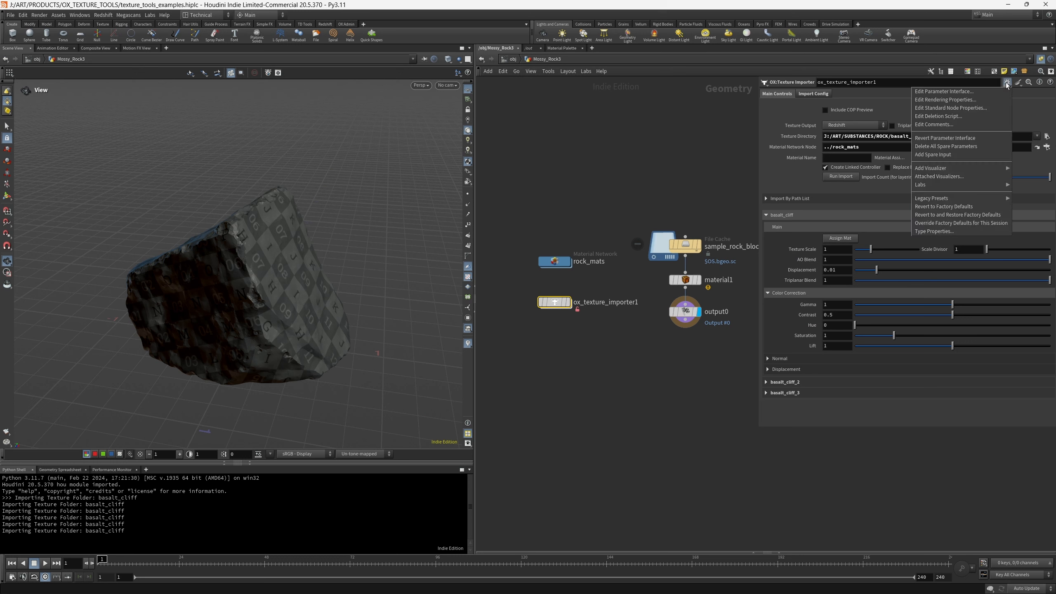
left_click(973, 146)
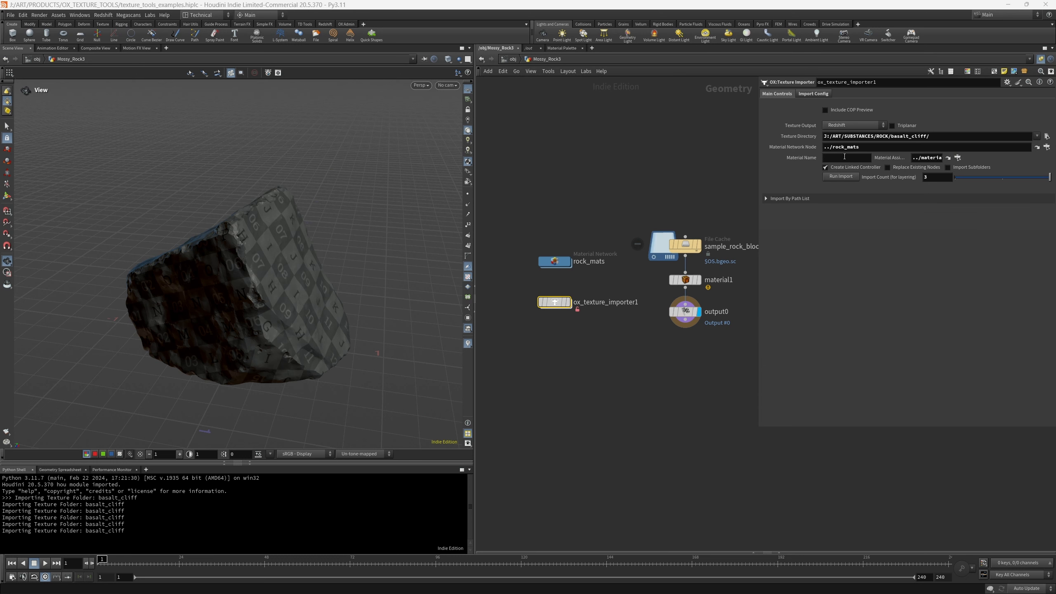
left_click(812, 93)
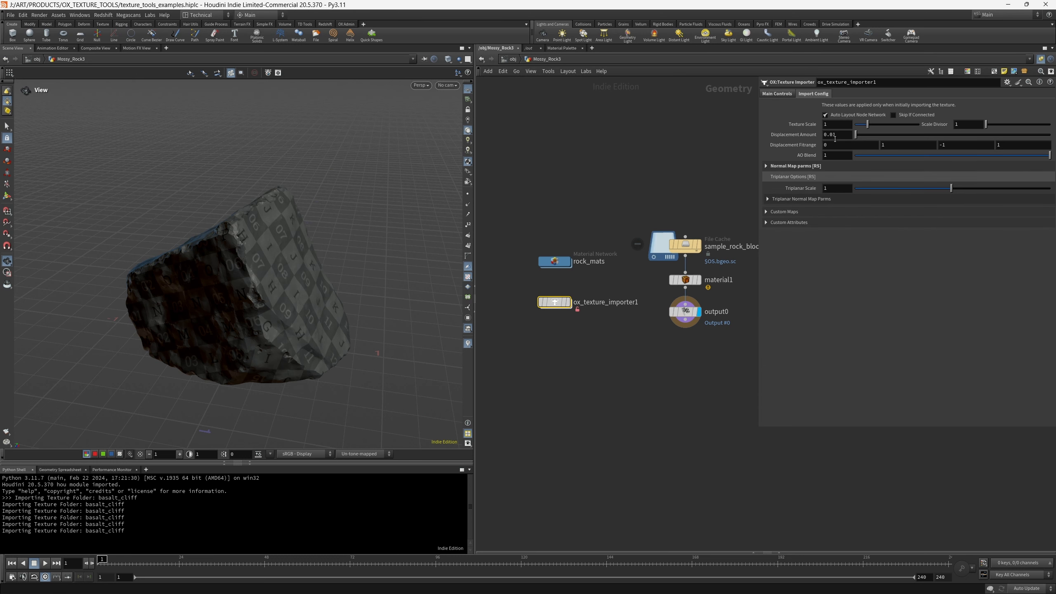
left_click(778, 93)
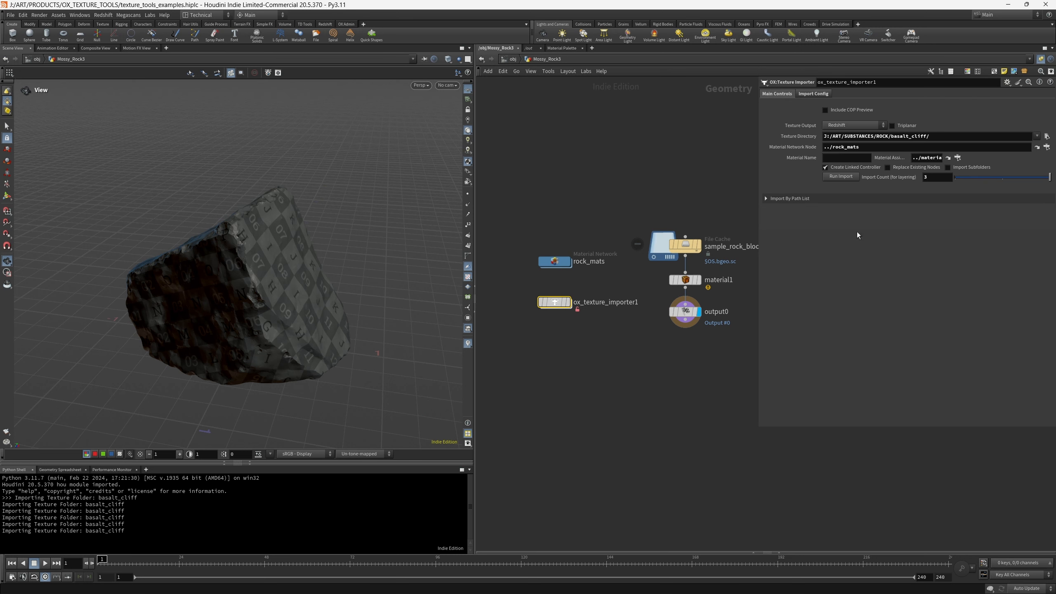
- Disable Auto Layout Node Network in the import configuration and move basalt_cliff_2 slightly inside the rock_mats network
left_click(815, 93)
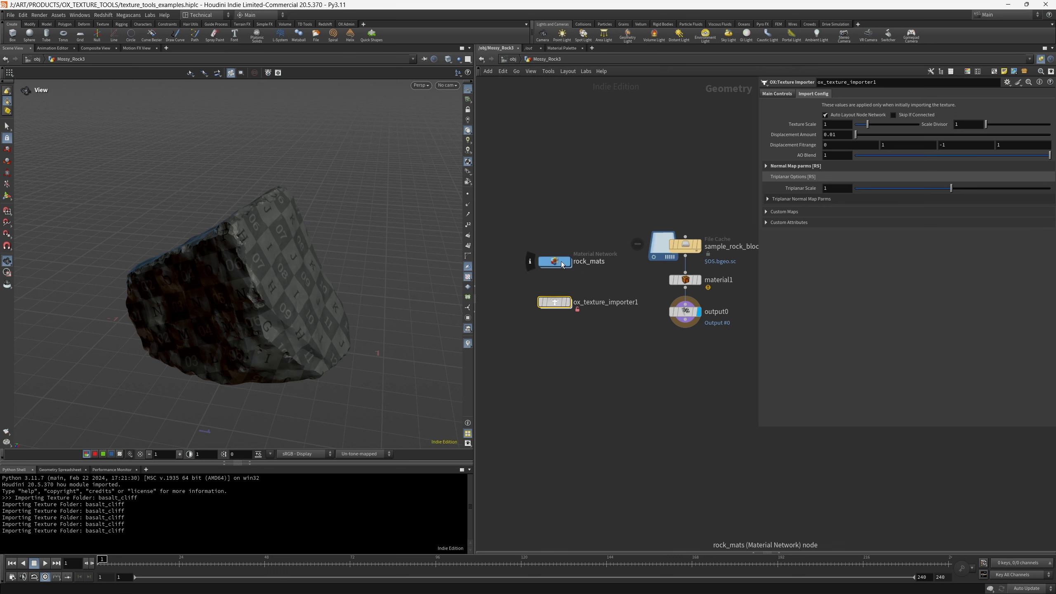
left_click(825, 115)
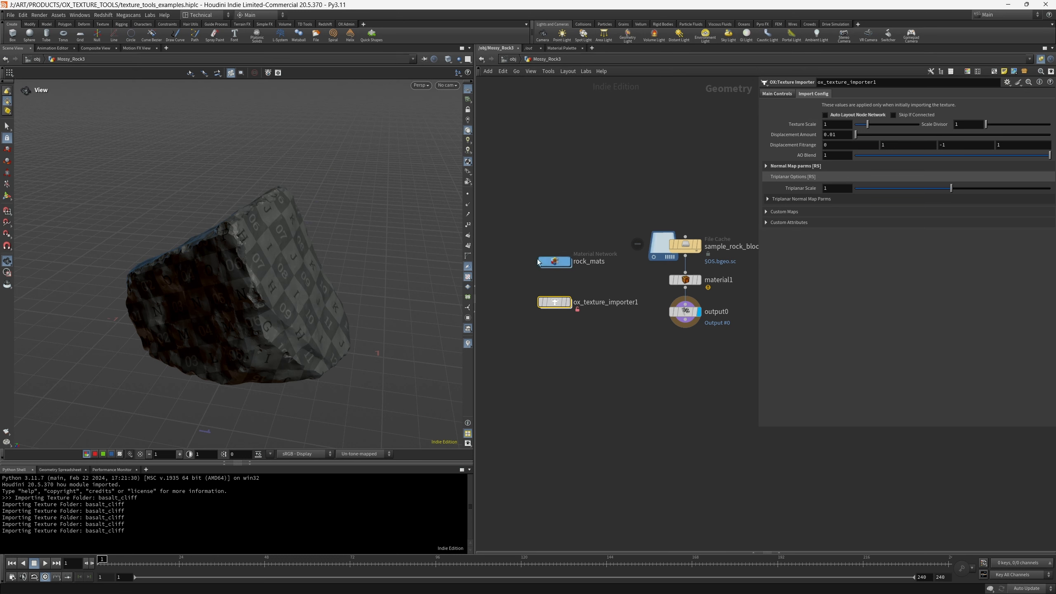
double_click(563, 261)
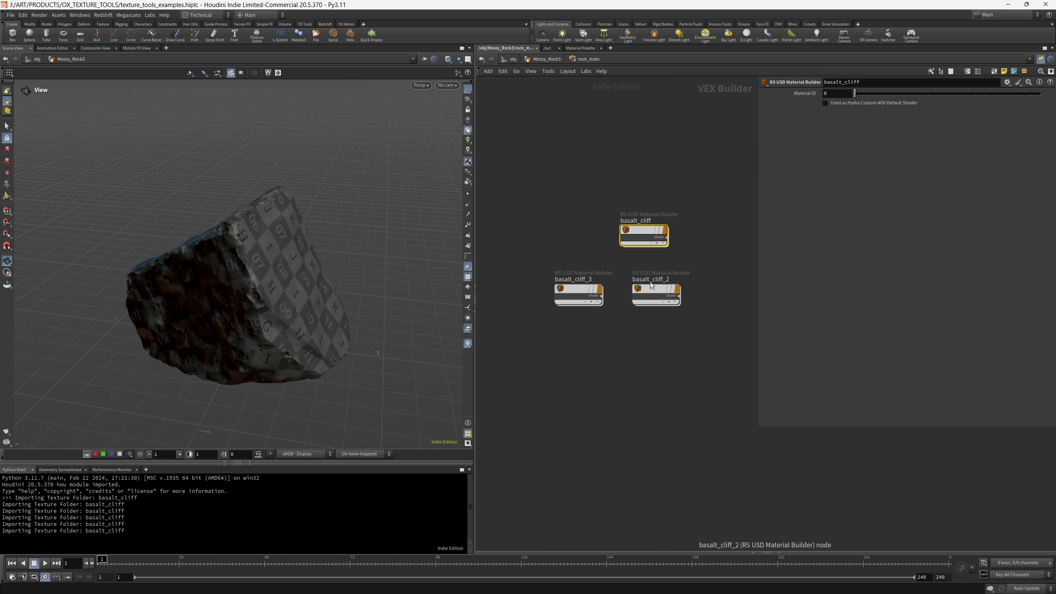
left_click_drag(658, 290, 664, 291)
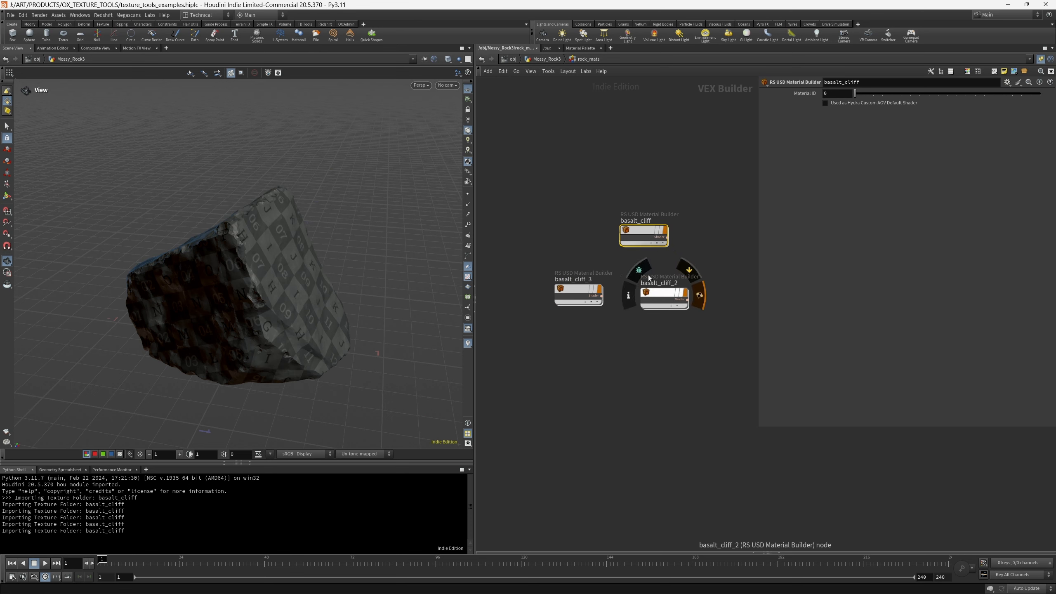
left_click(551, 60)
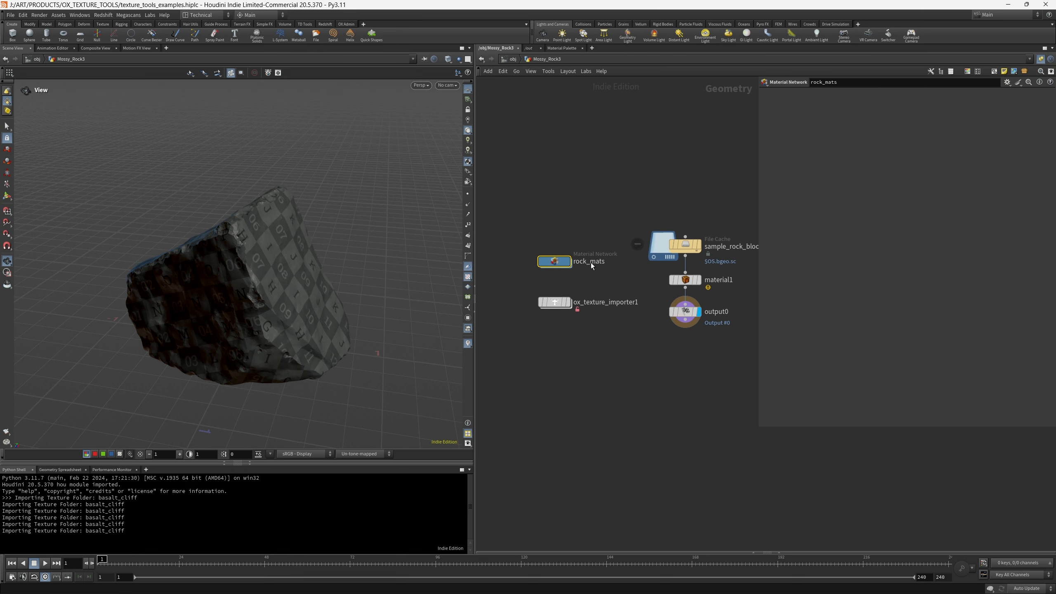
- Inspect the layout of the shader nodes inside the basalt_cliff material in rock_mats
double_click(555, 261)
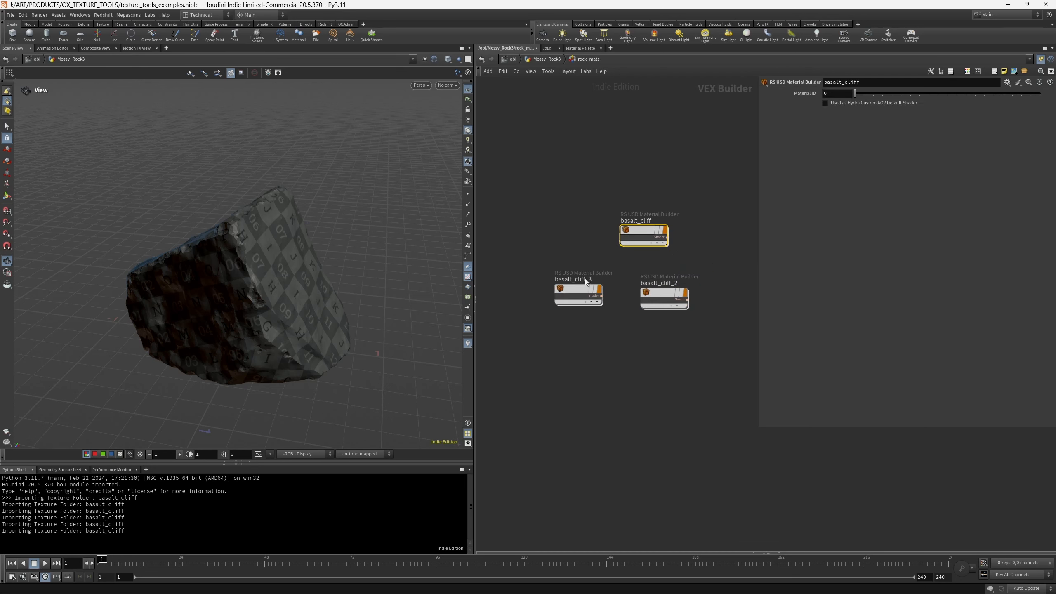
double_click(643, 236)
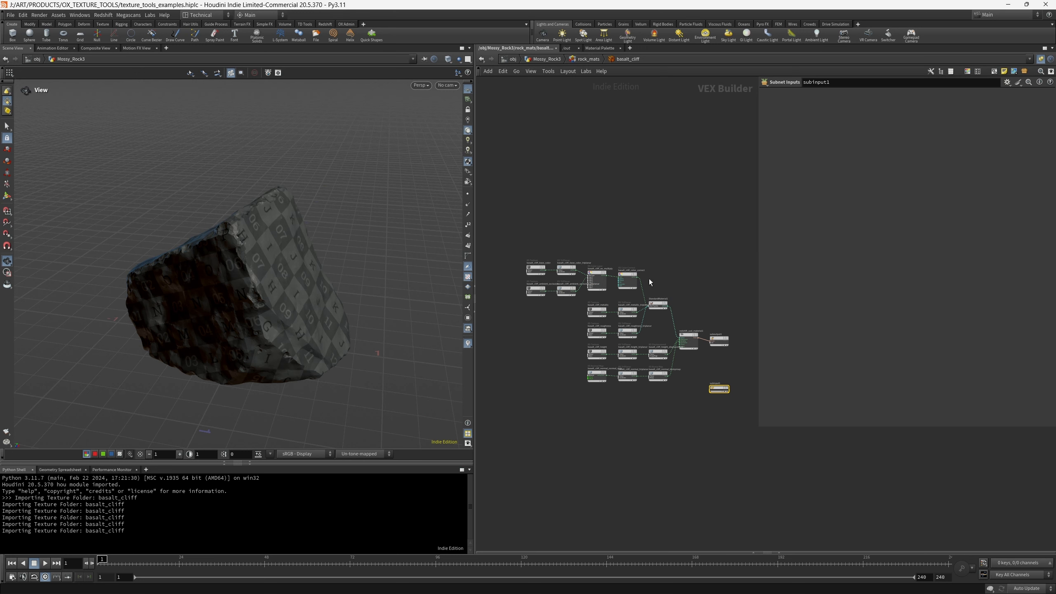
left_click(546, 59)
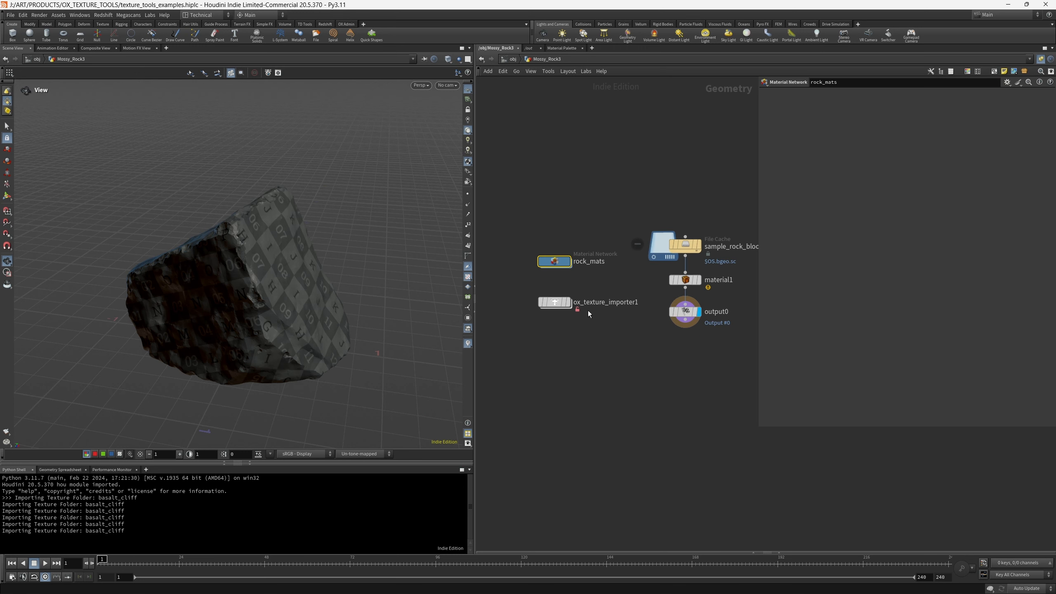
- Enable Skip If Connected in ox_texture_importer1's import configuration and open the basalt_cliff material's node network
left_click(556, 302)
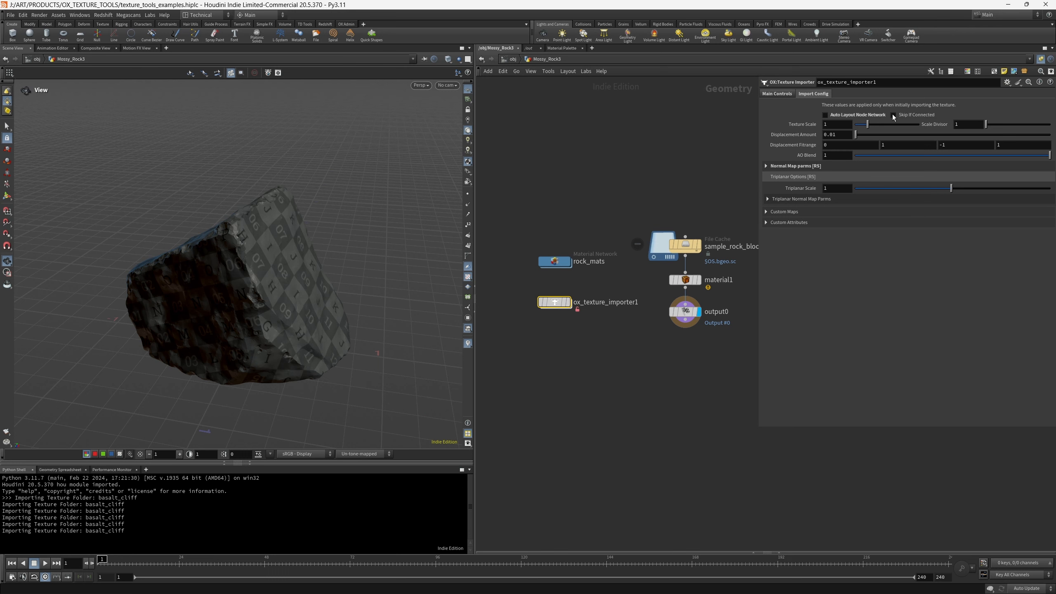
left_click(893, 115)
double_click(557, 261)
double_click(639, 232)
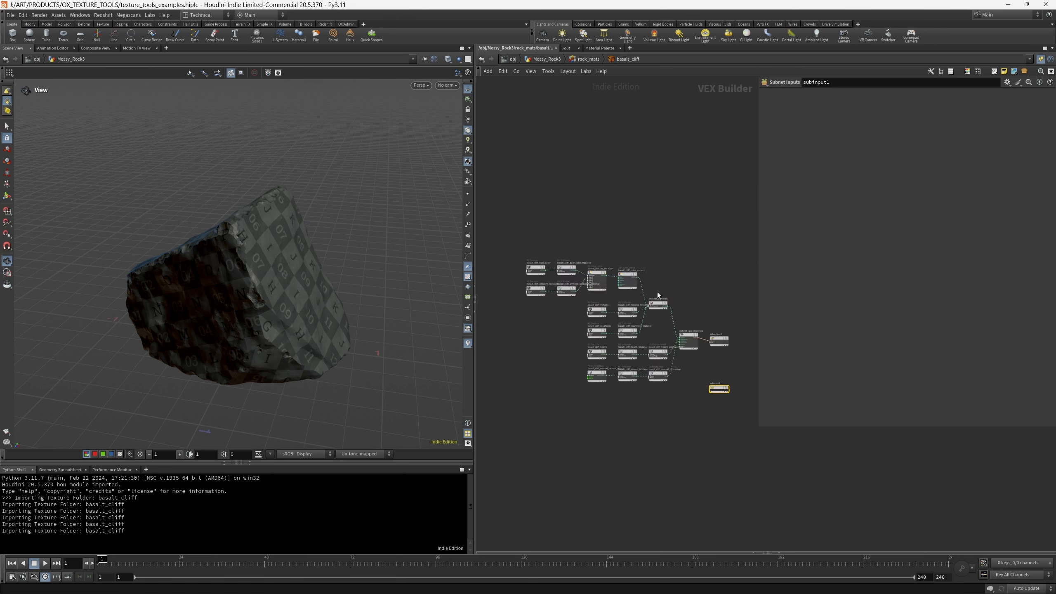
scroll(697, 262, "up", 3)
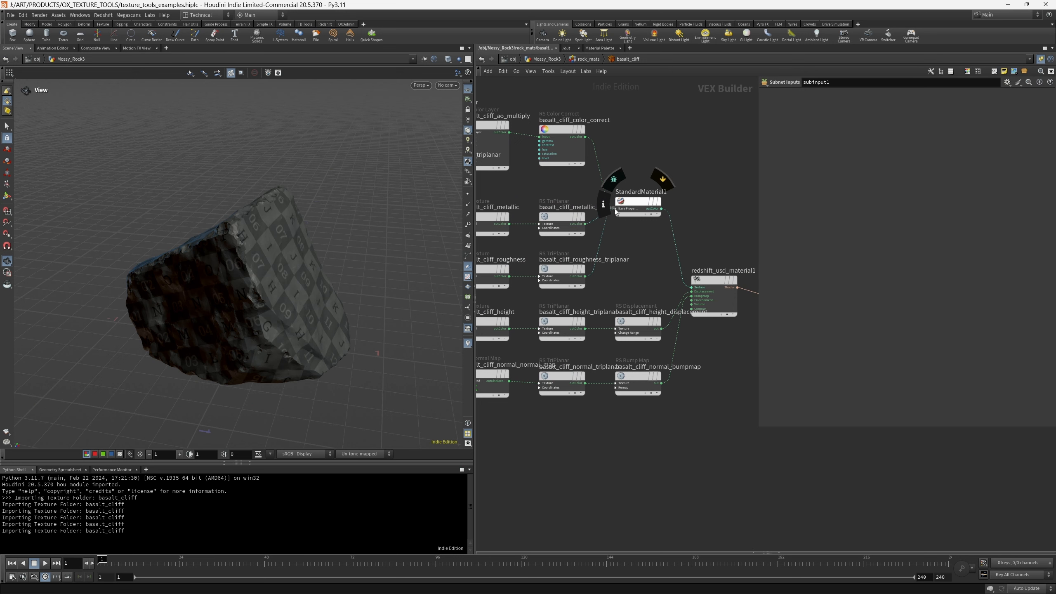
- Expand the Base Properties inputs of StandardMaterial1 and move the node away from the displacement and bump map nodes
left_click(616, 208)
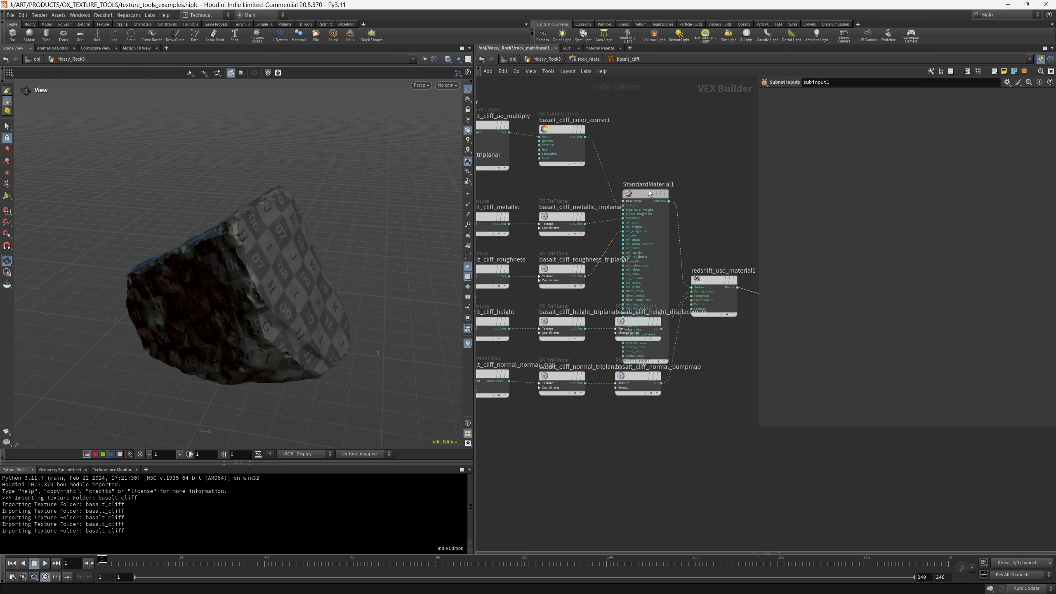
left_click_drag(635, 204, 688, 149)
scroll(662, 259, "up", 3)
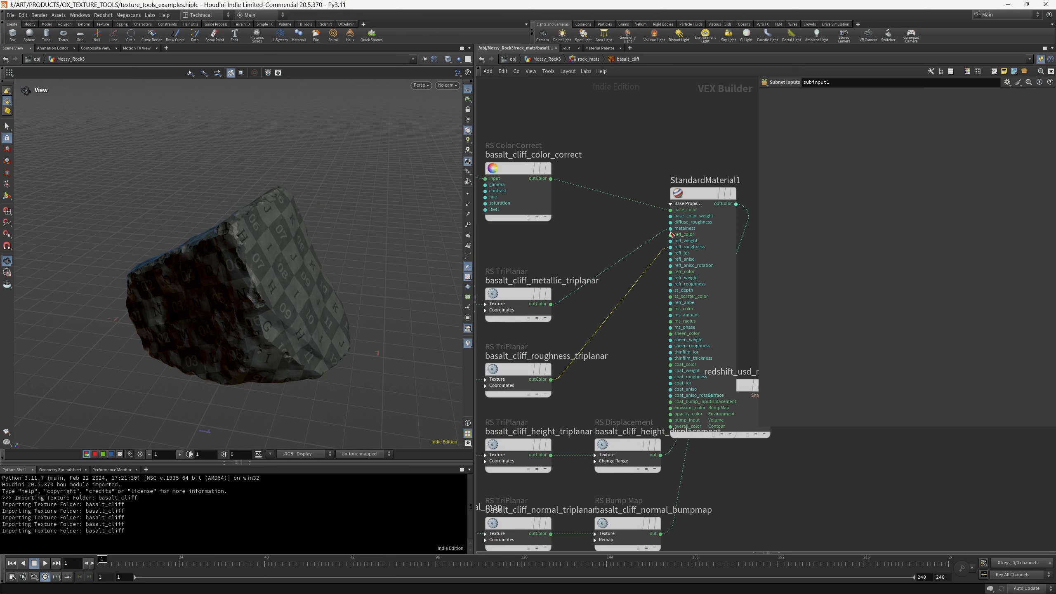
- Connect the basalt_cliff_metallic_triplanar output to the base_color input of StandardMaterial1, replacing the color correction connection
middle_click_drag(610, 219, 677, 210)
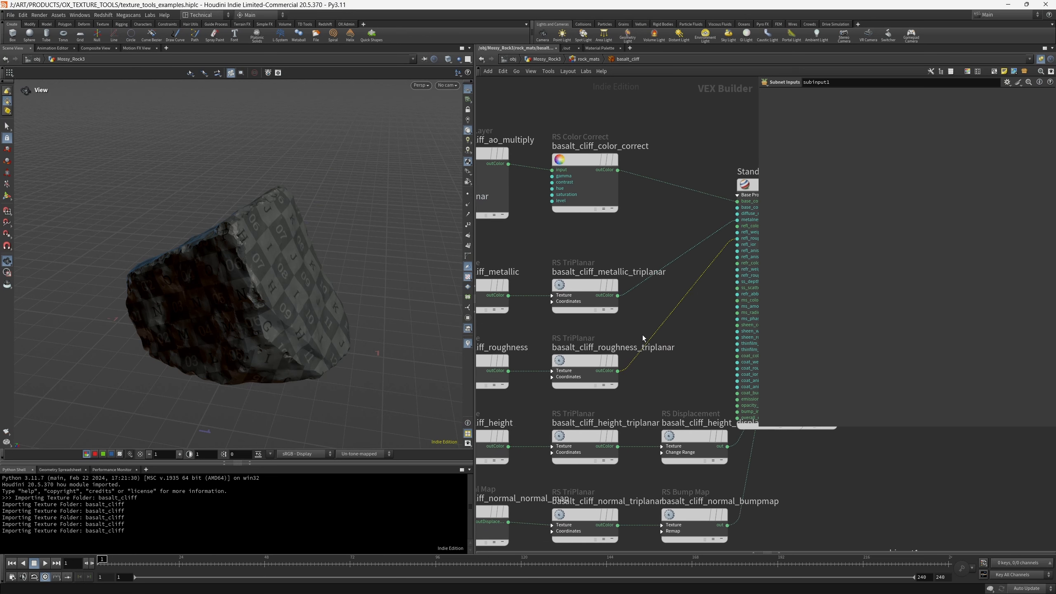
scroll(619, 300, "down", 4)
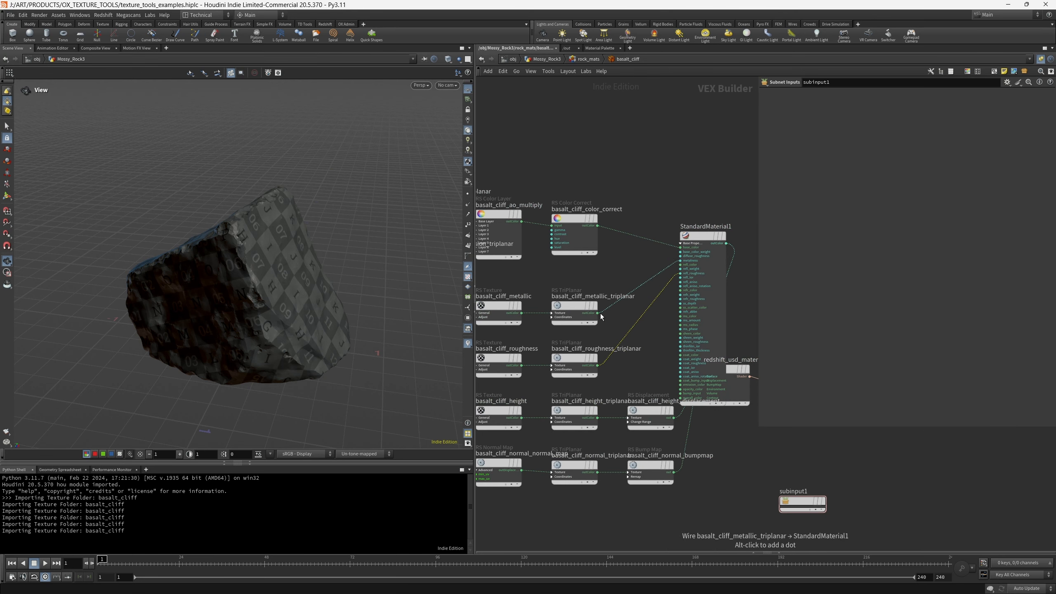
left_click_drag(597, 313, 683, 248)
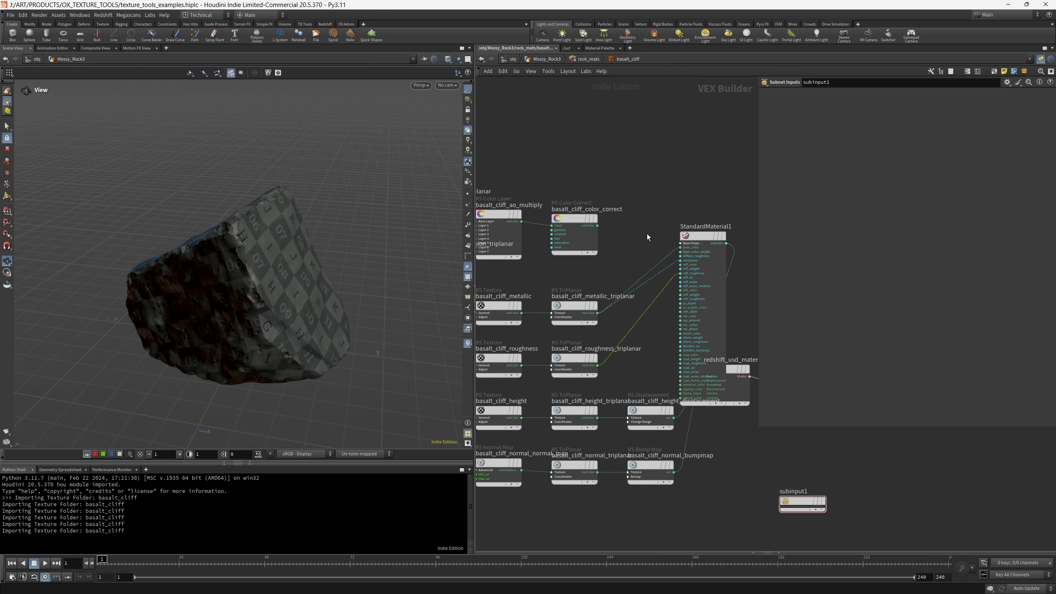
left_click(597, 225)
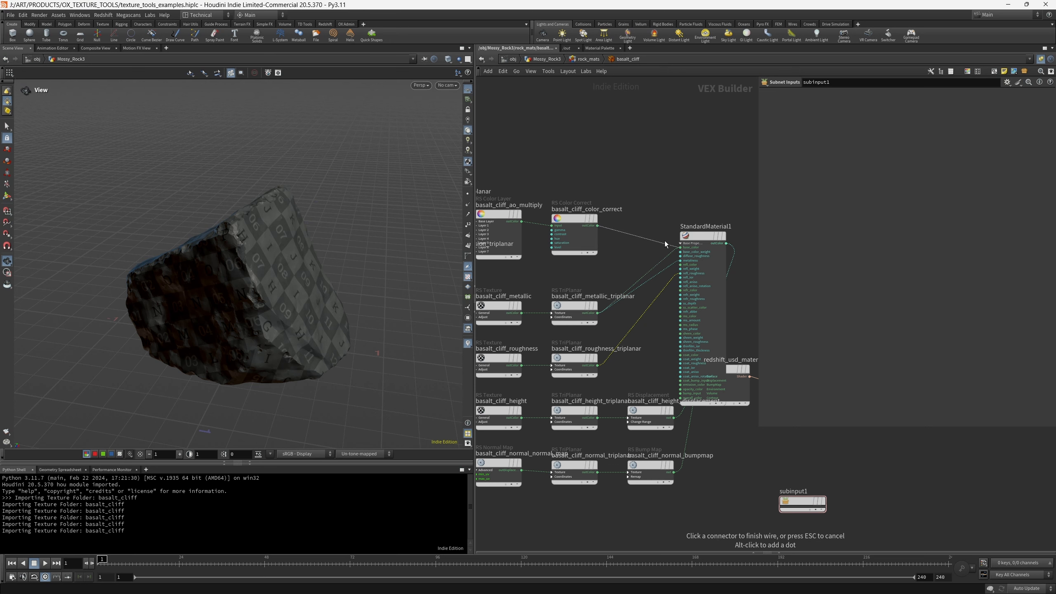
key("Escape")
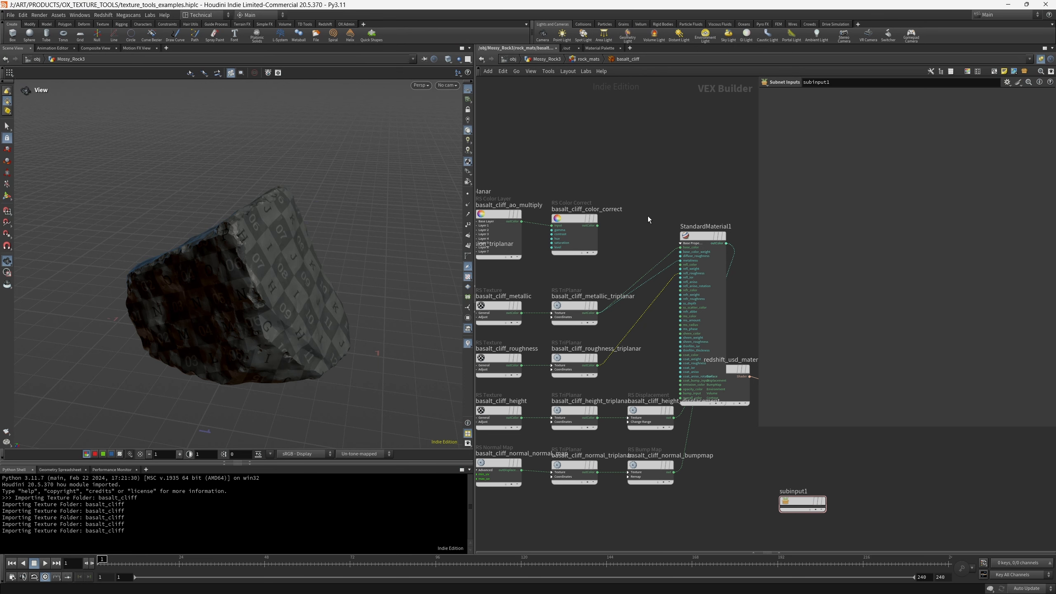
middle_click_drag(653, 229, 640, 228)
middle_click_drag(631, 224, 637, 206)
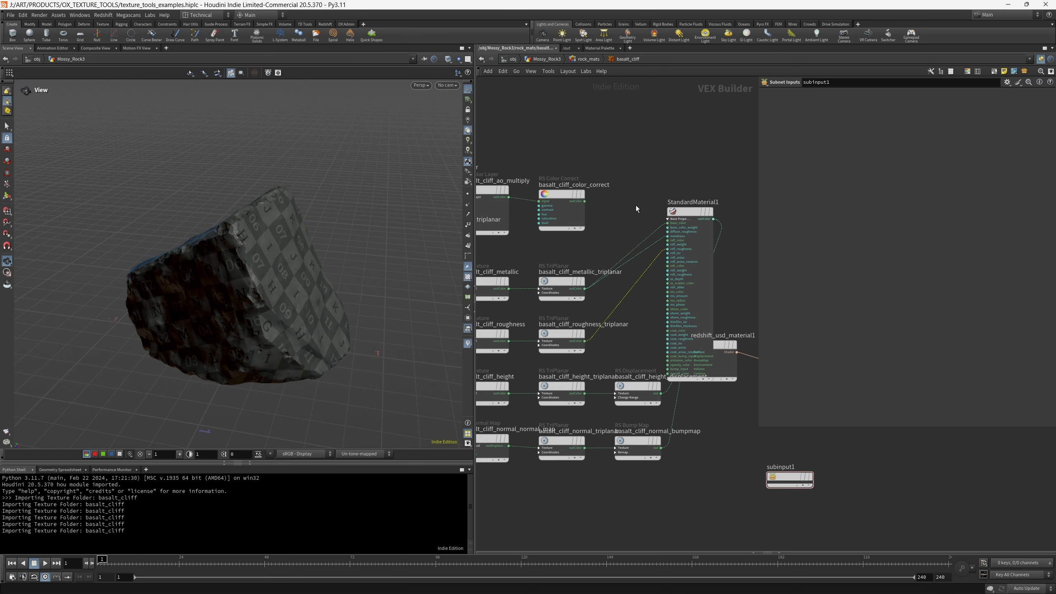
scroll(645, 219, "up", 2)
scroll(645, 220, "down", 2)
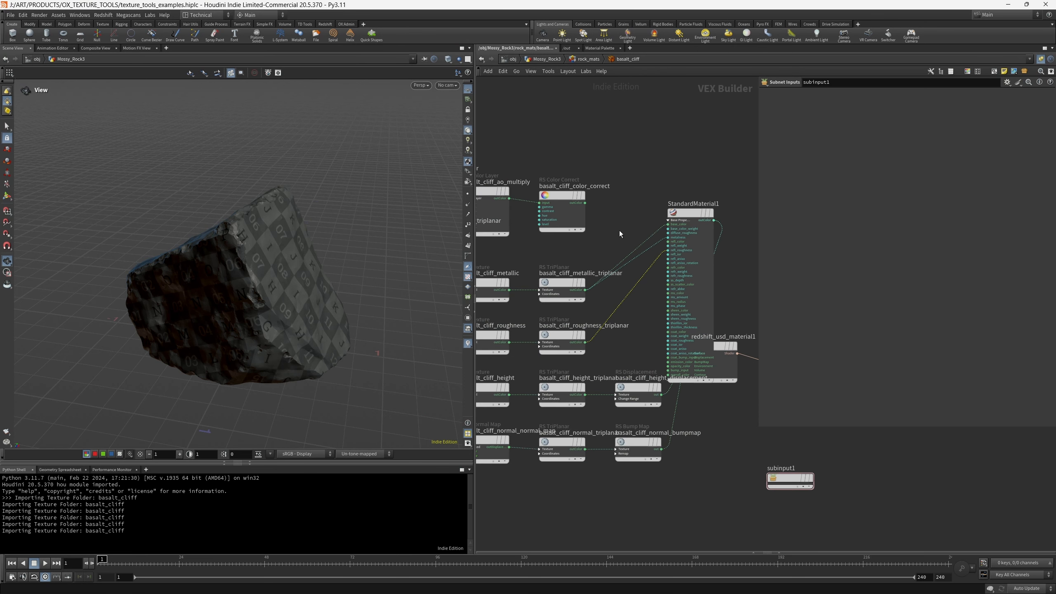
left_click(585, 203)
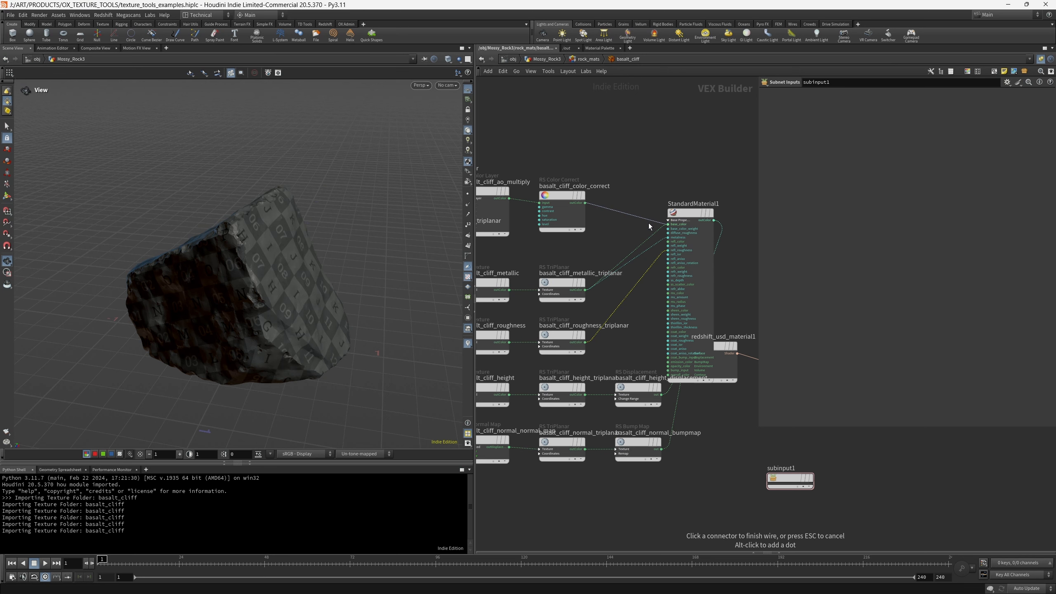
key("Escape")
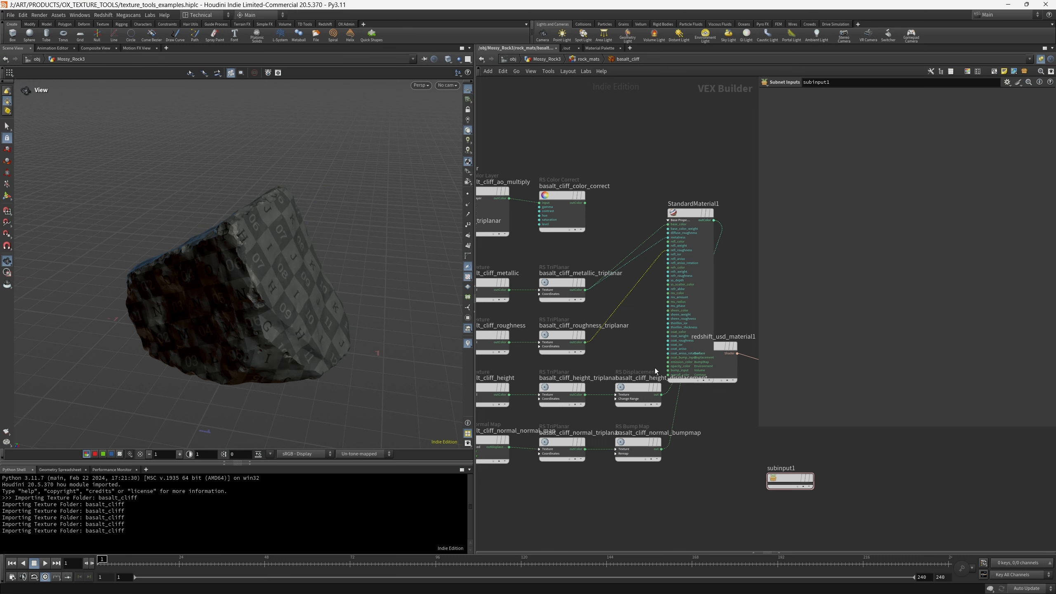
- Move StandardMaterial1 upward in the basalt_cliff network, clear of the redshift_usd_material1 node
key("h")
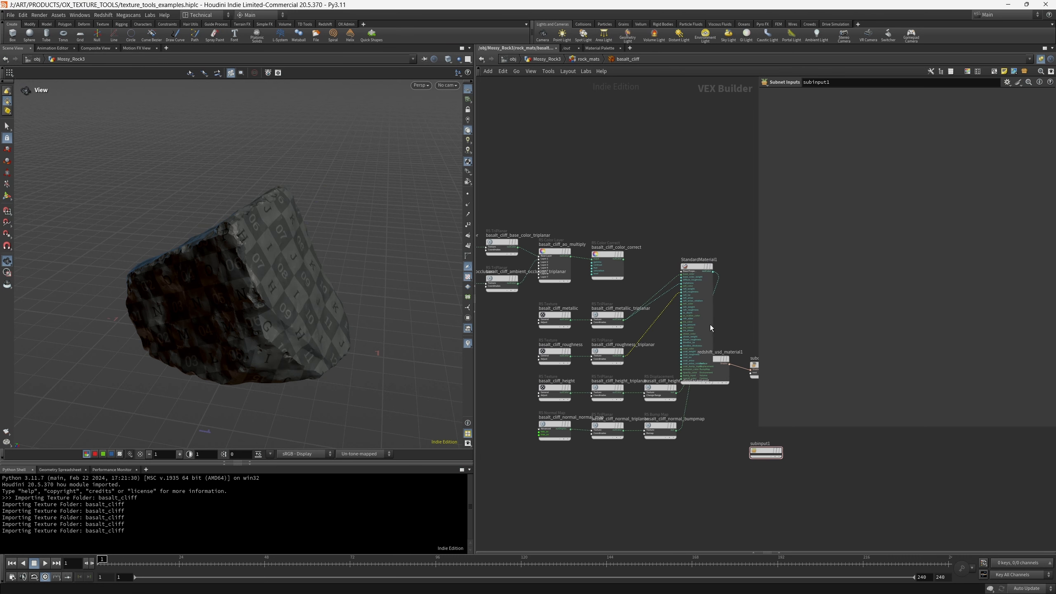
mouse_move(698, 271)
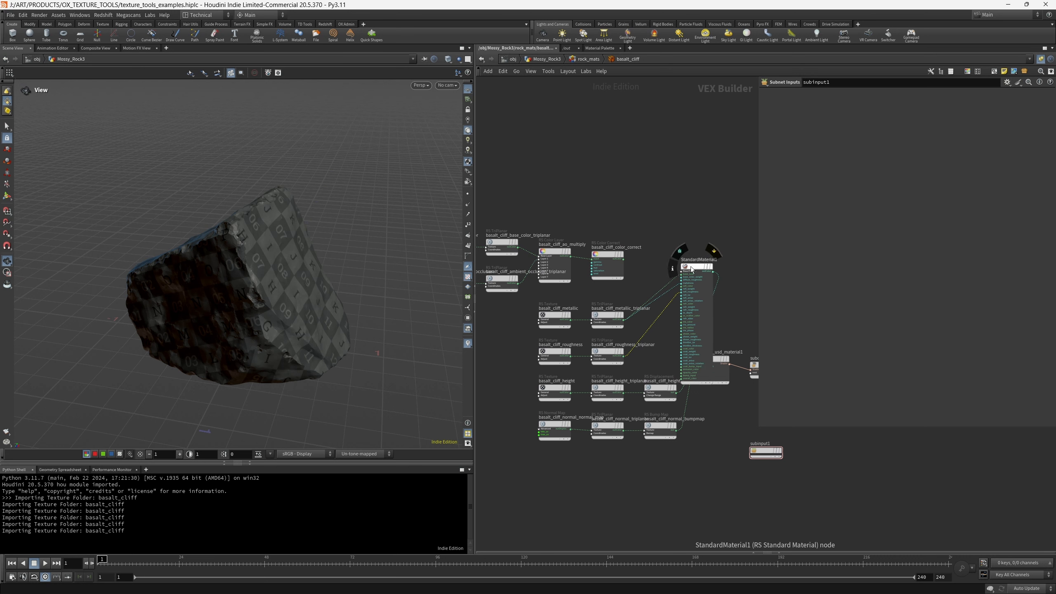
left_click_drag(690, 266, 682, 236)
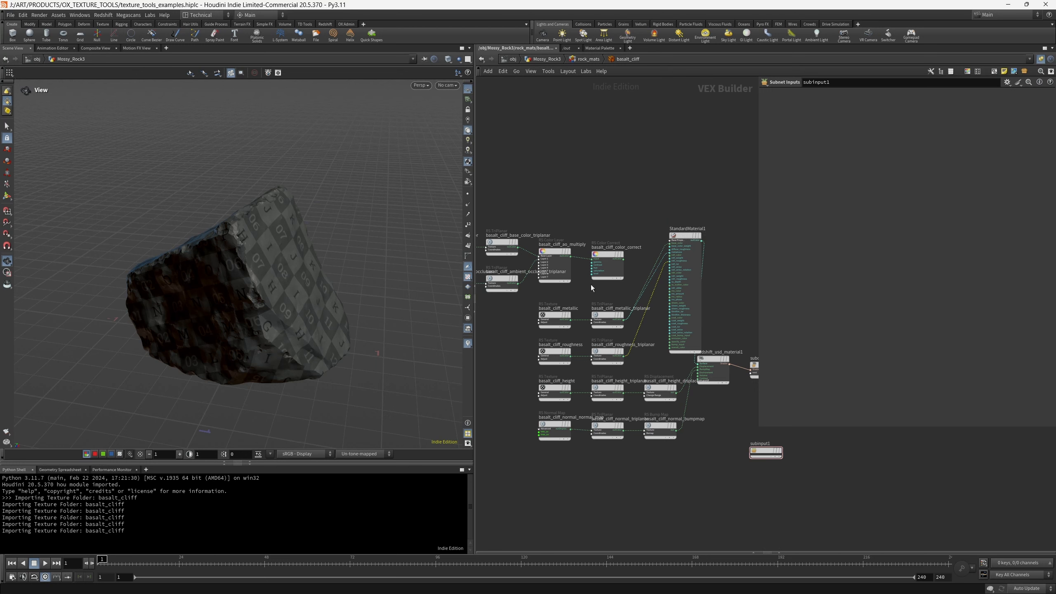
scroll(692, 260, "up", 3)
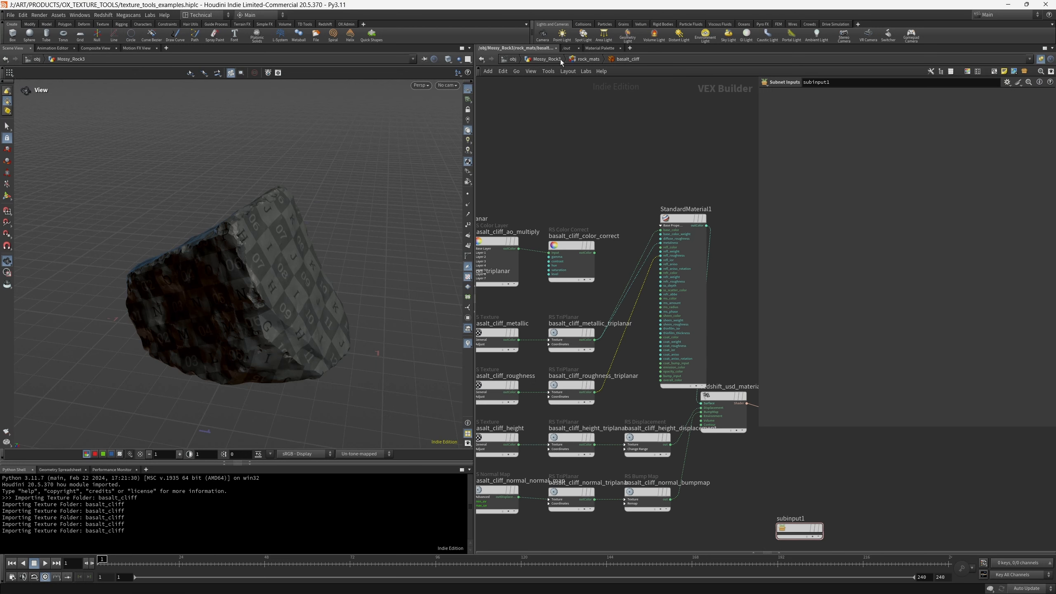
- Return to the Mossy_Rock3 network and enable Auto Layout Node Network in ox_texture_importer1's import configuration
left_click(545, 59)
left_click(555, 302)
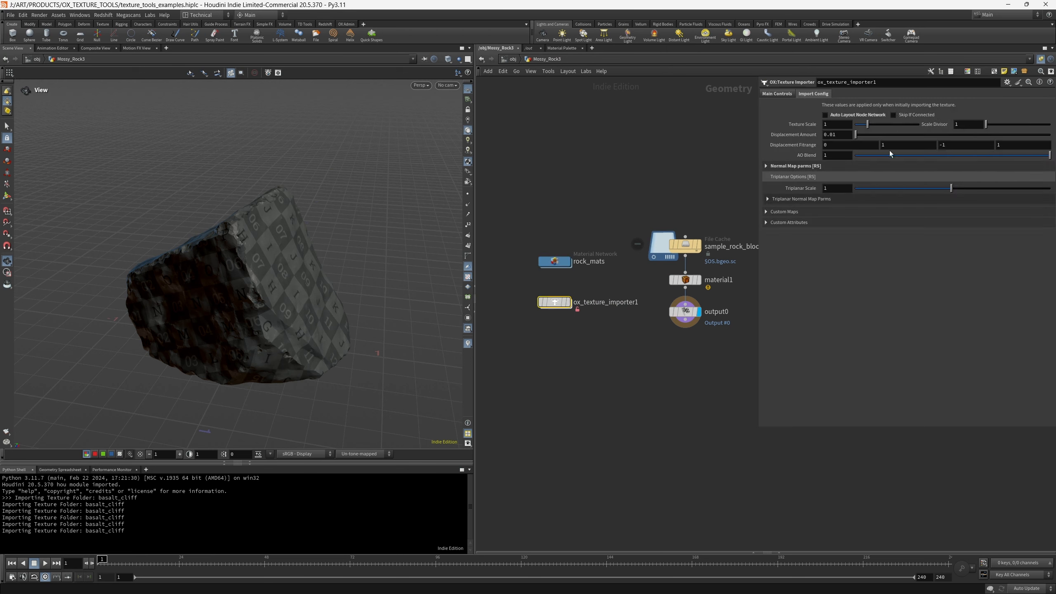
left_click(826, 115)
- Run the basalt_cliff texture import from ox_texture_importer1 and expand the basalt_cliff_2 linked controls
left_click(772, 94)
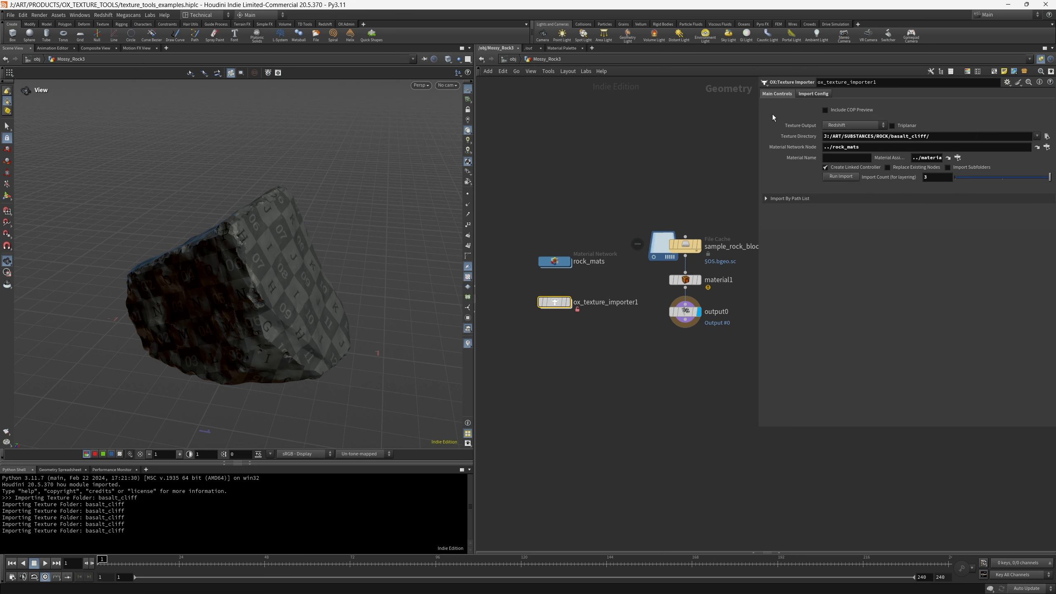
left_click(839, 178)
left_click(782, 226)
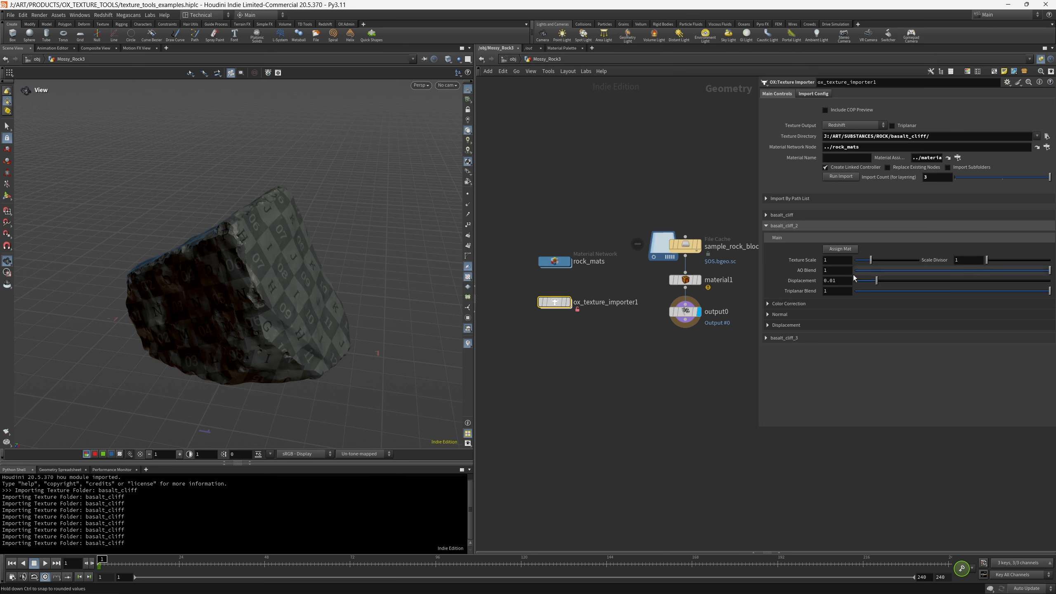
- Review the normal map and triplanar normal map parameters in ox_texture_importer1's import configuration
left_click(810, 94)
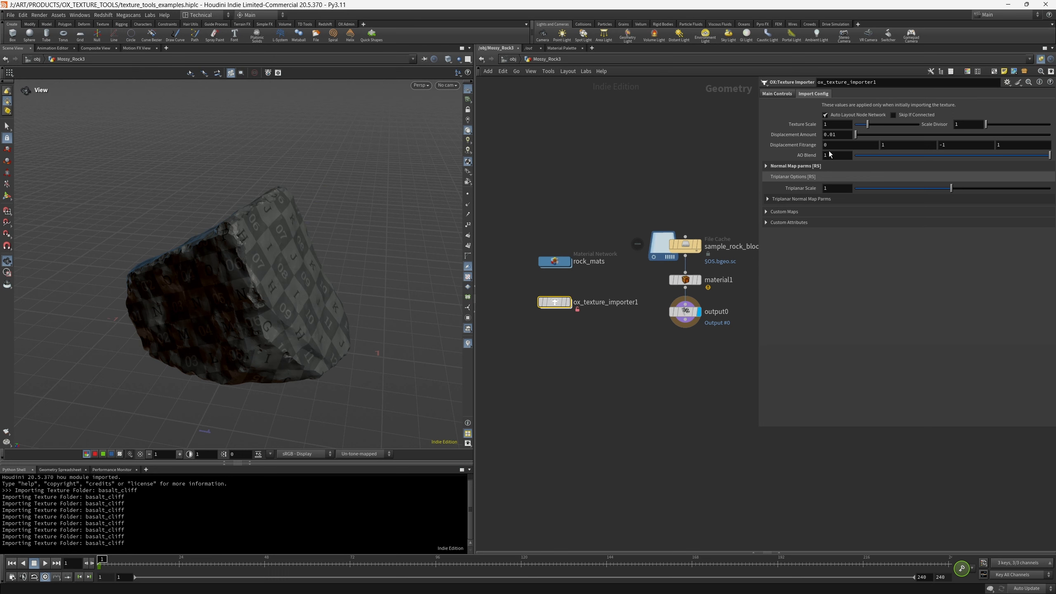
left_click(795, 166)
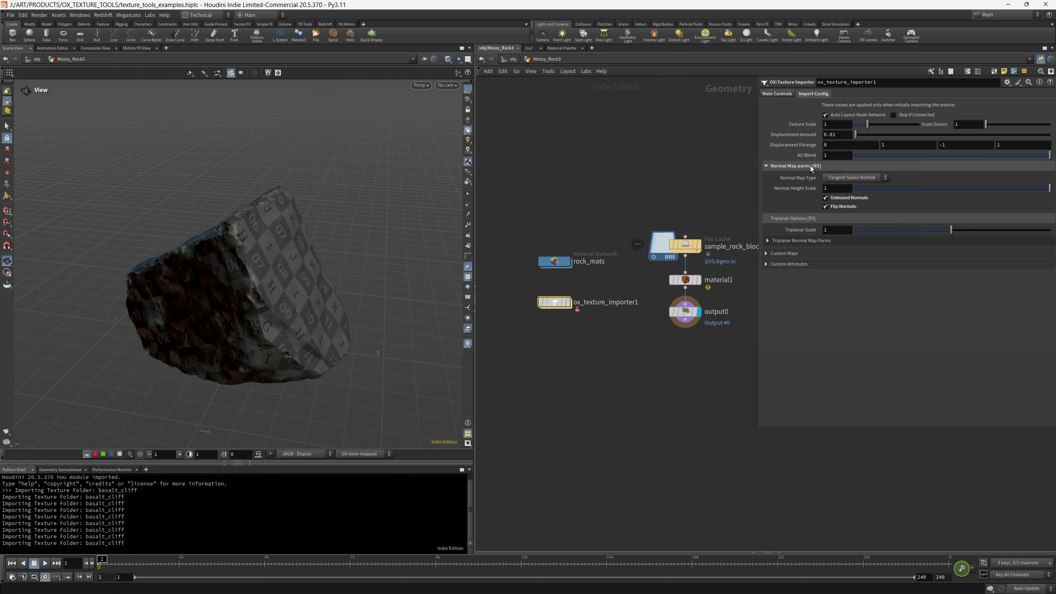
left_click(787, 167)
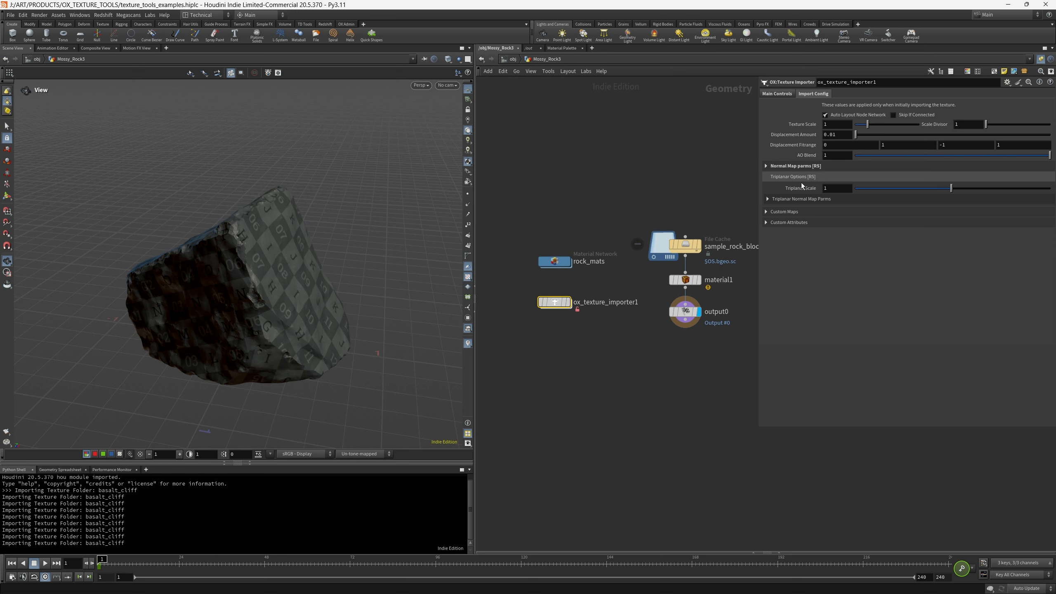
left_click(815, 199)
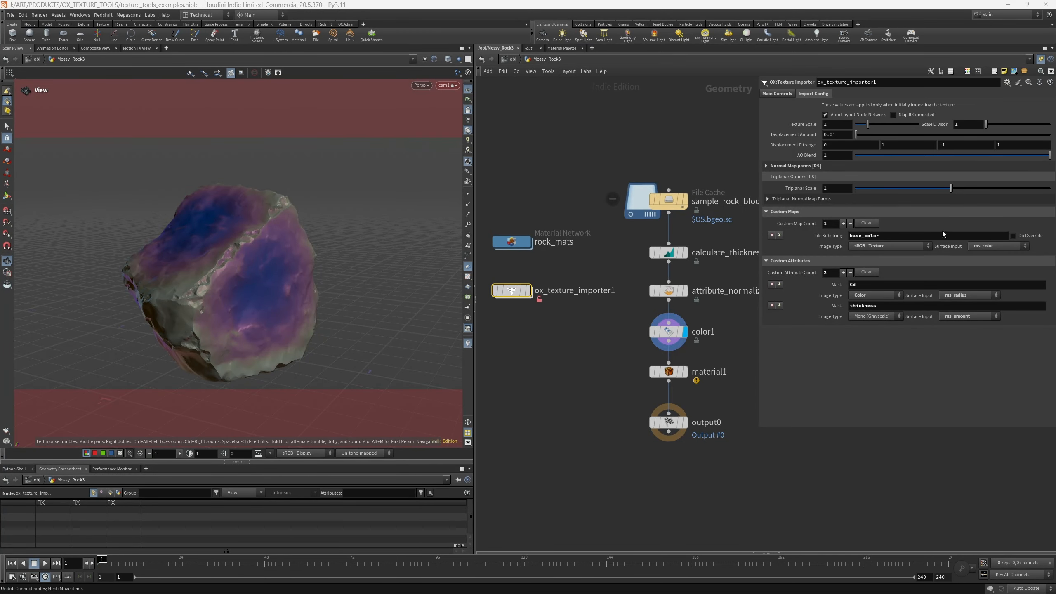
- Examine the base_color custom map's file substring and its available image types and surface inputs
mouse_move(534, 304)
left_click_drag(890, 236, 849, 238)
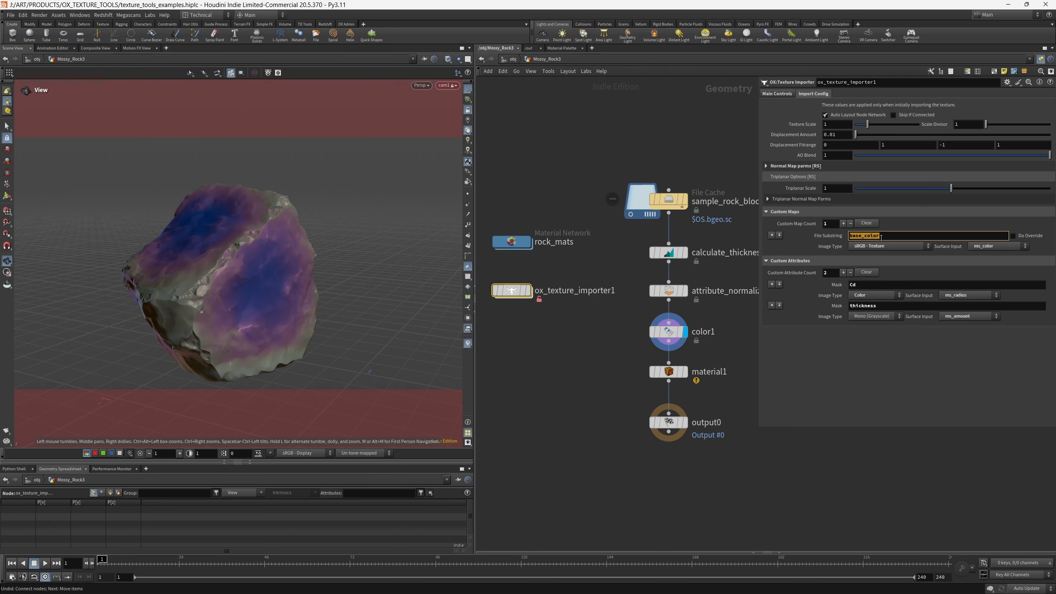
left_click(882, 238)
left_click_drag(913, 236, 865, 236)
left_click(878, 237)
double_click(867, 237)
left_click(886, 236)
left_click(876, 246)
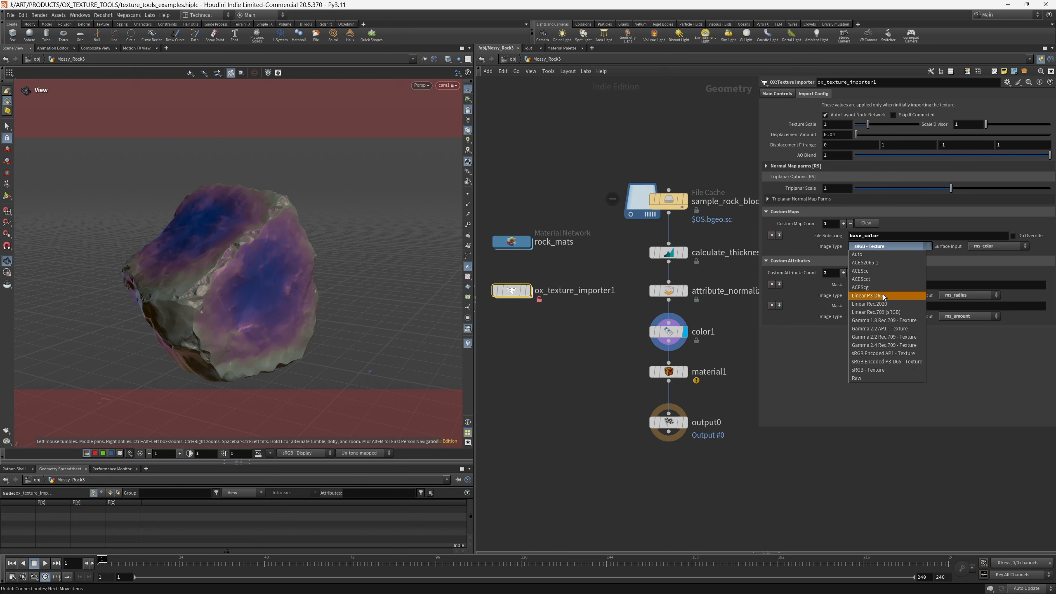
left_click(884, 246)
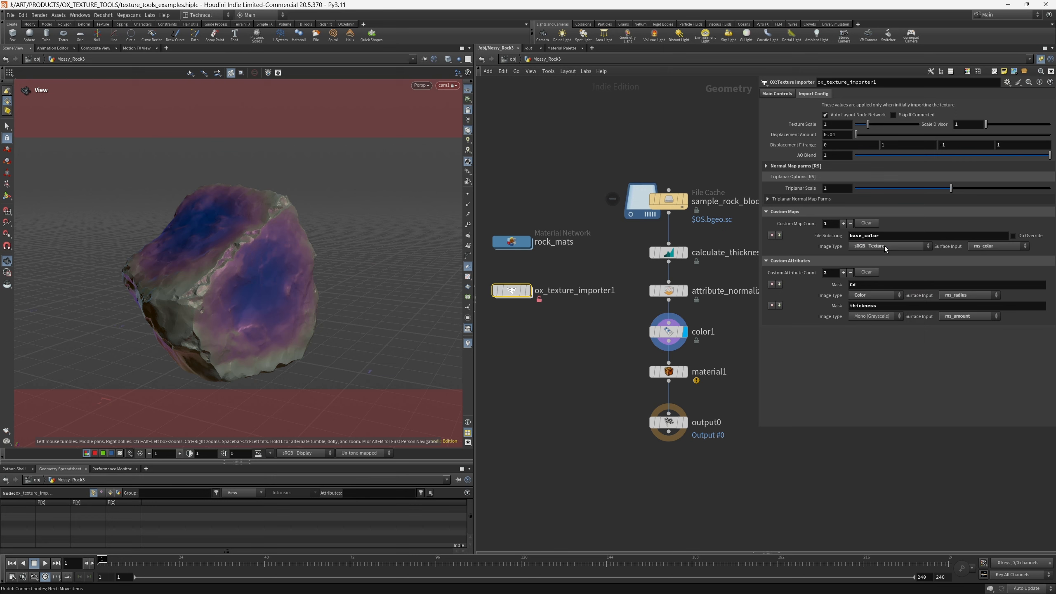
left_click(977, 246)
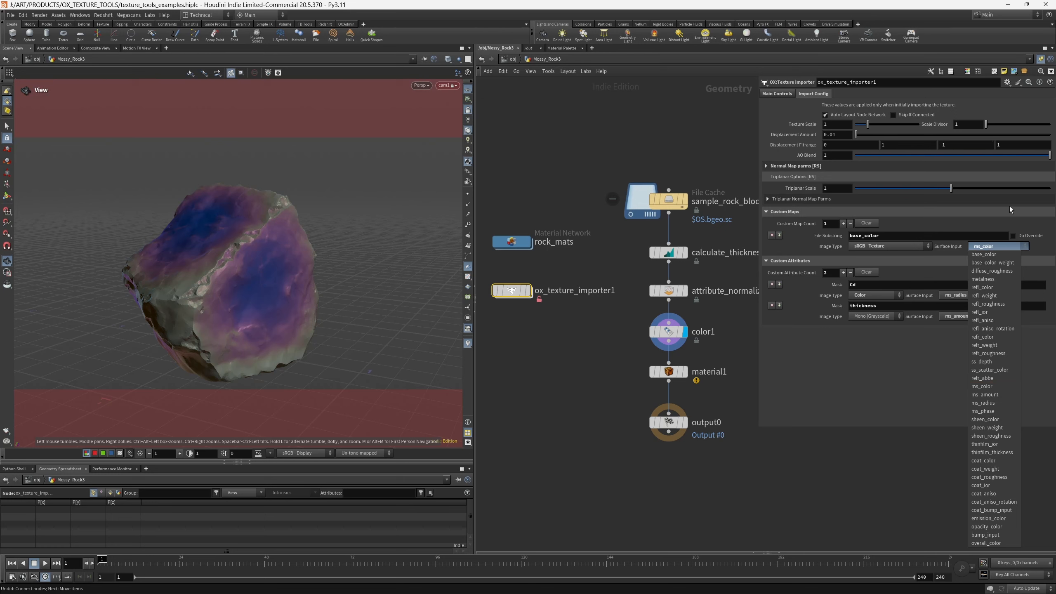
left_click(1016, 221)
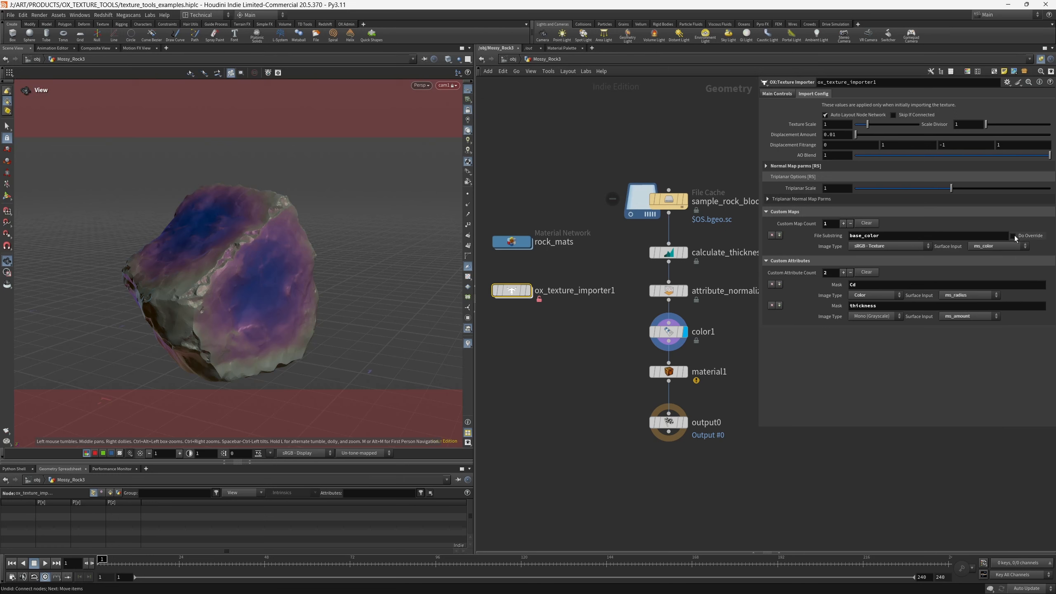
- Enable Do Override for the base_color custom map and set its surface input to base_color
left_click(1013, 235)
double_click(864, 237)
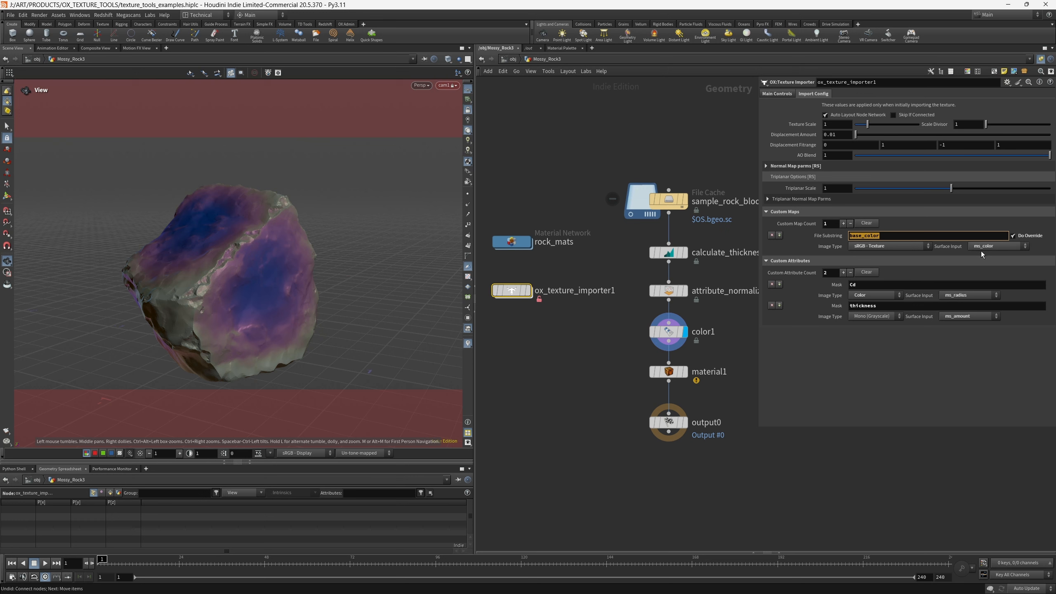
left_click(992, 247)
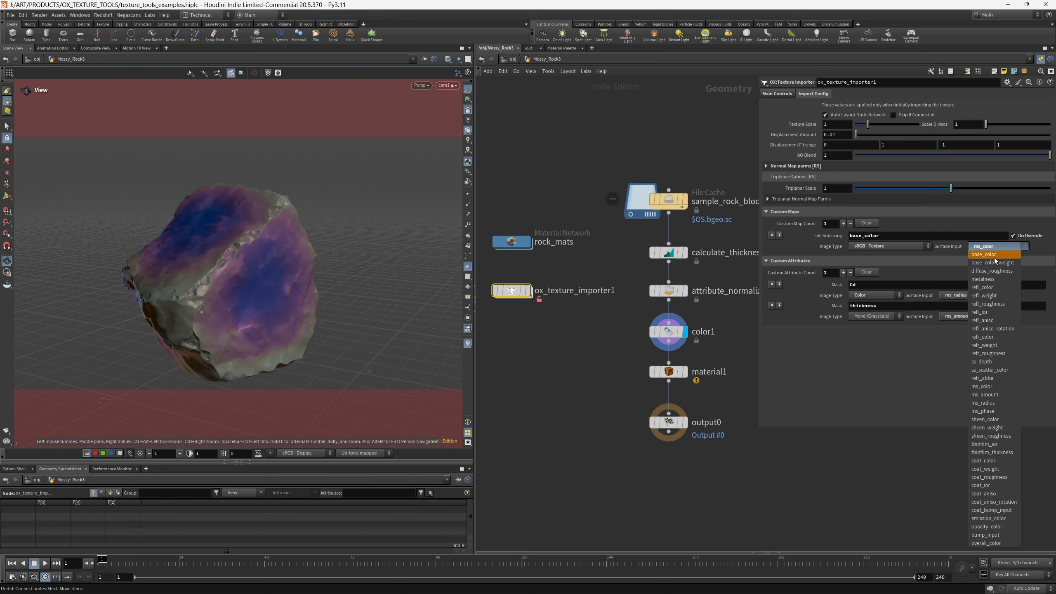
left_click(995, 254)
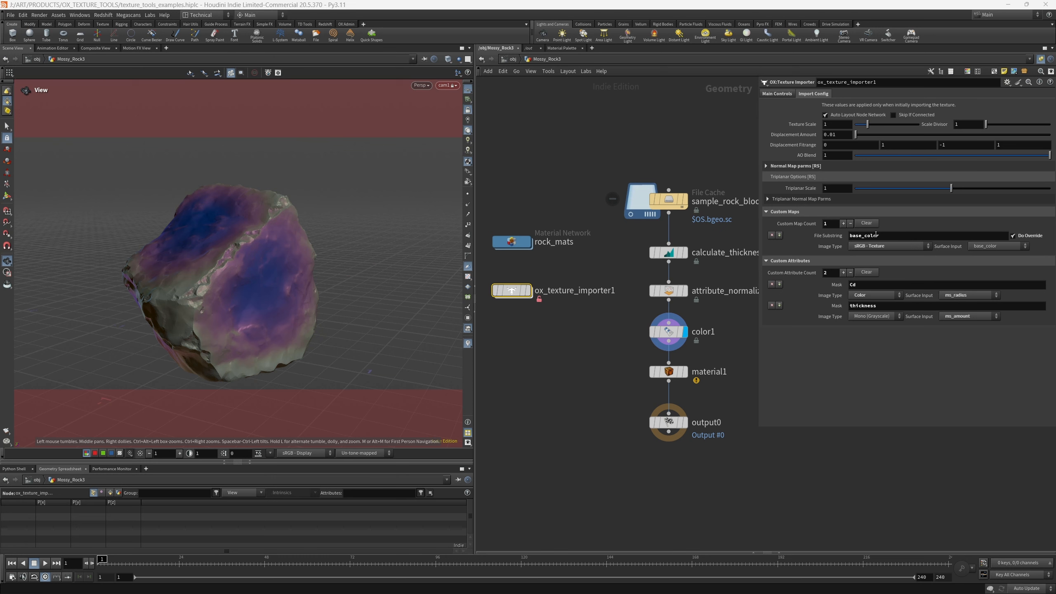
double_click(889, 234)
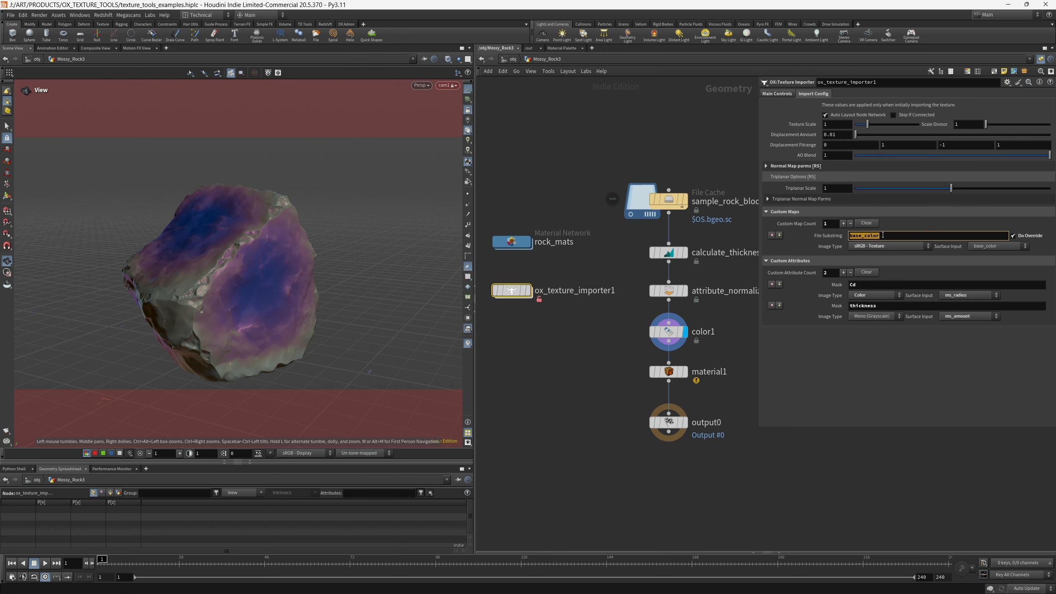
- Disable Do Override for the base_color custom map and review its surface input choices
left_click(1013, 236)
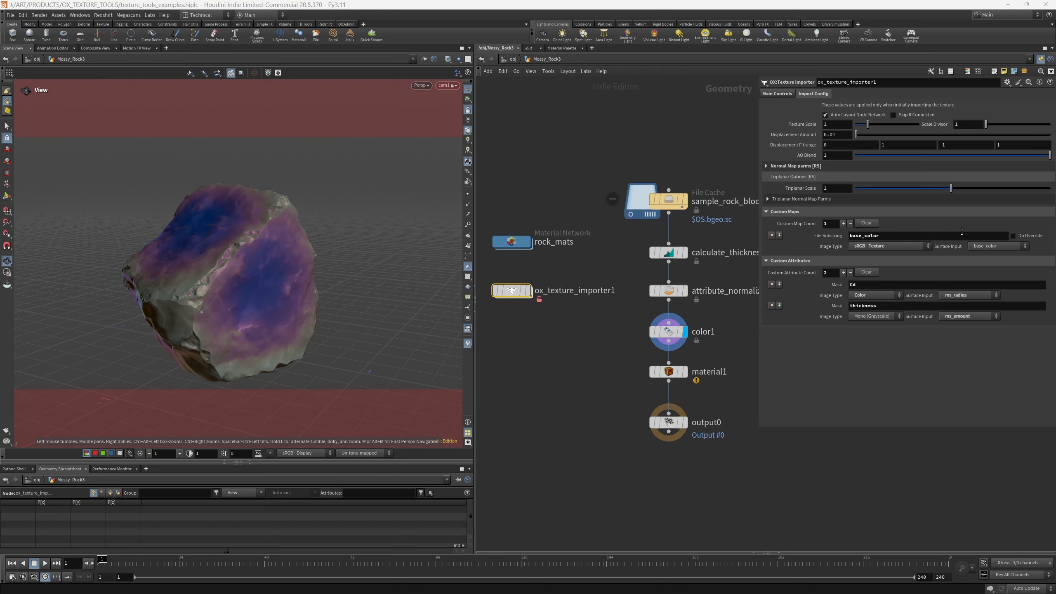
left_click(991, 247)
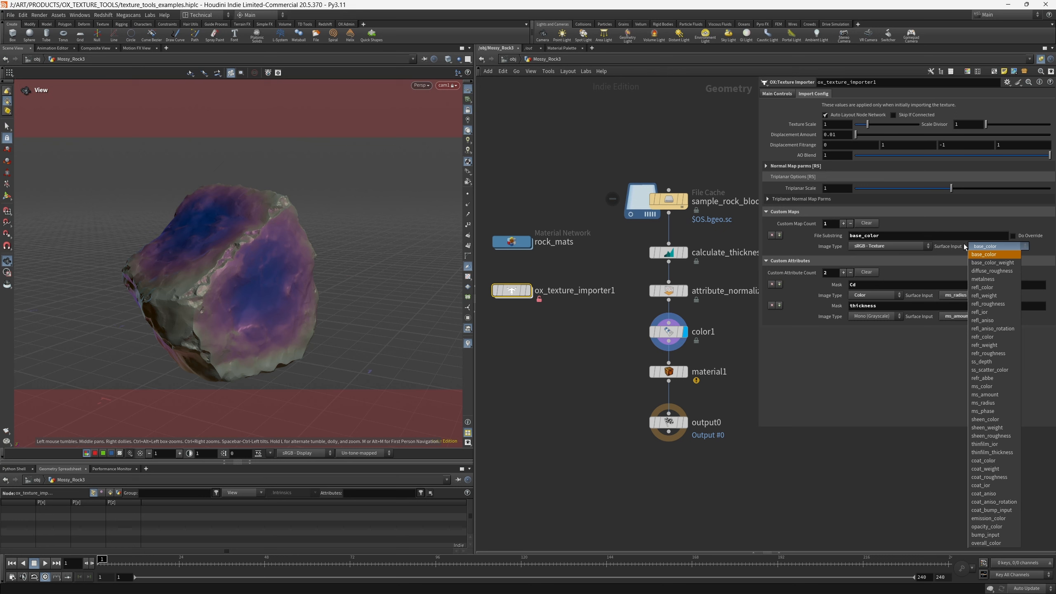
left_click(956, 221)
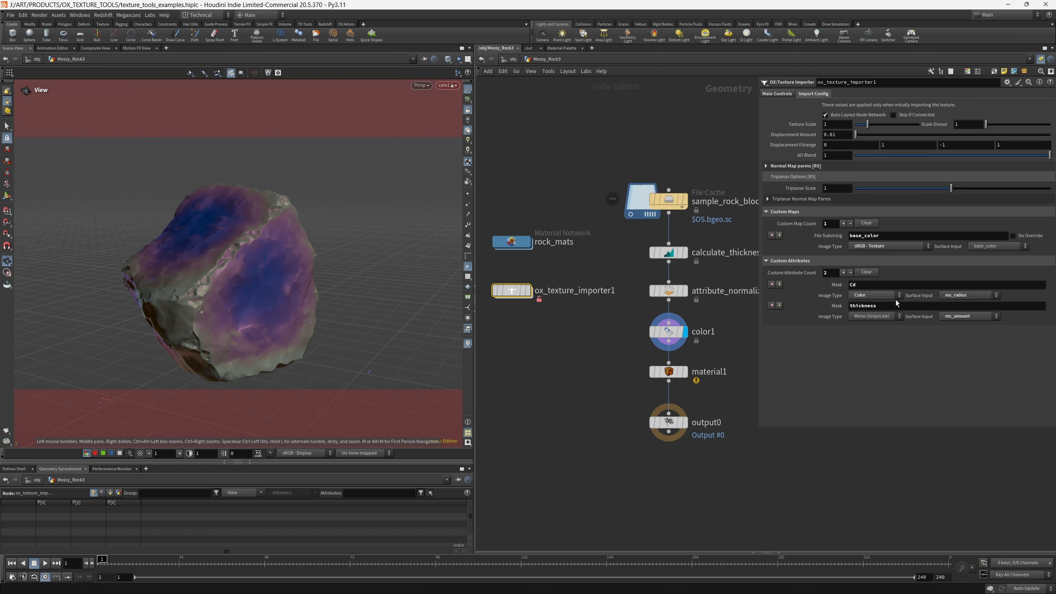
- Review the surface input and image type choices for the Cd custom attribute
left_click(972, 296)
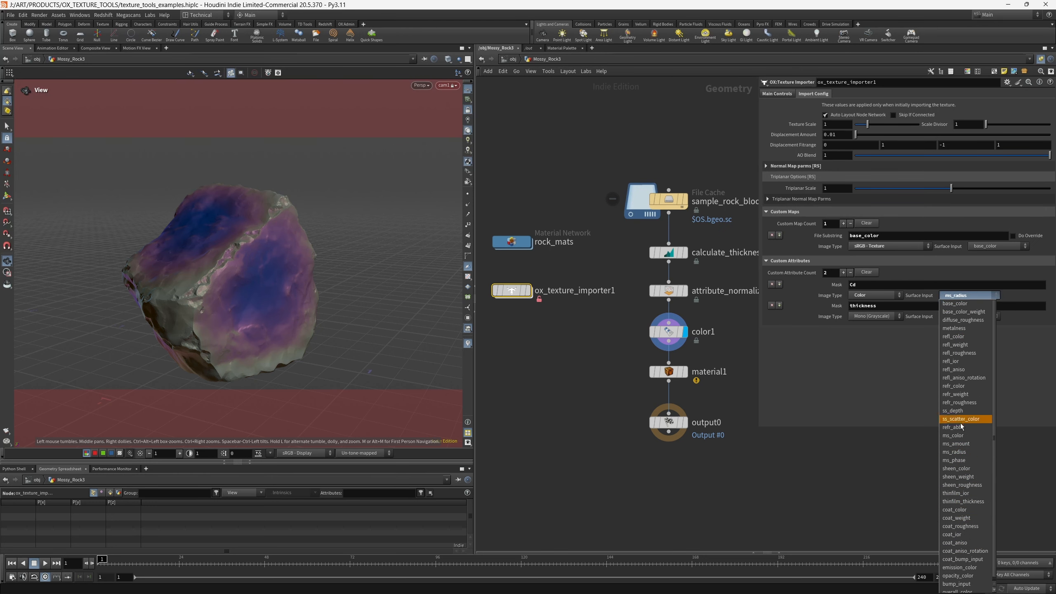
left_click(874, 369)
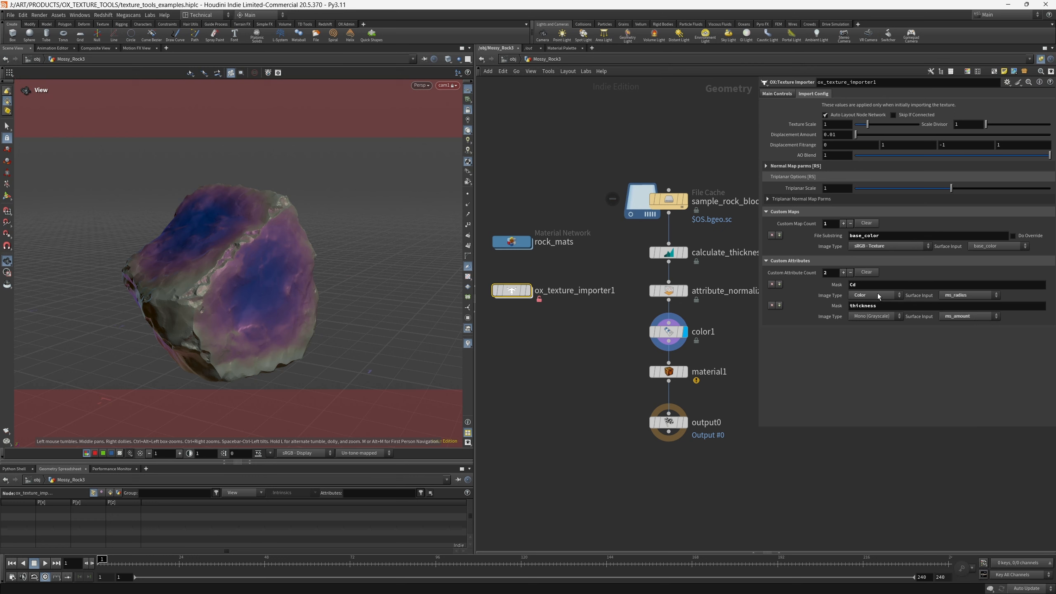
left_click(877, 294)
left_click(855, 327)
- Inspect the calculate_thickness1 output attribute and the color1 attribute ramp settings
left_click(679, 251)
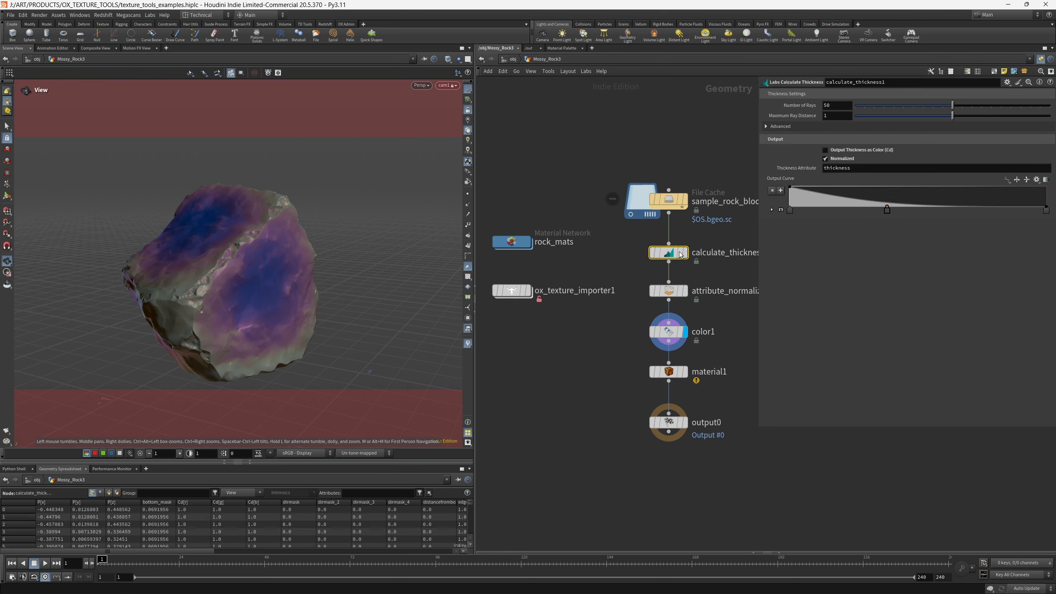
middle_click_drag(718, 307, 678, 277)
left_click(625, 284)
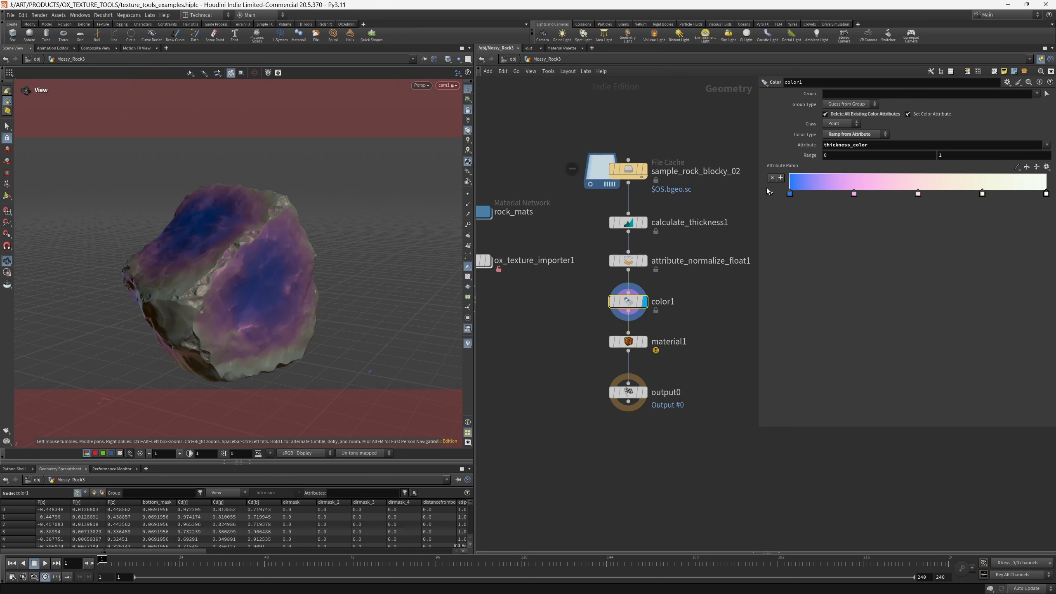
middle_click_drag(565, 325, 605, 339)
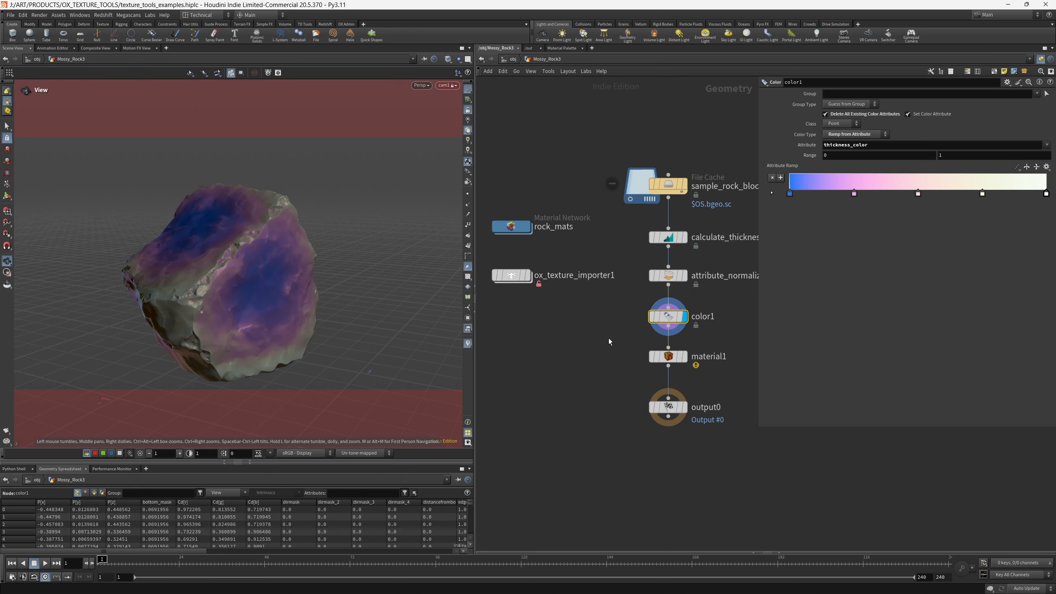
- Set the base_color custom map's surface input to ms_color in ox_texture_importer1's import configuration
left_click(512, 275)
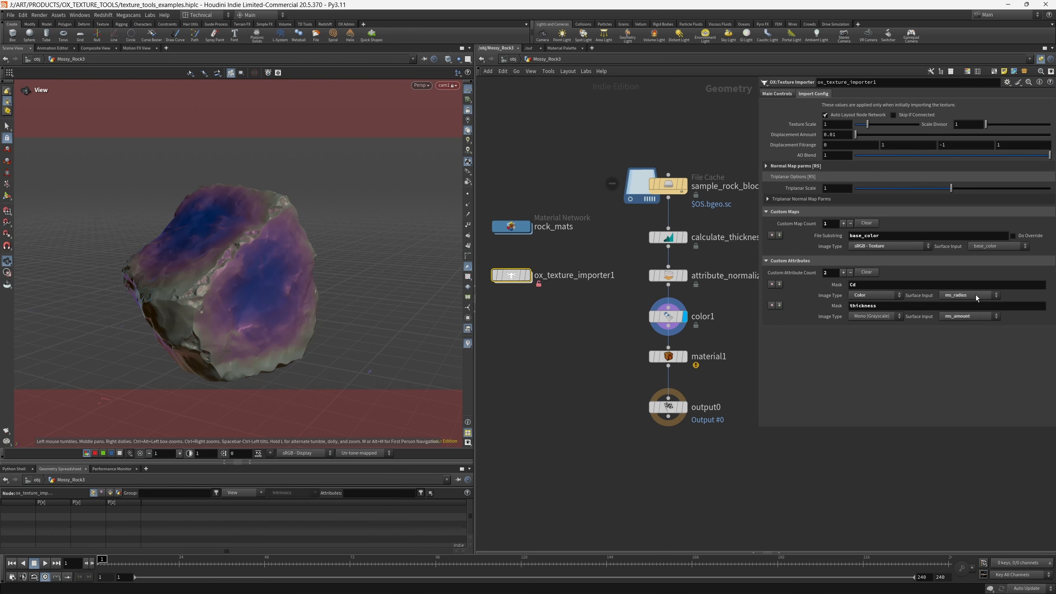
left_click(974, 246)
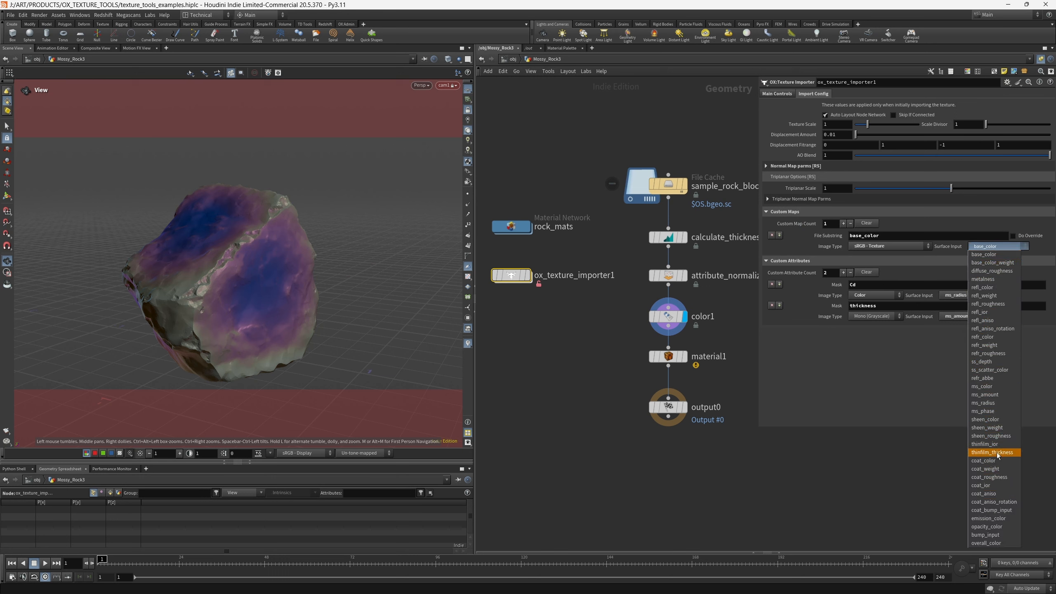
left_click(991, 394)
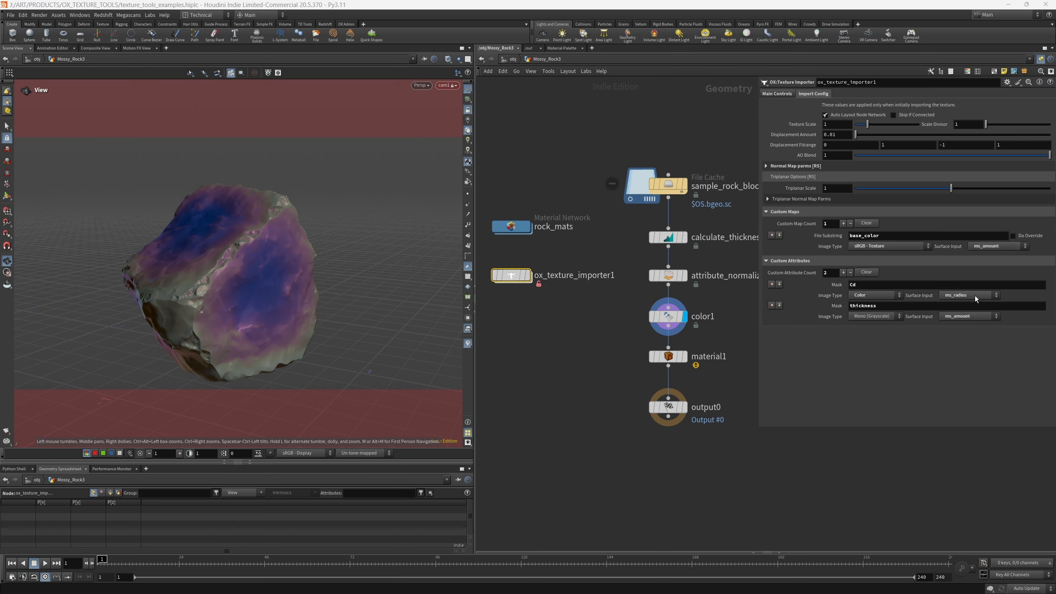
left_click(990, 247)
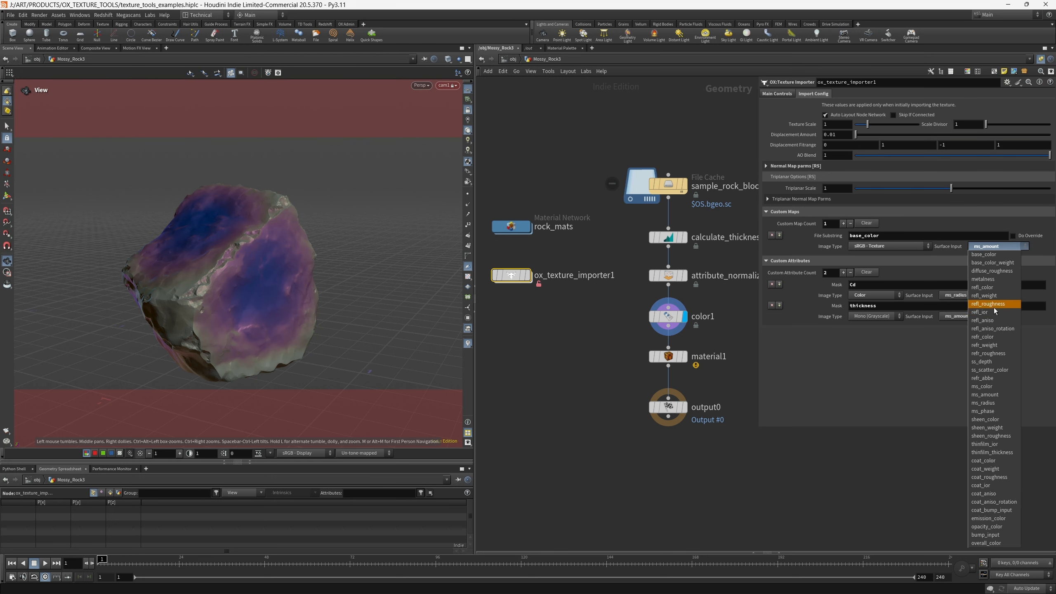
left_click(996, 387)
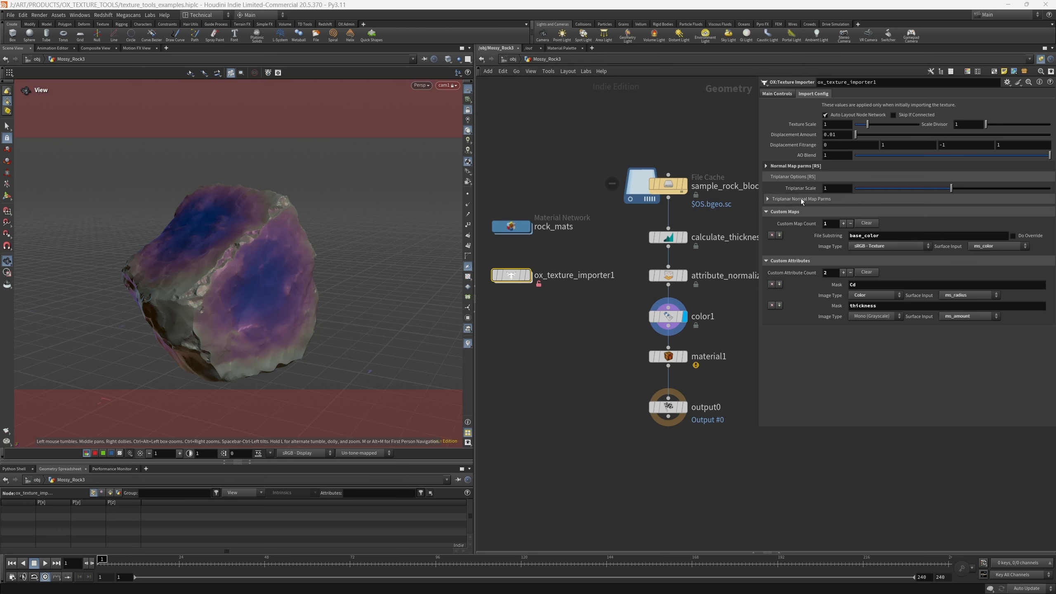
- Run the basalt_cliff texture import with the custom map and attributes, and open the basalt_cliff material network inside rock_mats
left_click(778, 93)
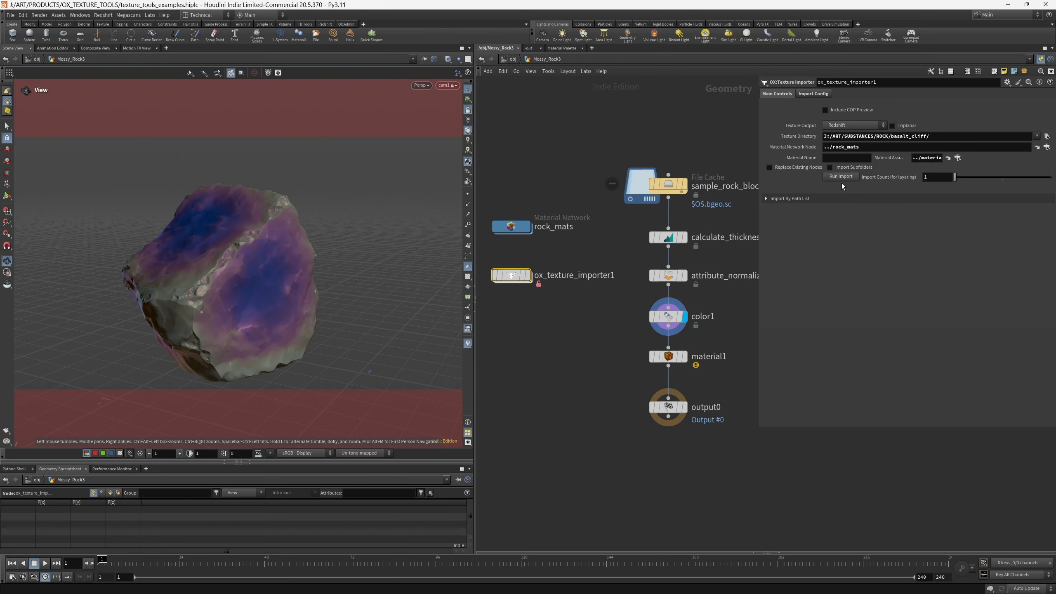
left_click(840, 177)
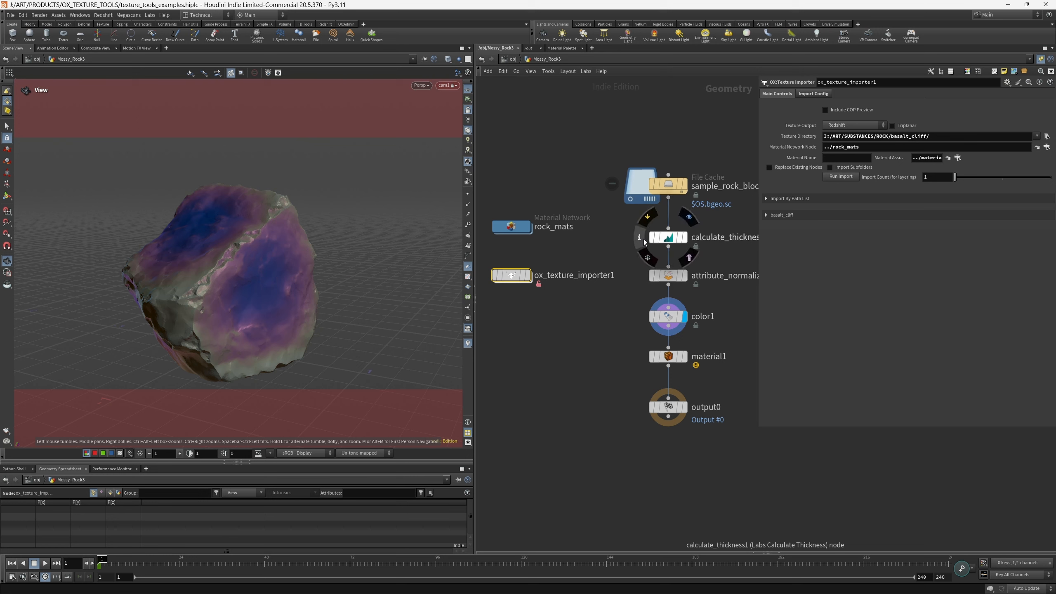
double_click(523, 230)
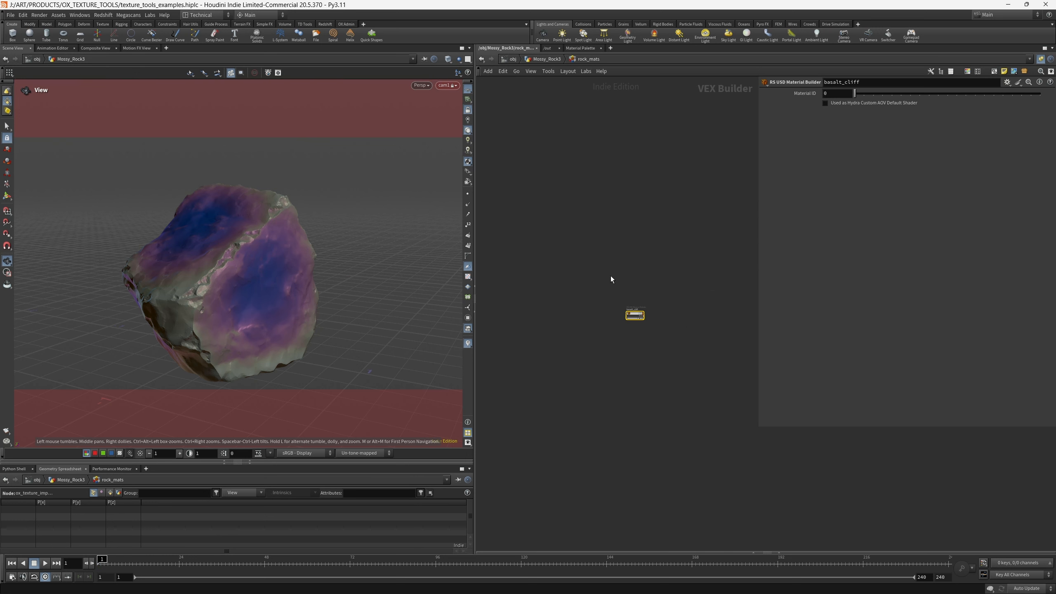
double_click(632, 311)
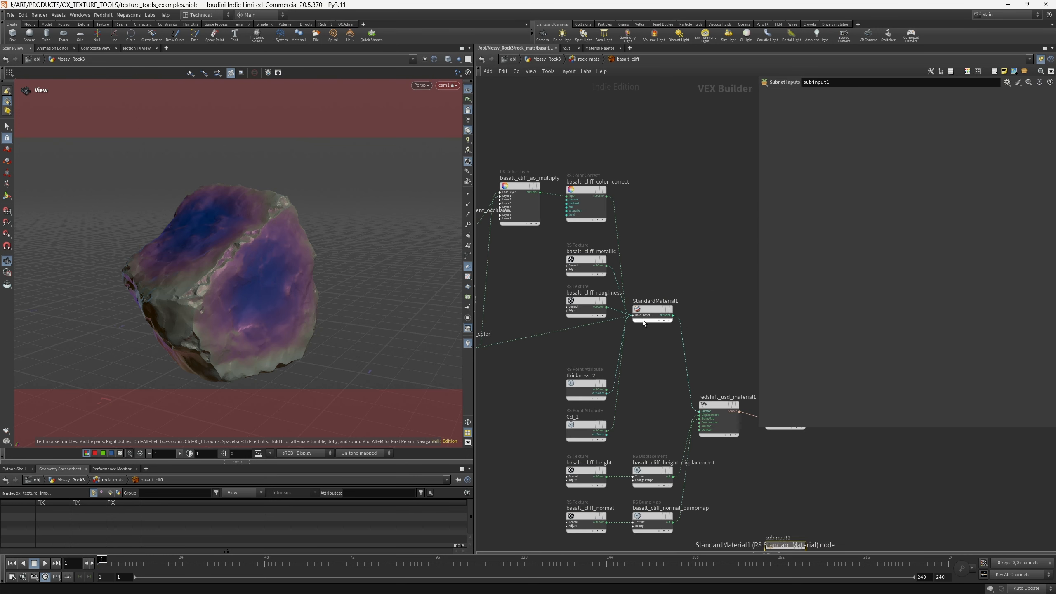
- Expand the Base Properties inputs of StandardMaterial1 and arrange the node within the basalt_cliff network
left_click(634, 318)
left_click(634, 317)
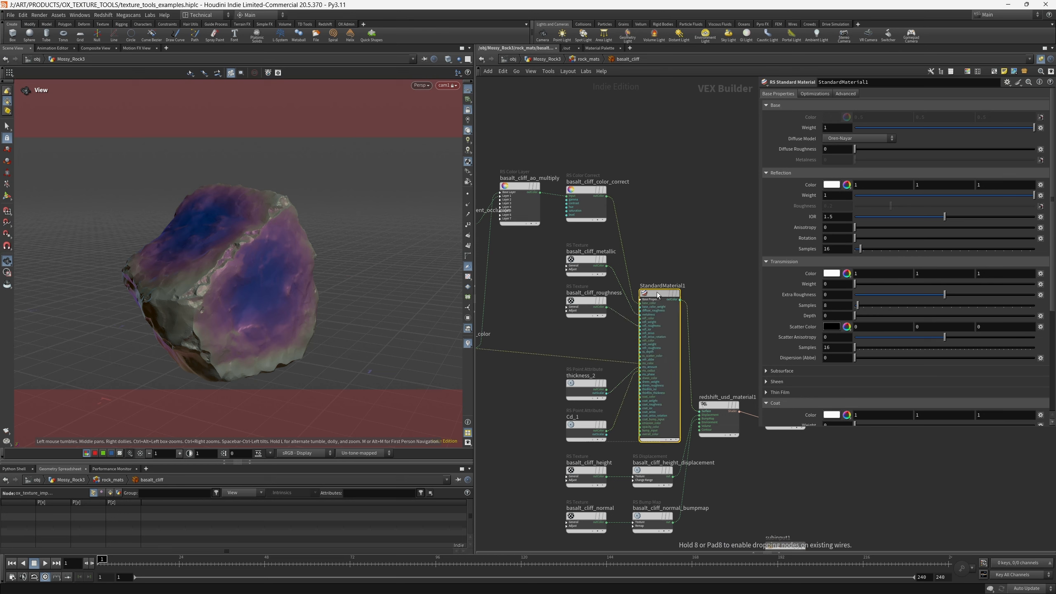
key("l")
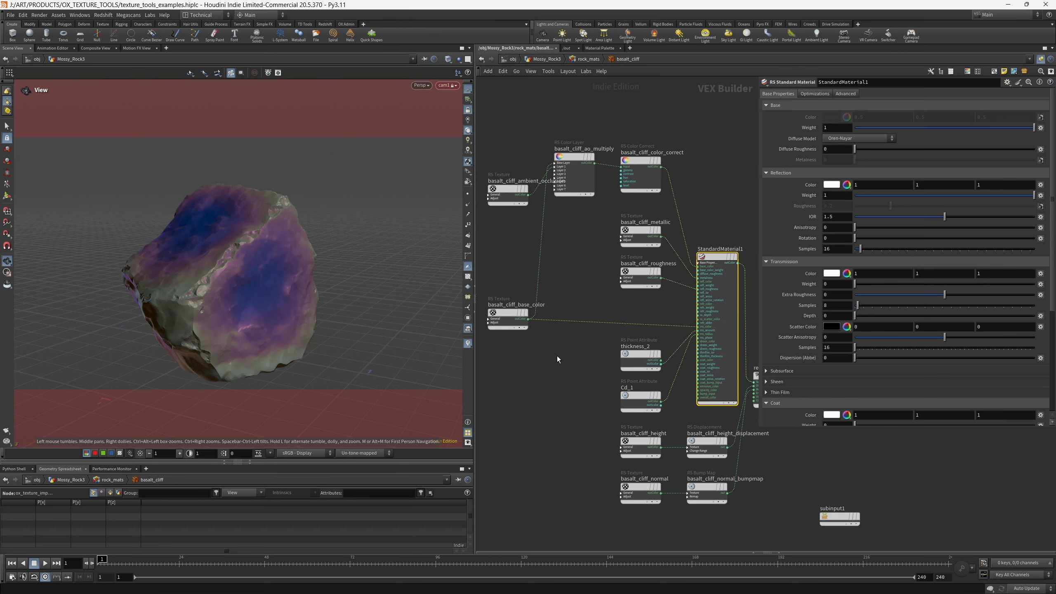
- Move the basalt_cliff_base_color texture node up beneath the ambient occlusion texture node to expose its wires
left_click_drag(556, 355, 511, 294)
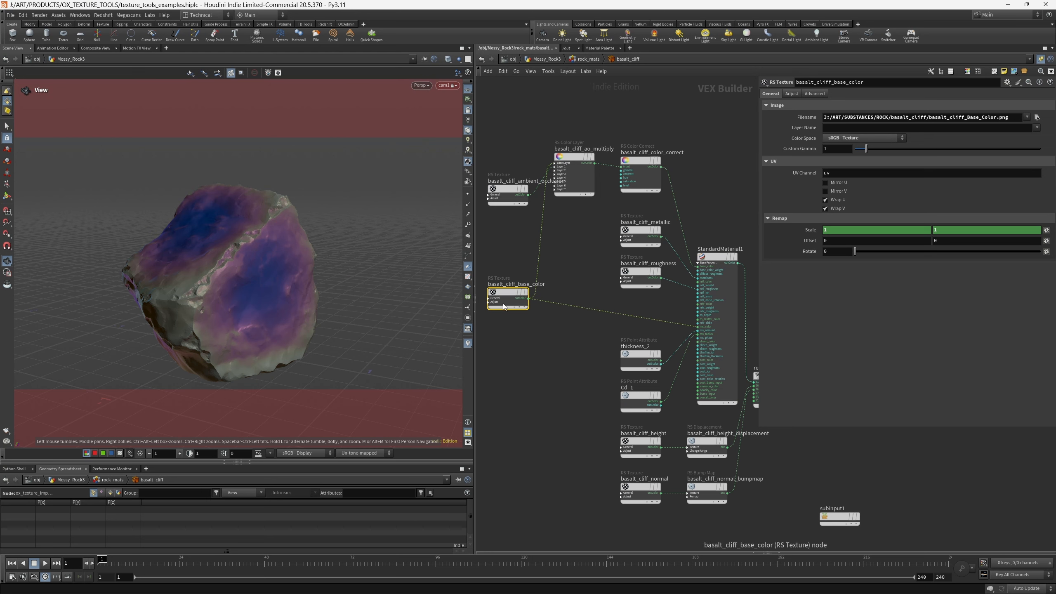
mouse_move(516, 297)
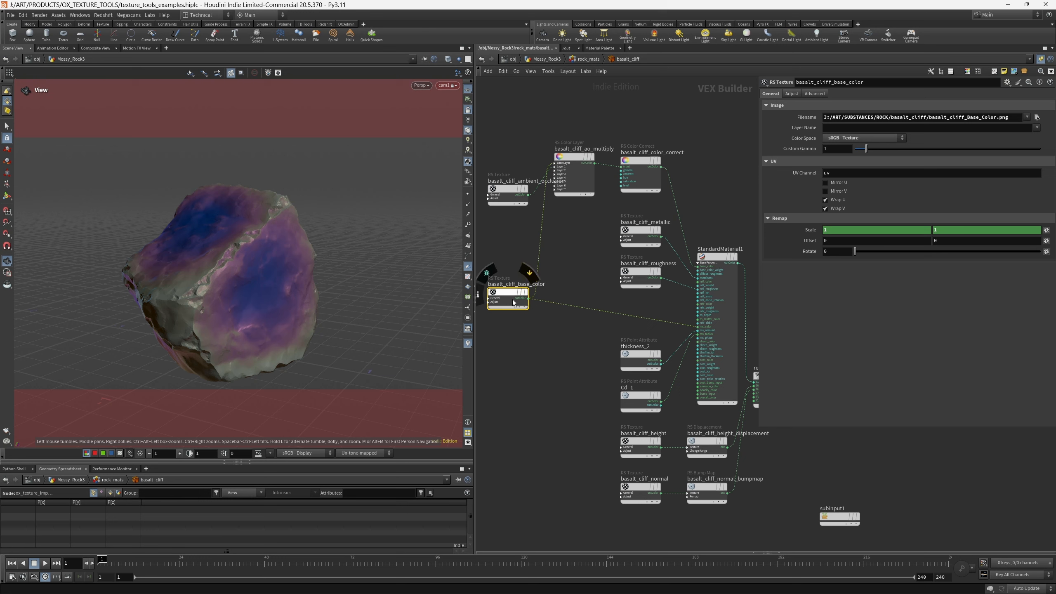
left_click_drag(509, 292, 513, 287)
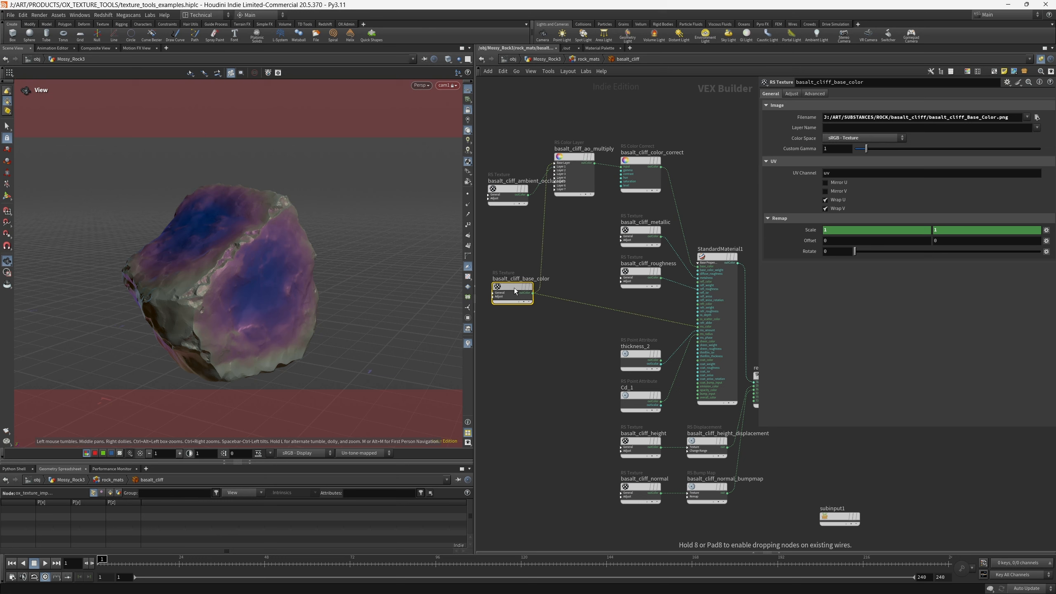
mouse_move(514, 300)
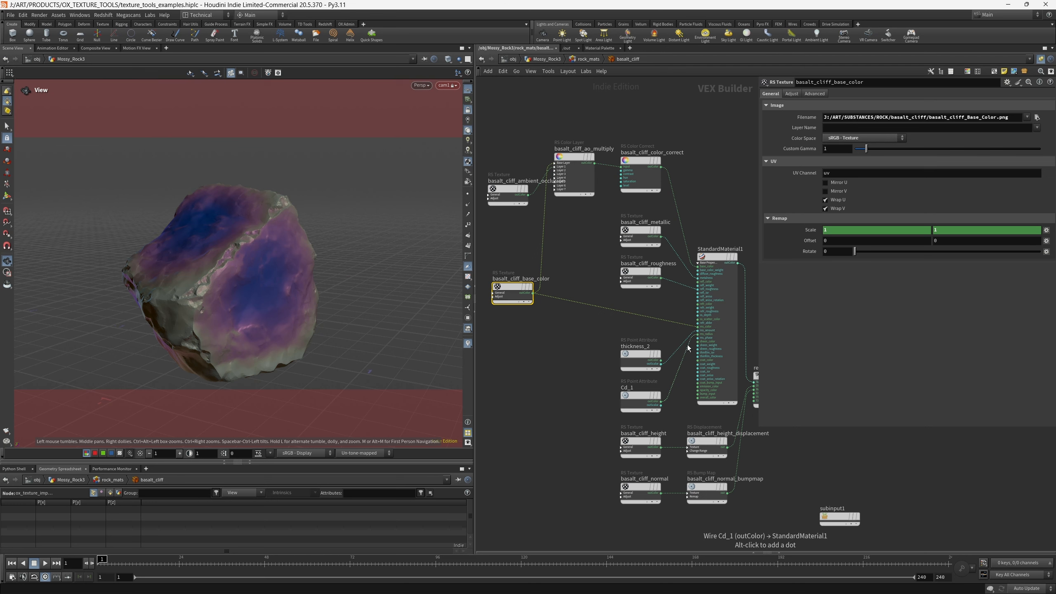
- Move the thickness_2 and Cd_1 point attribute nodes away from StandardMaterial1 so their connections are easy to follow
left_click_drag(637, 356, 557, 342)
left_click(556, 339)
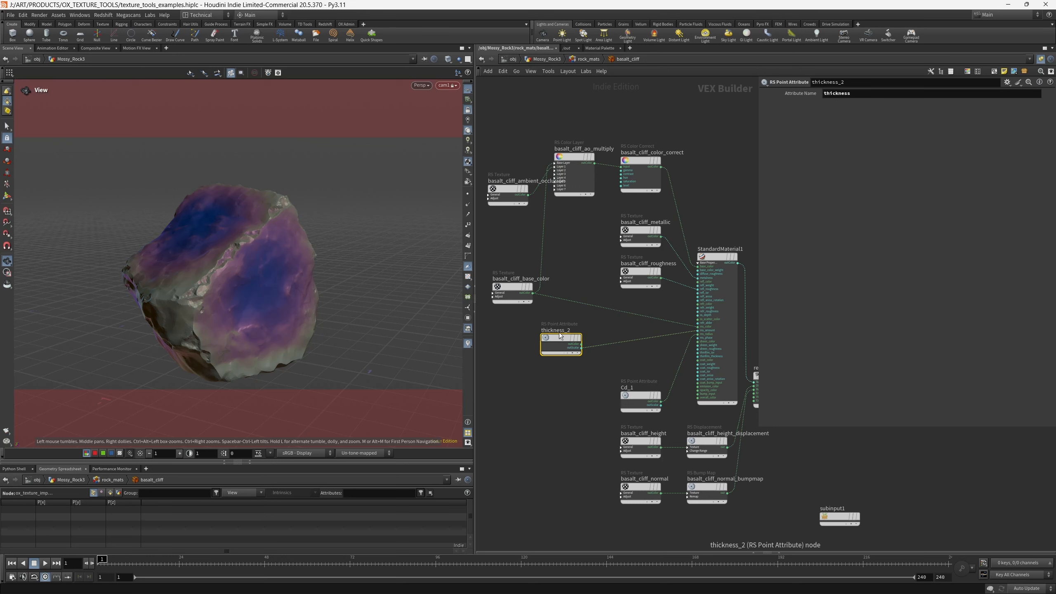
left_click_drag(559, 335, 583, 338)
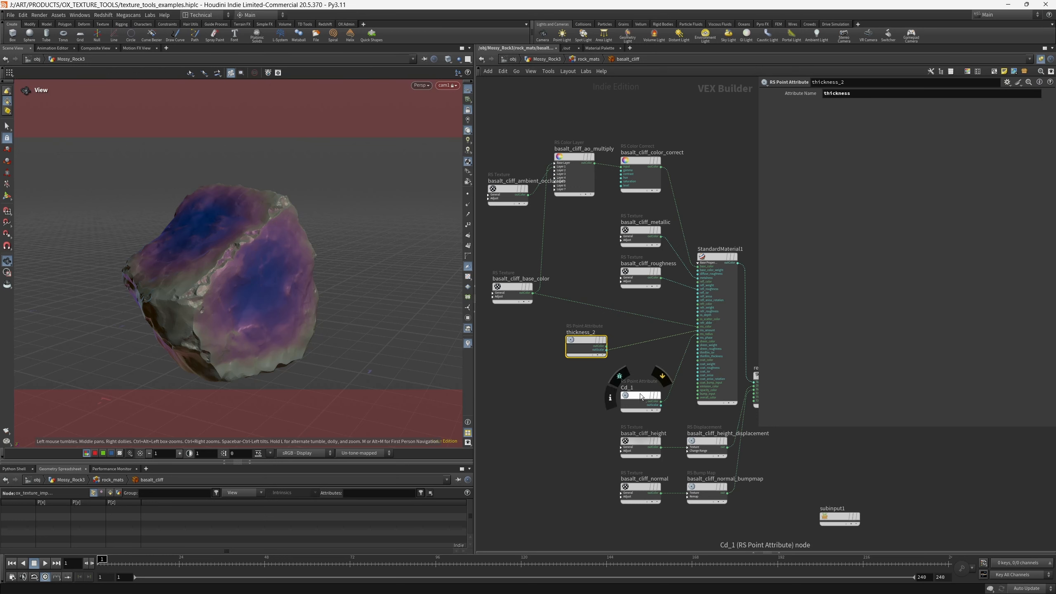
left_click_drag(642, 398, 597, 387)
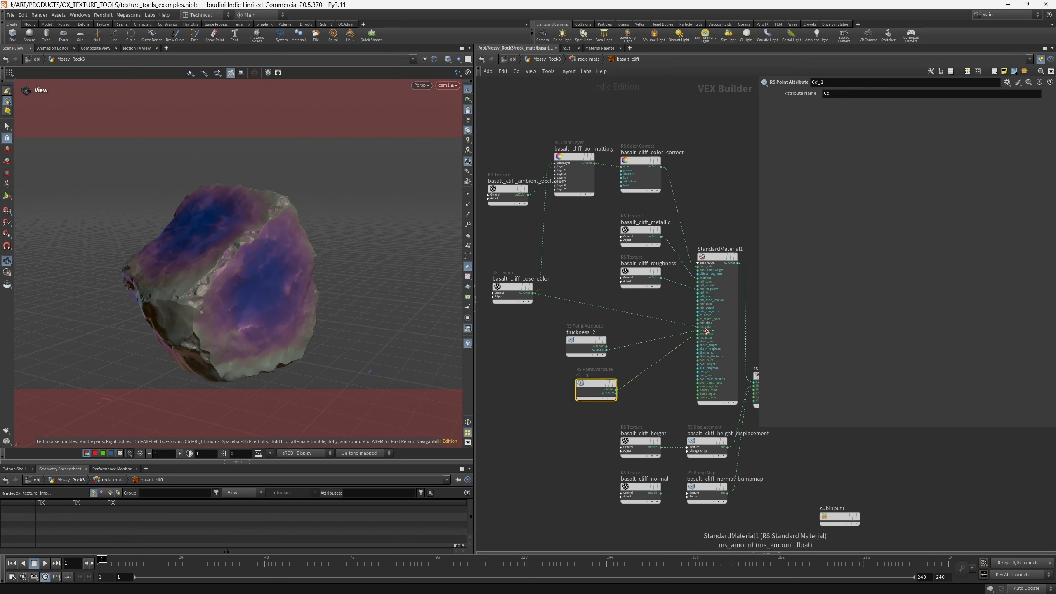
scroll(699, 341, "up", 2)
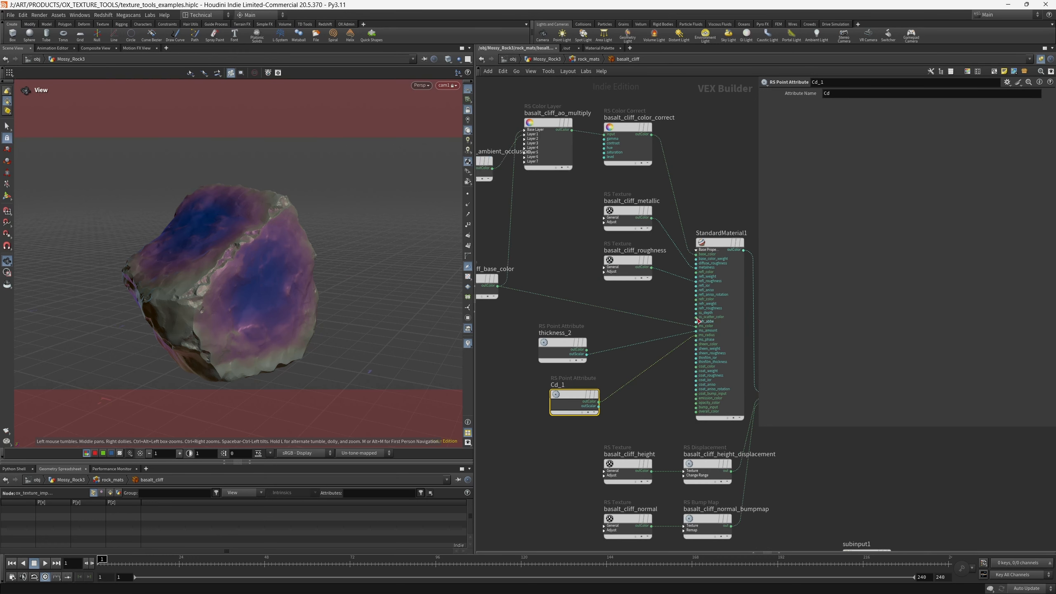
key("h")
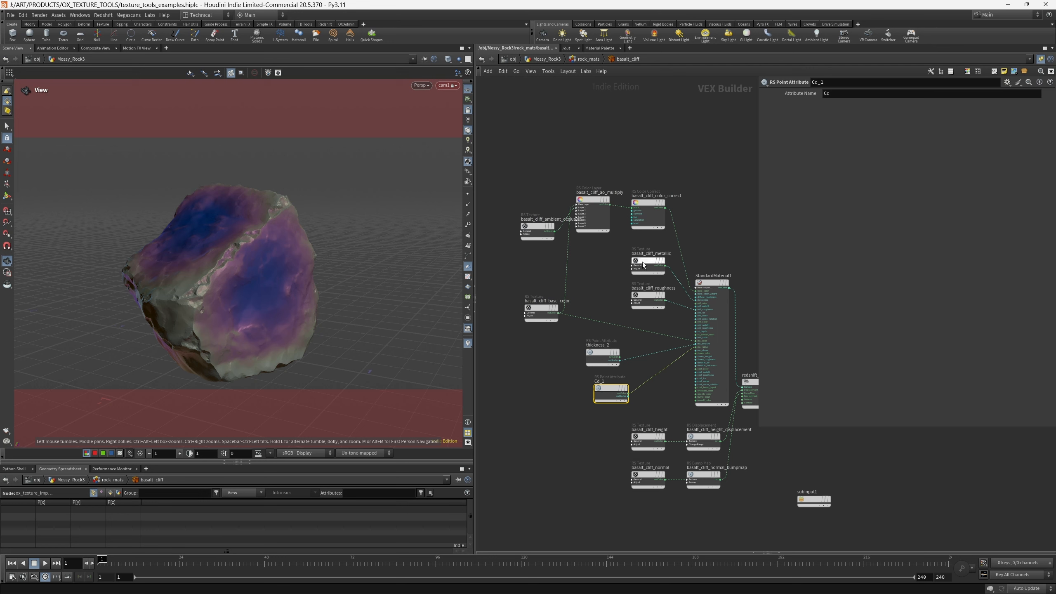
- Return to the Mossy_Rock3 geometry network and select ox_texture_importer1
left_click(587, 59)
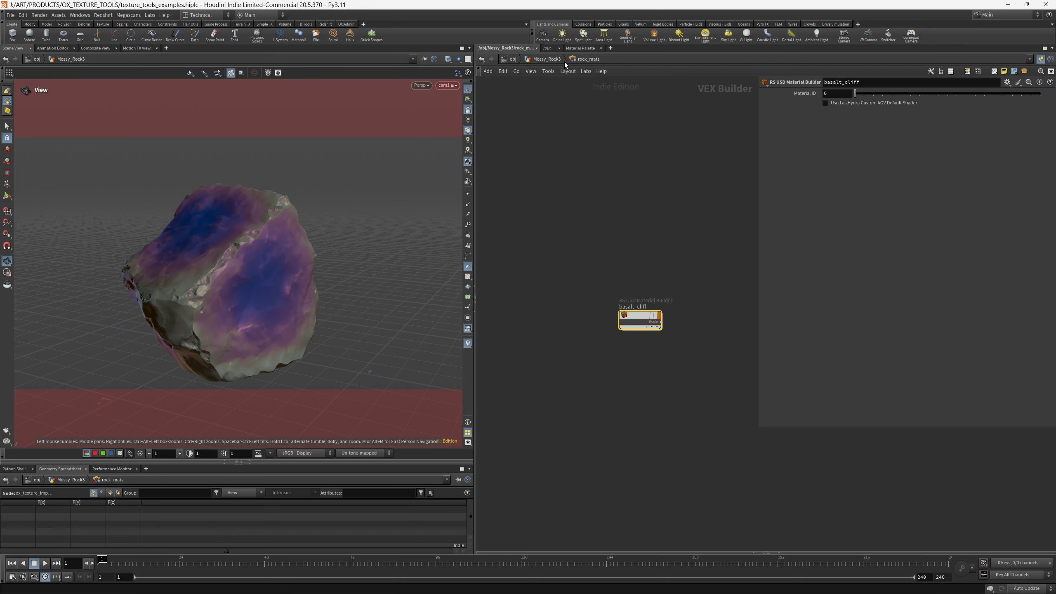
left_click(545, 59)
scroll(605, 339, "up", 4)
middle_click_drag(604, 339, 593, 354)
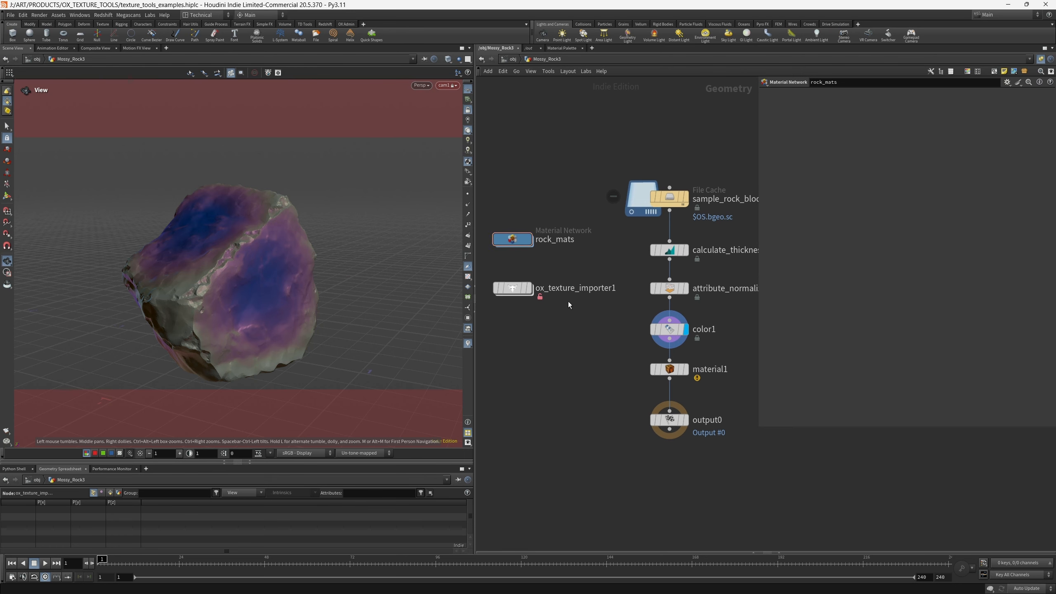
left_click(512, 288)
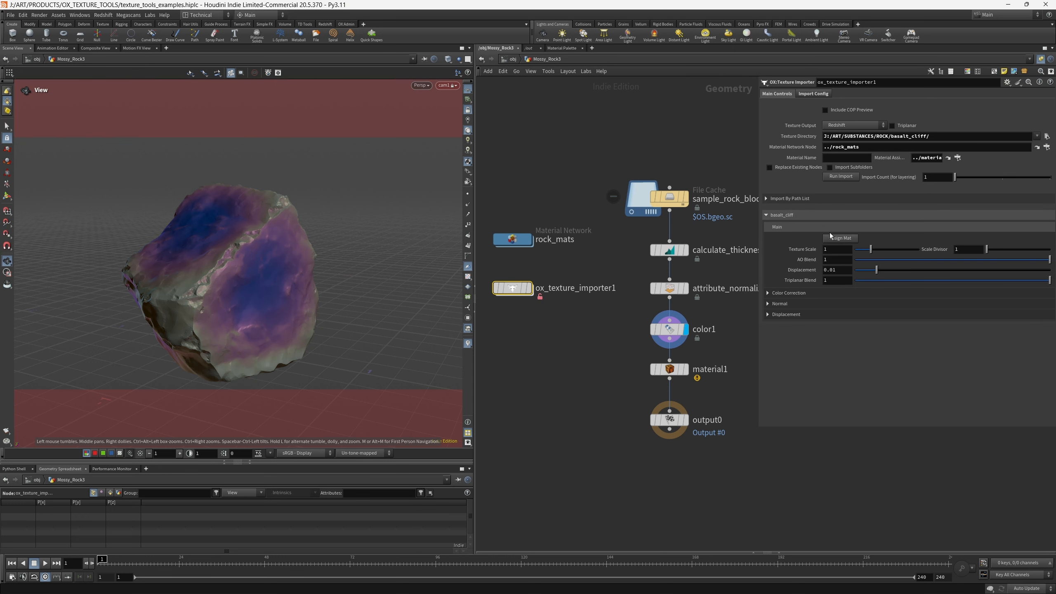
- Set the display flag on material1, review the rock in the Redshift Render View and close that window
left_click(682, 369)
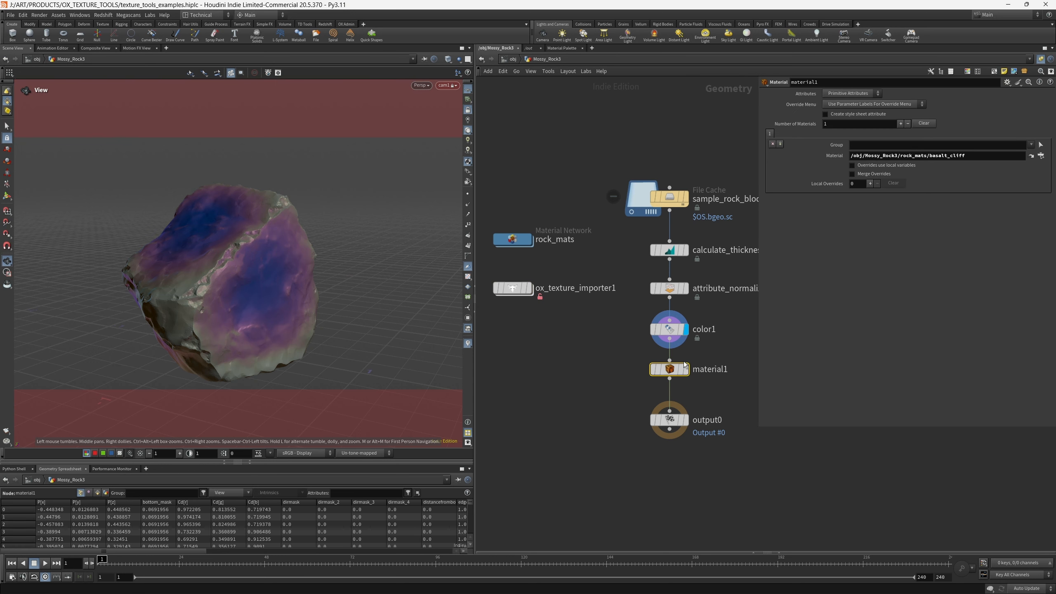
left_click(686, 369)
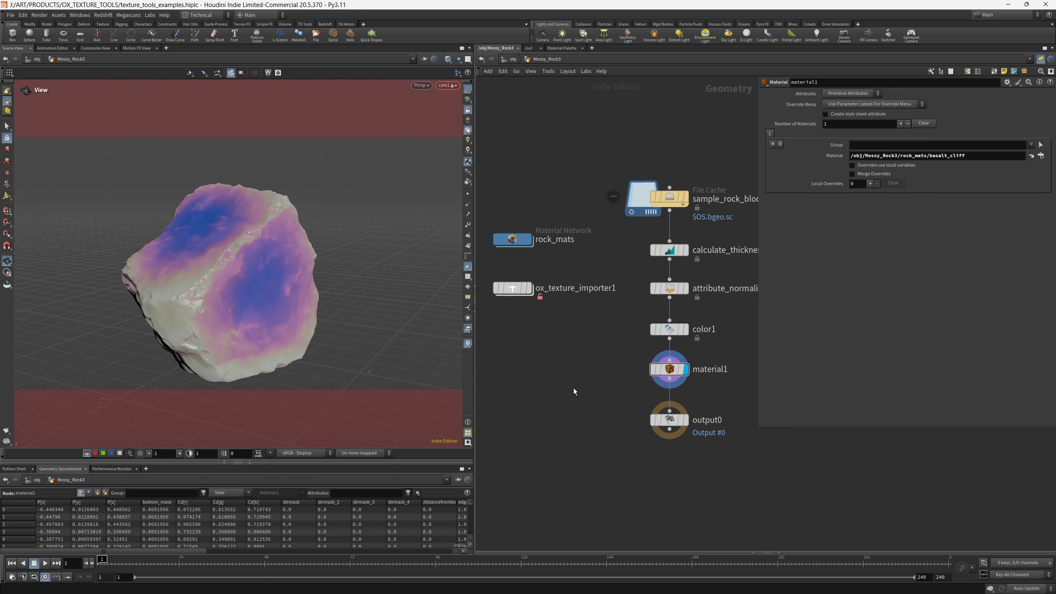
key("alt+Tab")
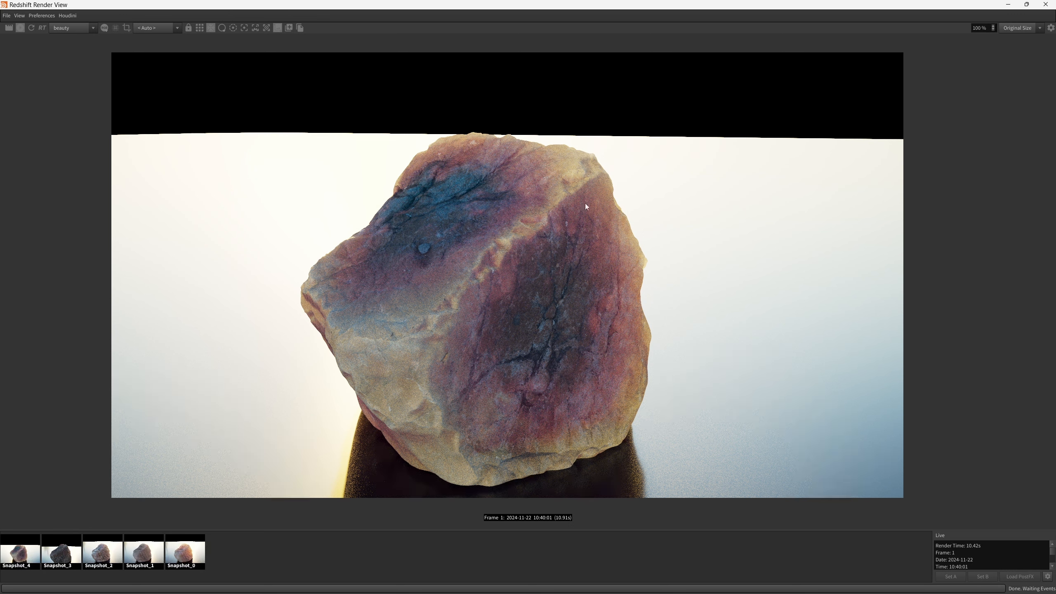
left_click(1046, 4)
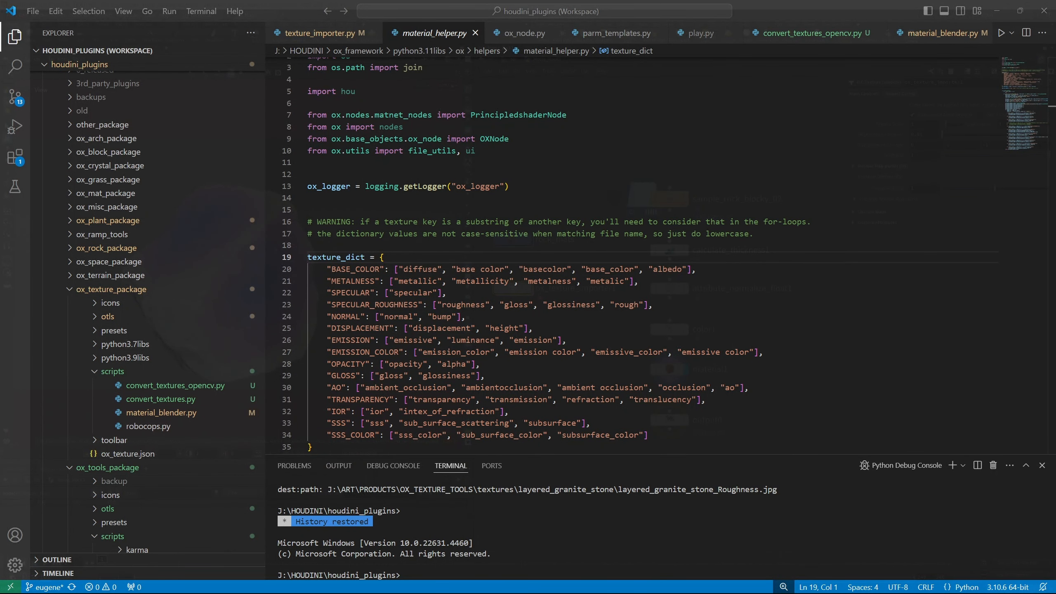
- Examine the BASE_COLOR key and its matching file-name keywords in texture_dict of material_helper.py in Visual Studio Code
scroll(558, 242, "down", 2)
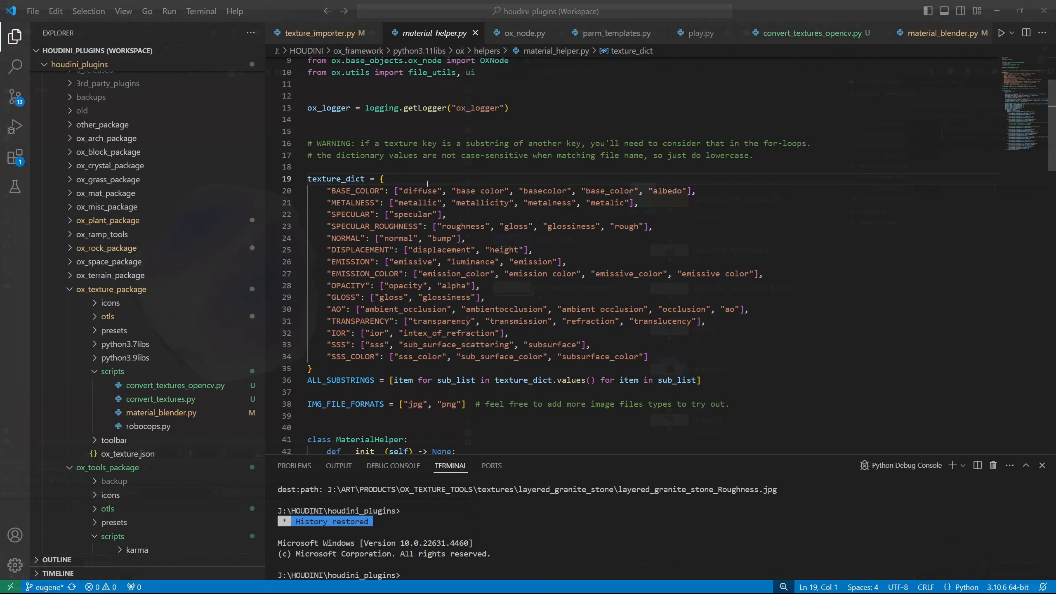
left_click_drag(383, 192, 329, 191)
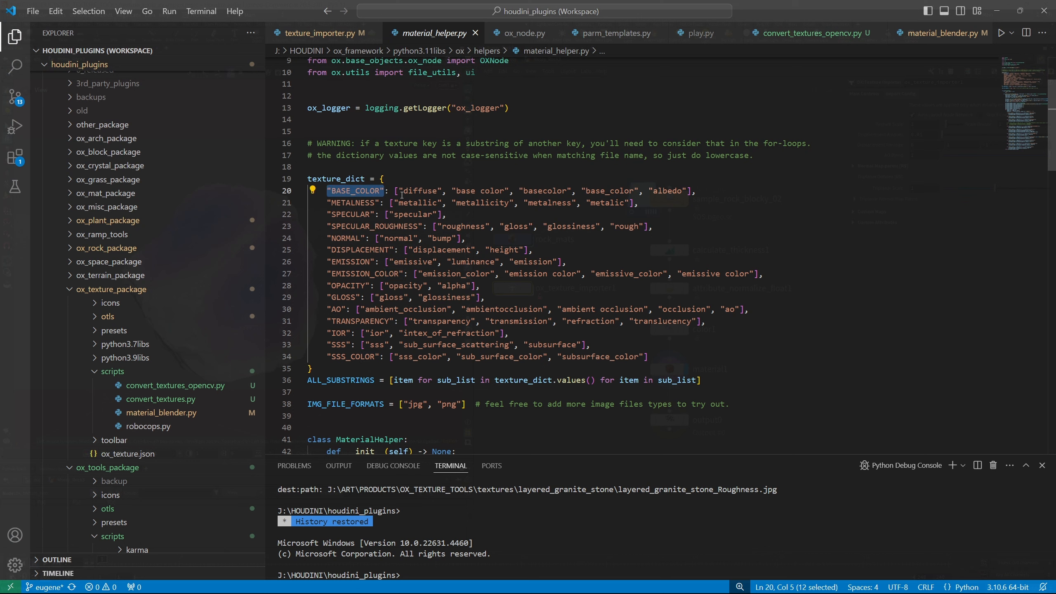
left_click_drag(400, 192, 684, 191)
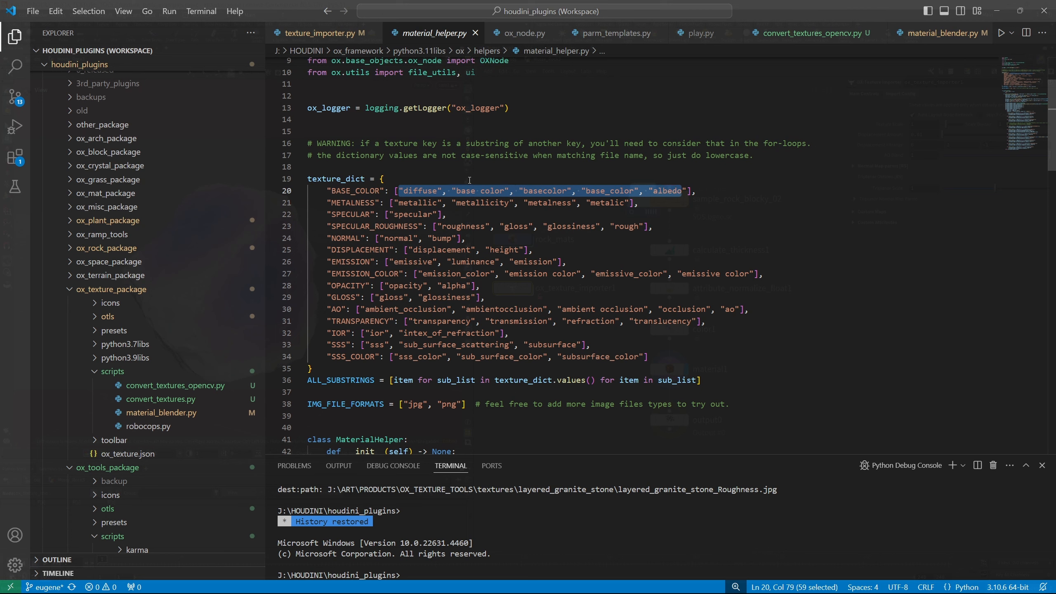
double_click(356, 191)
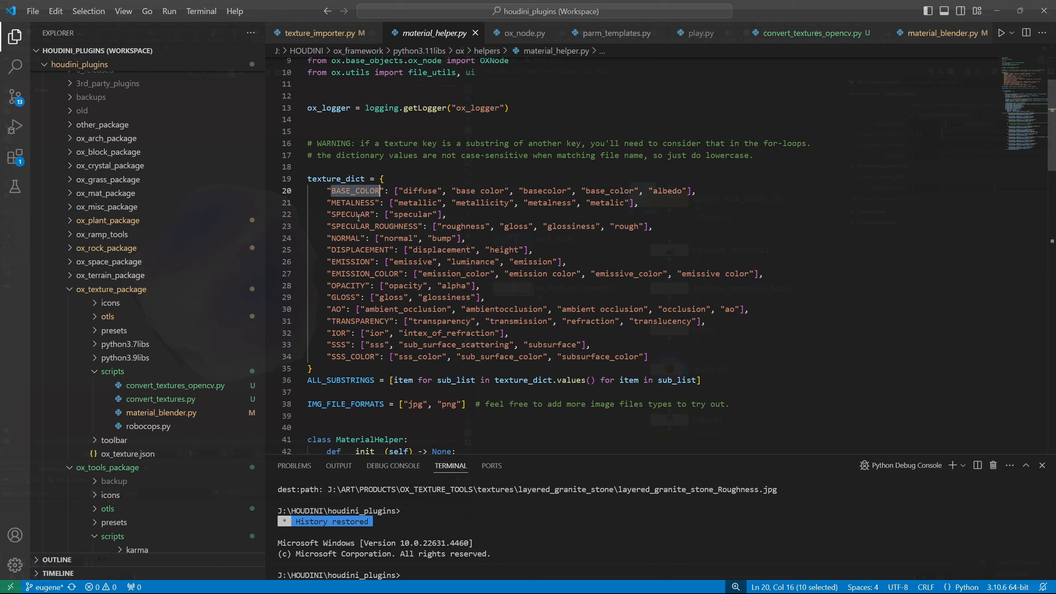
left_click(365, 191)
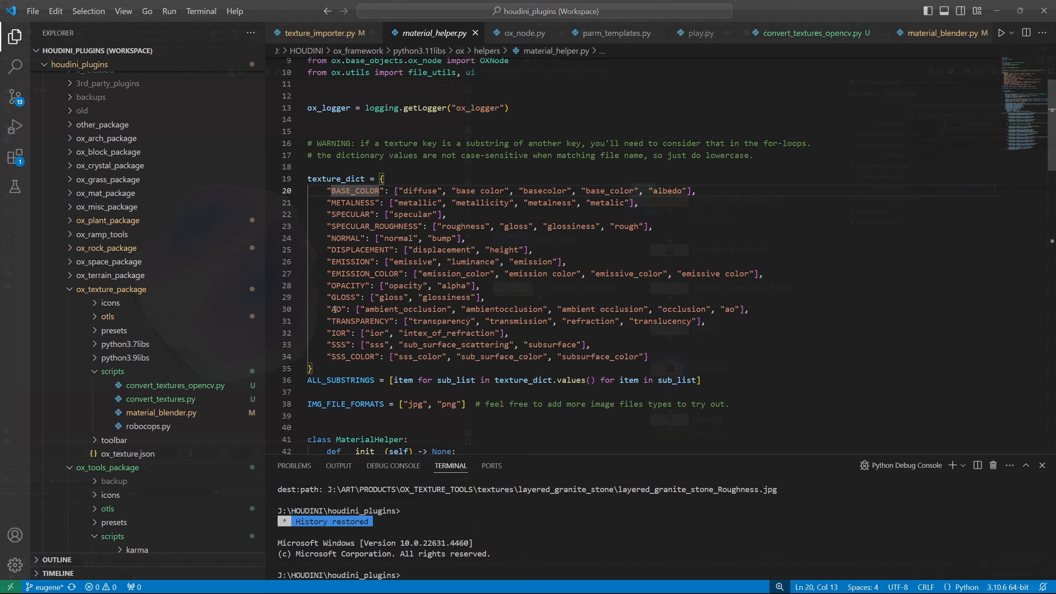
- Examine the AO key in texture_dict and its short "ao" file-name keyword
left_click_drag(345, 310, 328, 310)
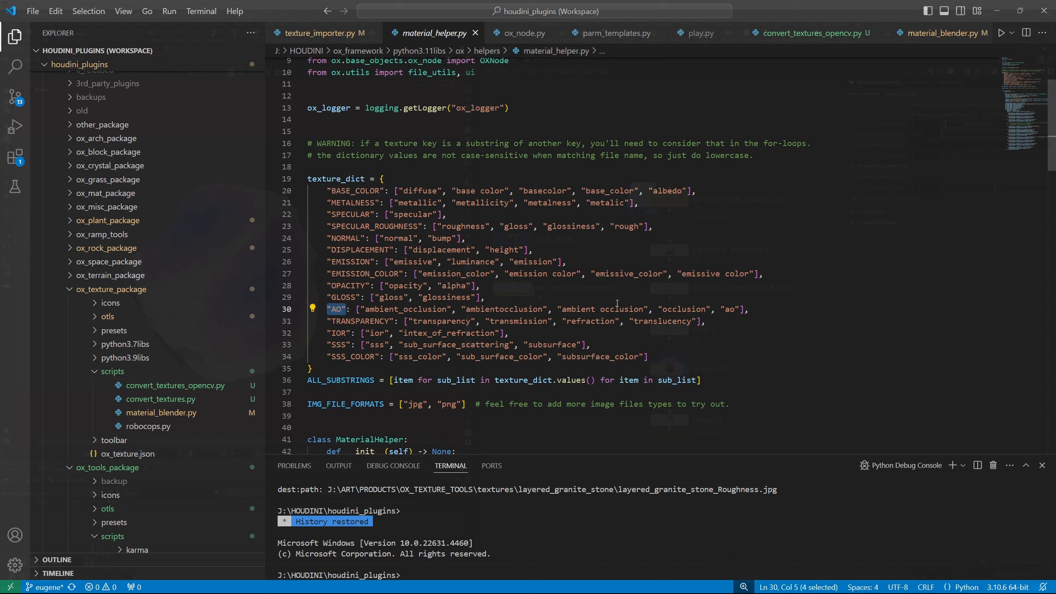
left_click_drag(734, 310, 724, 310)
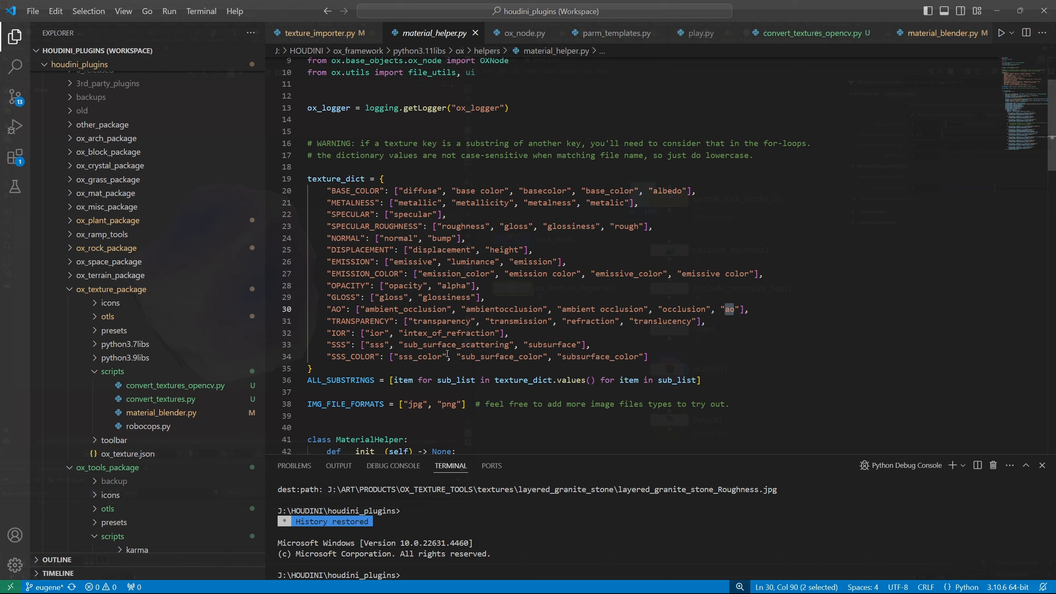
left_click(730, 308)
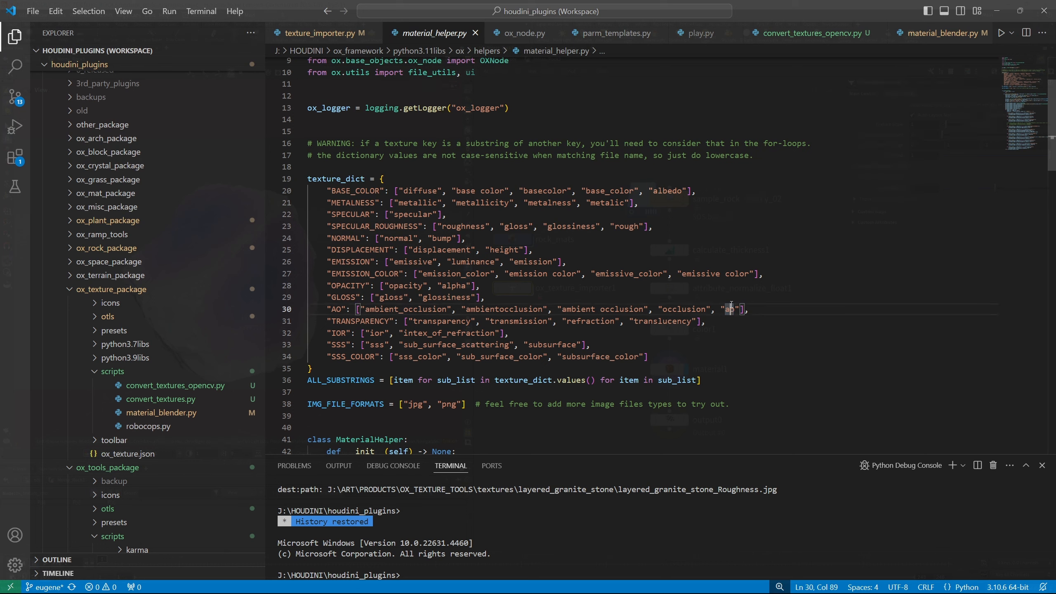
left_click_drag(737, 309, 726, 309)
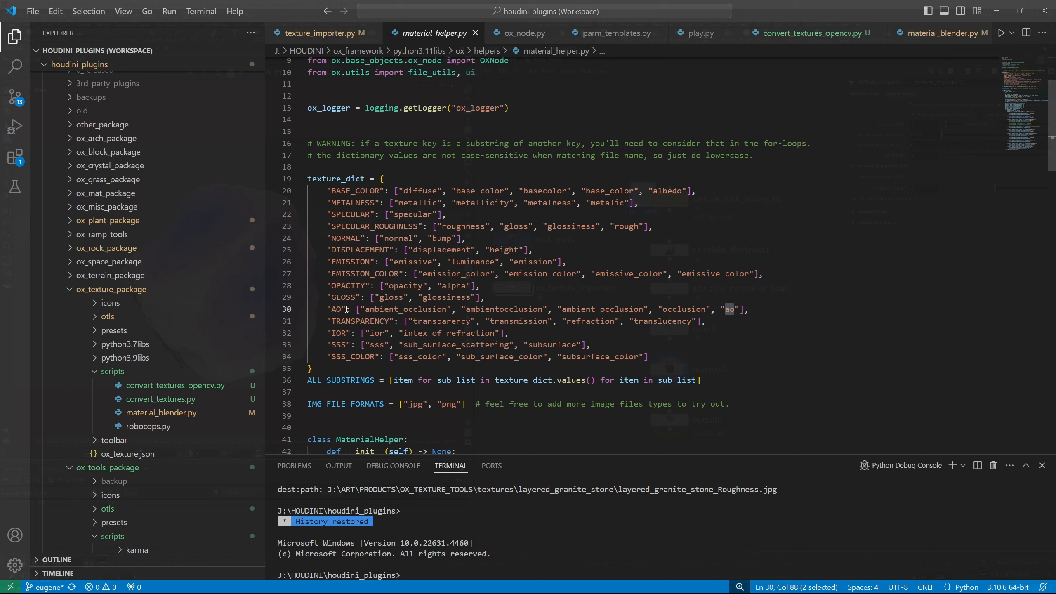
left_click_drag(347, 309, 328, 309)
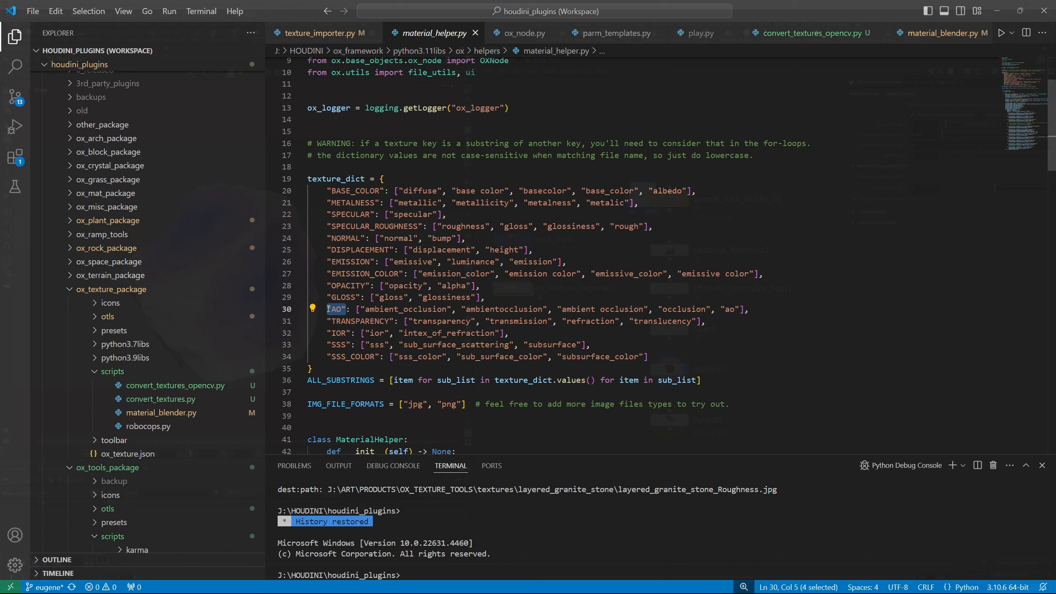